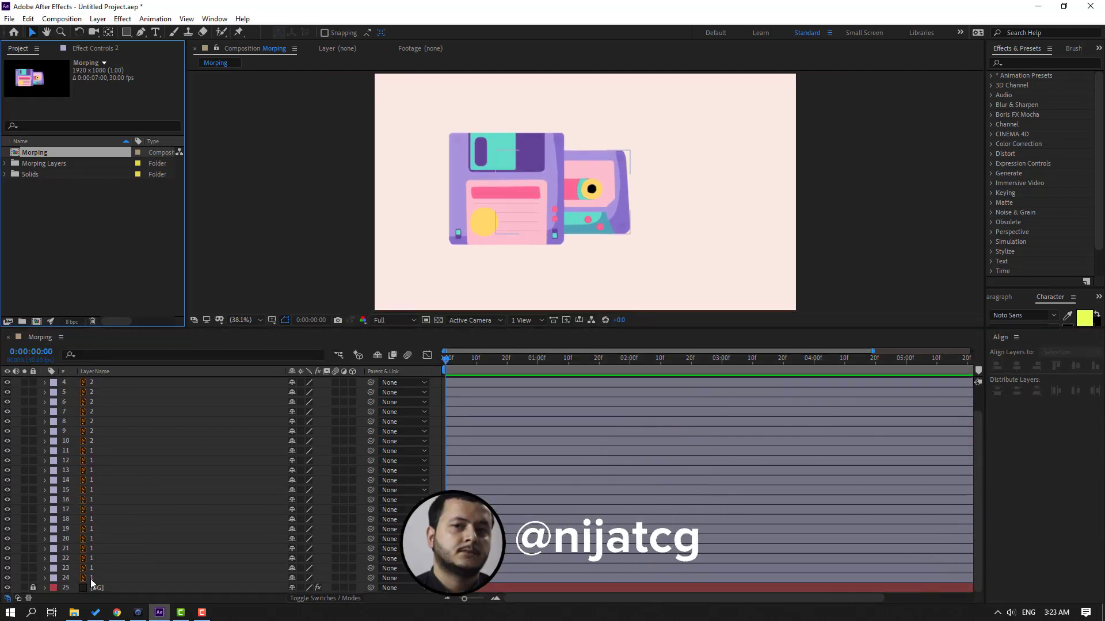
Step: Try moving all the cassette layers named 1 away from the floppy disk, and undo the move
click(91, 579)
shift+click(160, 454)
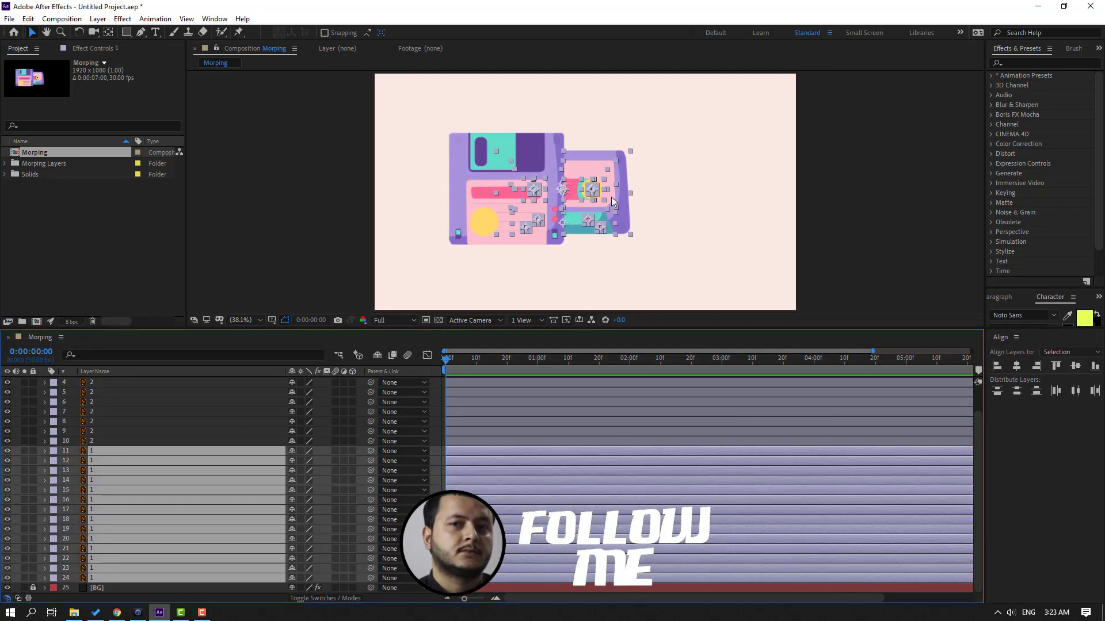
drag(592, 167, 672, 154)
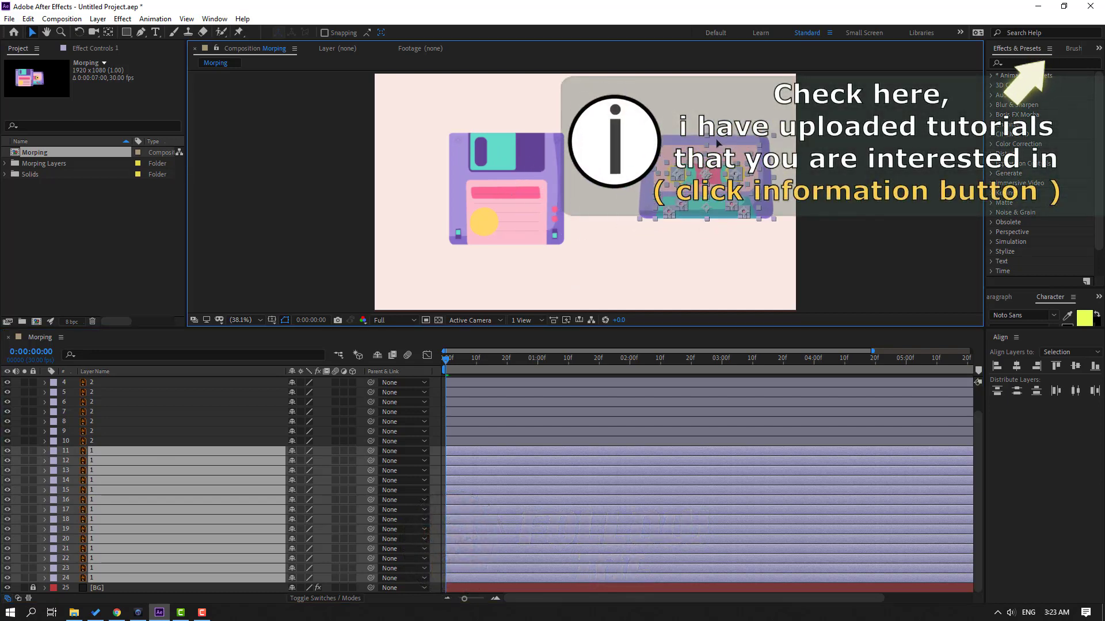
key(ctrl+z)
Step: Try moving all the floppy disk layers named 2 slightly up and to the left, and undo the move
click(94, 441)
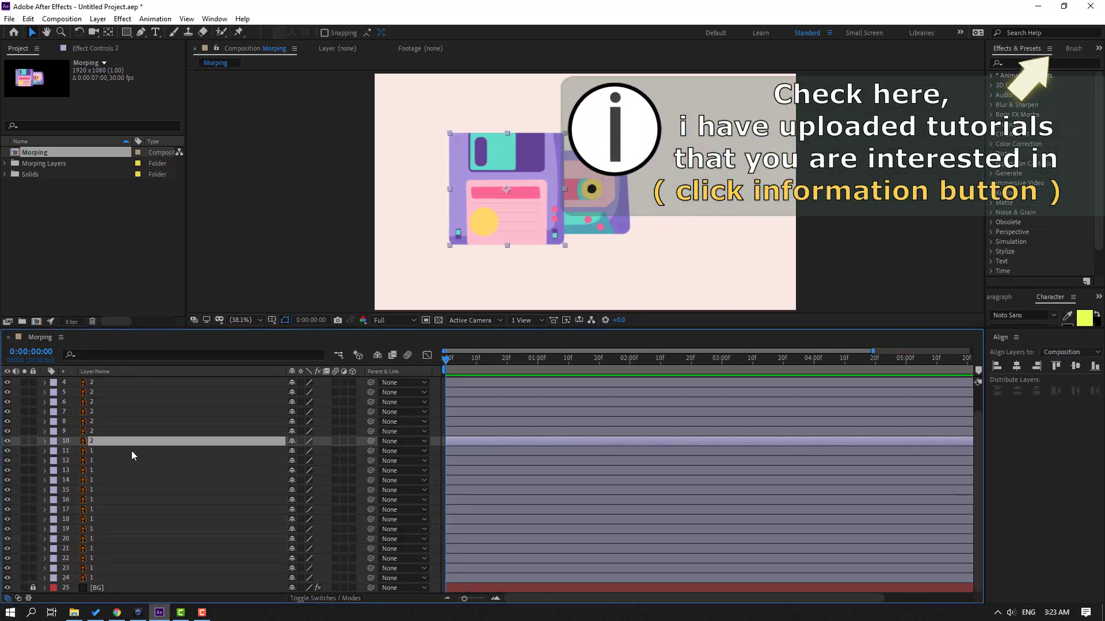
scroll(121, 431, up, 2)
shift+click(92, 384)
drag(506, 237, 490, 230)
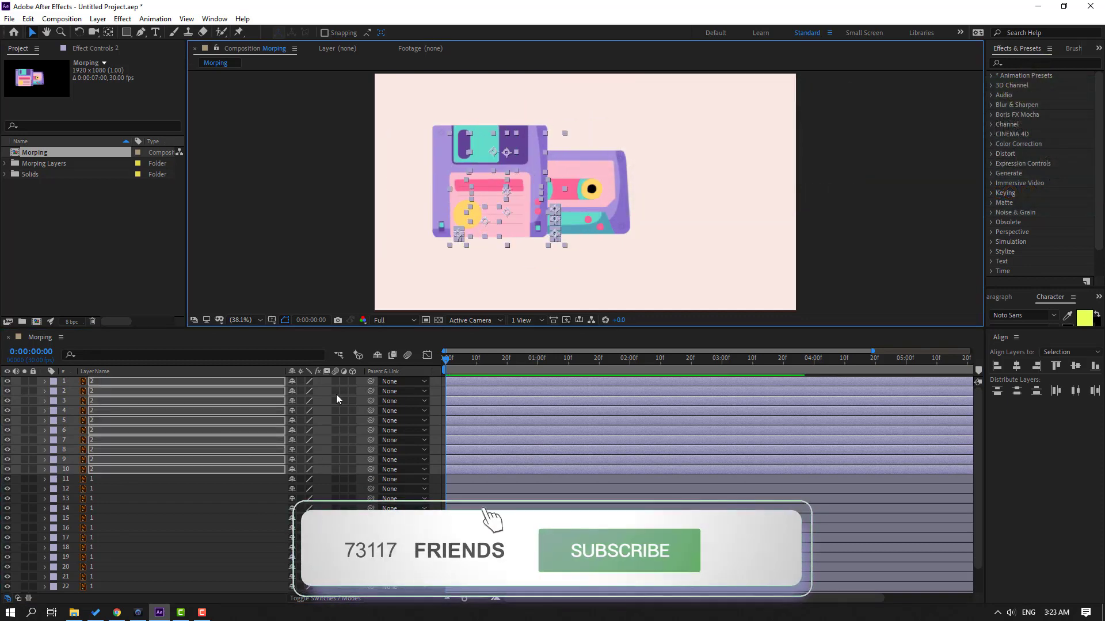
key(ctrl+z)
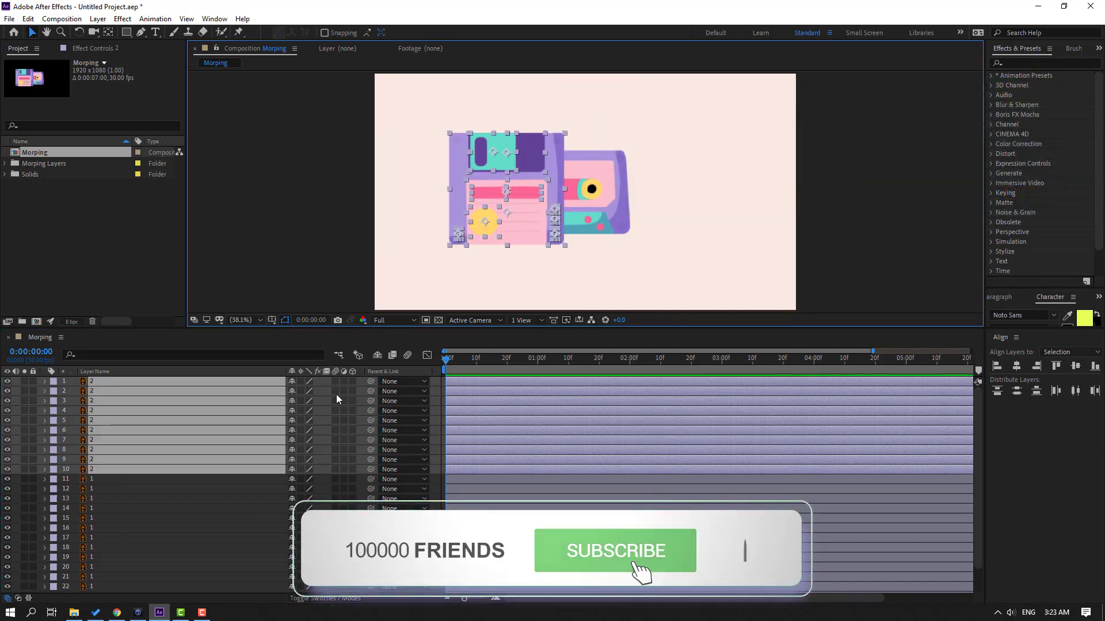
Step: Select all the cassette layers named 1 and move them slightly up and to the right in the composition
click(92, 480)
scroll(125, 564, down, 1)
shift+click(91, 579)
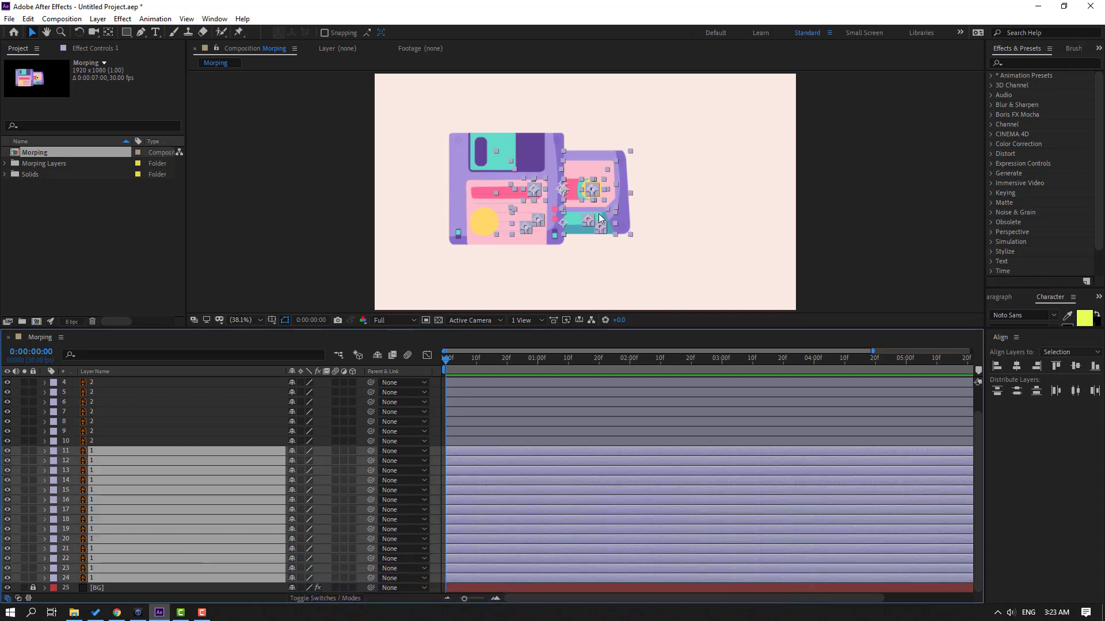
drag(585, 211, 610, 200)
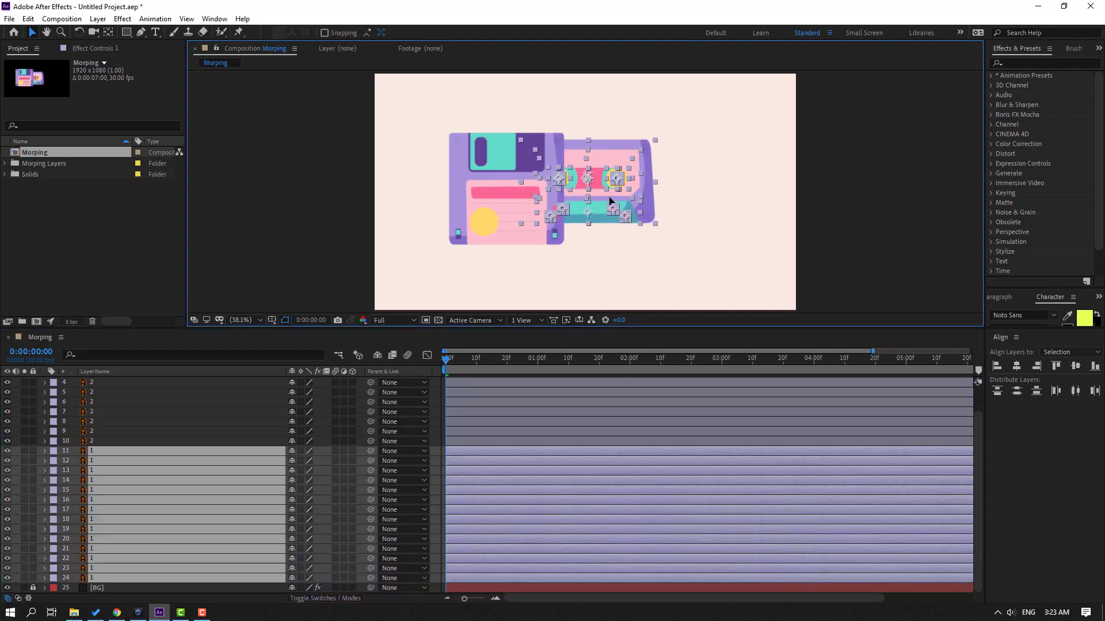
Step: Give all ten floppy disk layers named 2 a Green label colour
scroll(114, 464, up, 1)
click(113, 467)
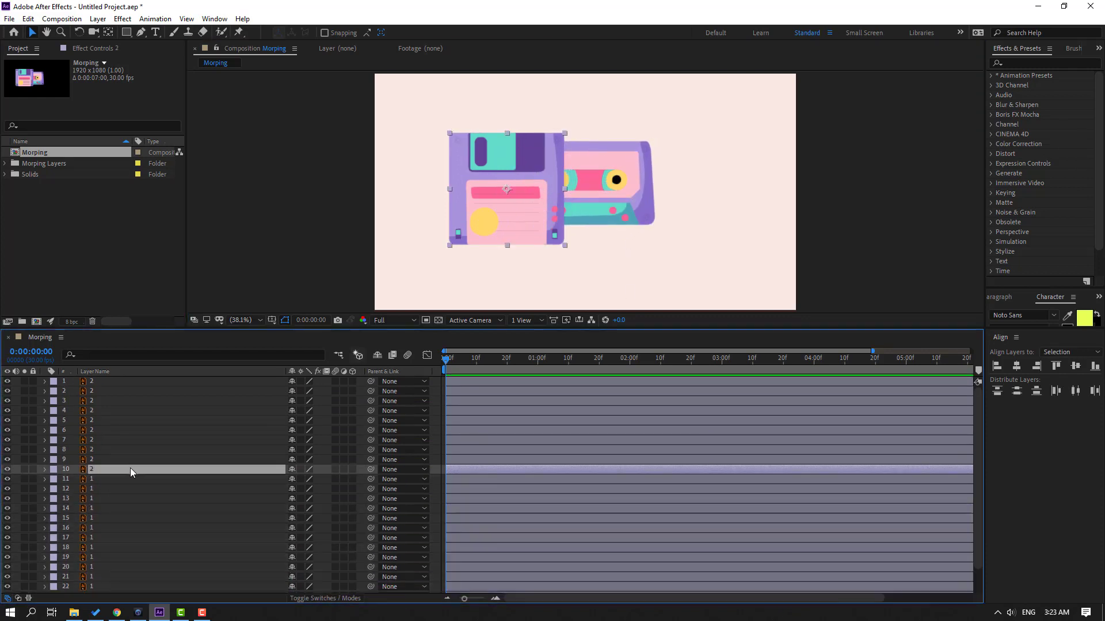
shift+click(92, 381)
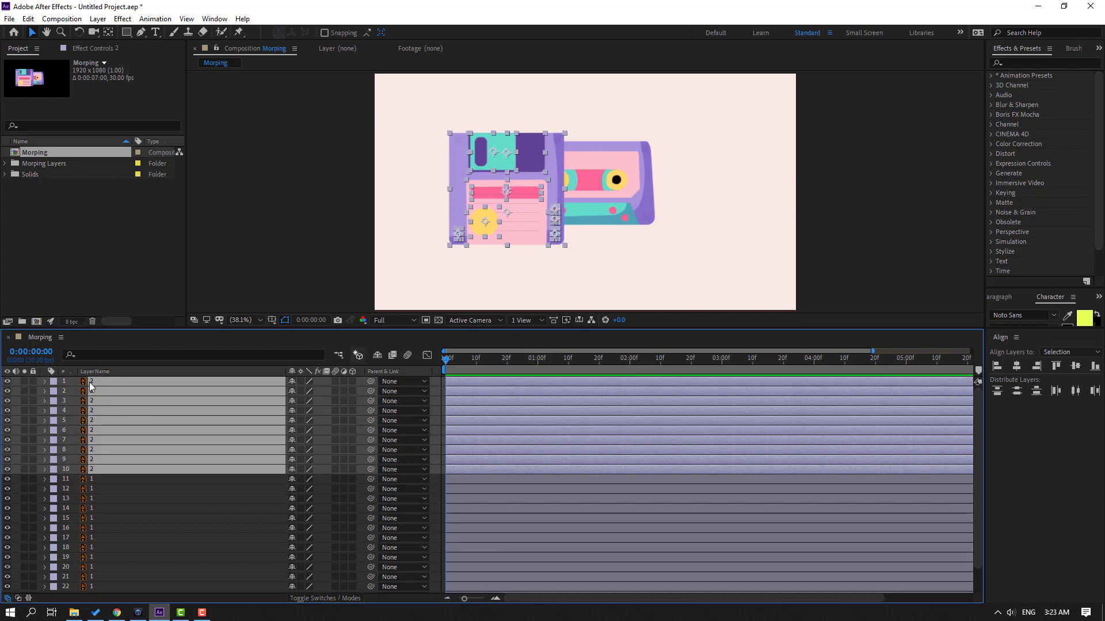
click(53, 380)
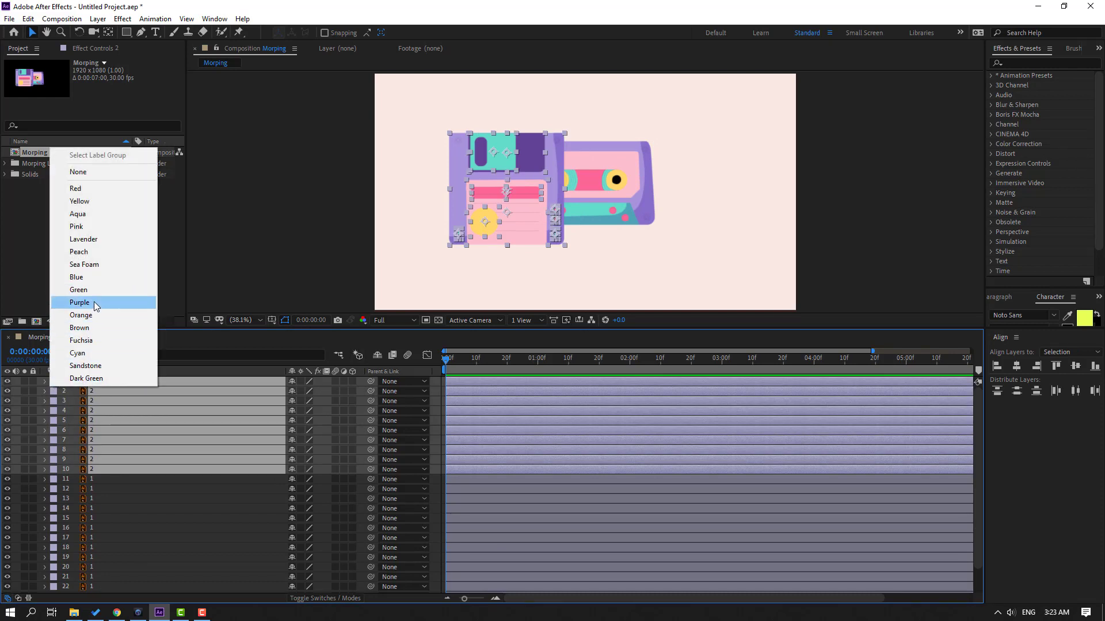
click(79, 290)
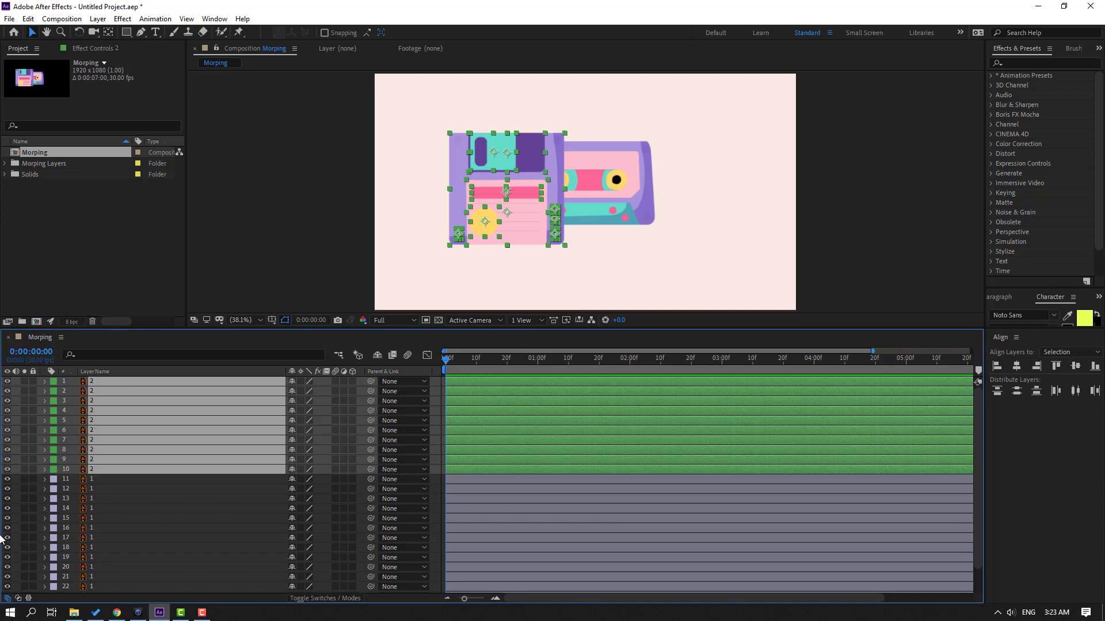
Step: Shift the floppy disk layers in time to start just after 5 seconds, and turn off their visibility
drag(489, 382, 938, 395)
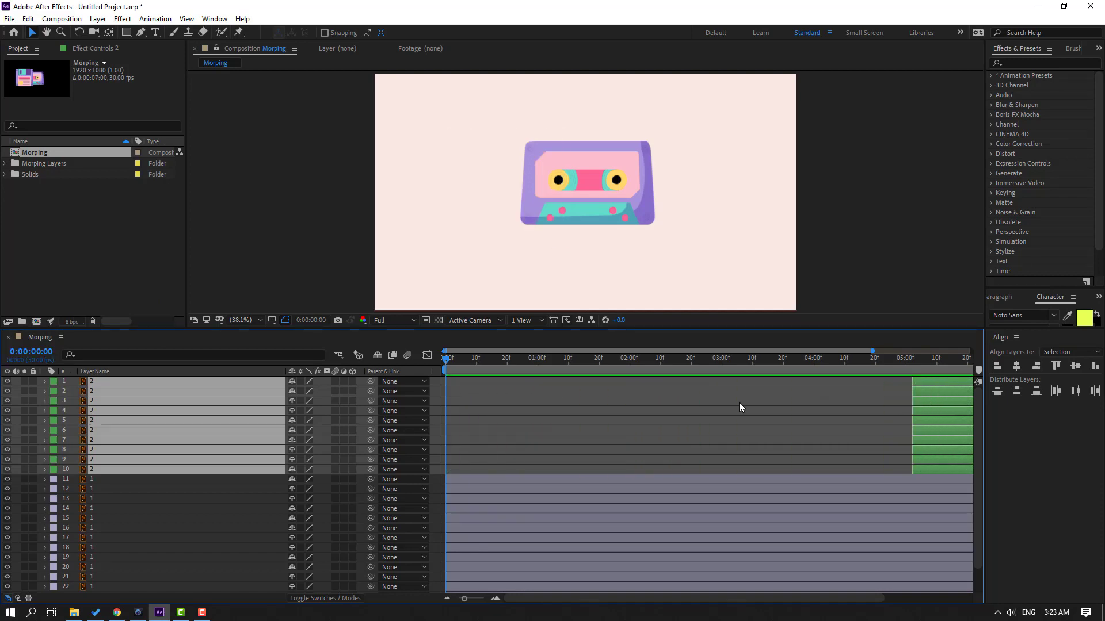
click(7, 391)
Step: Create a null object layer and rename it Controller
click(97, 18)
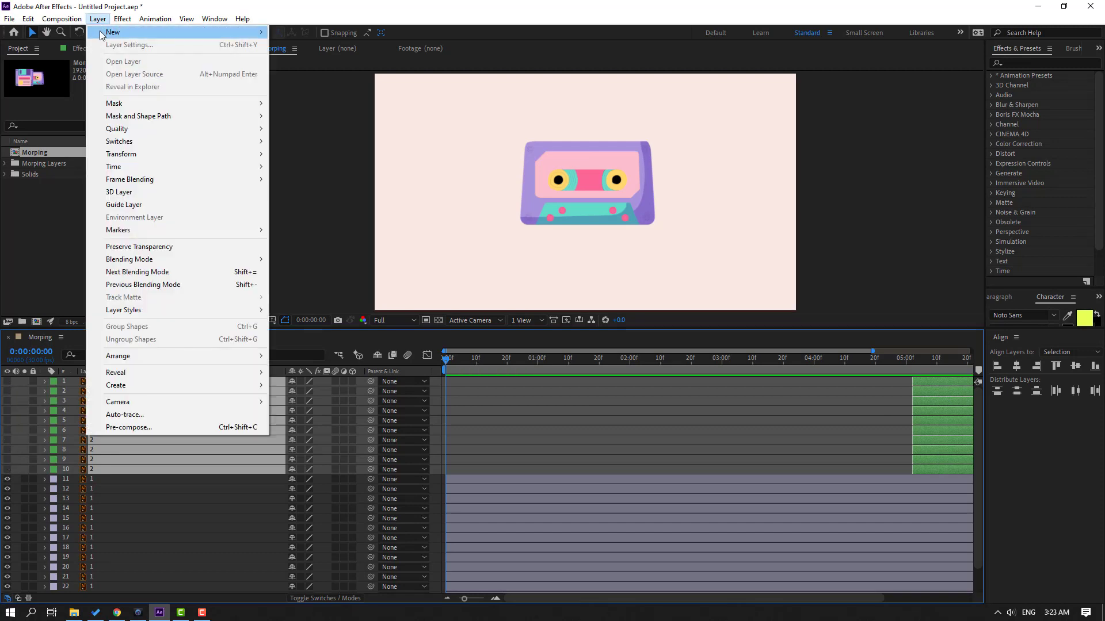
mouse_move(115, 32)
click(317, 83)
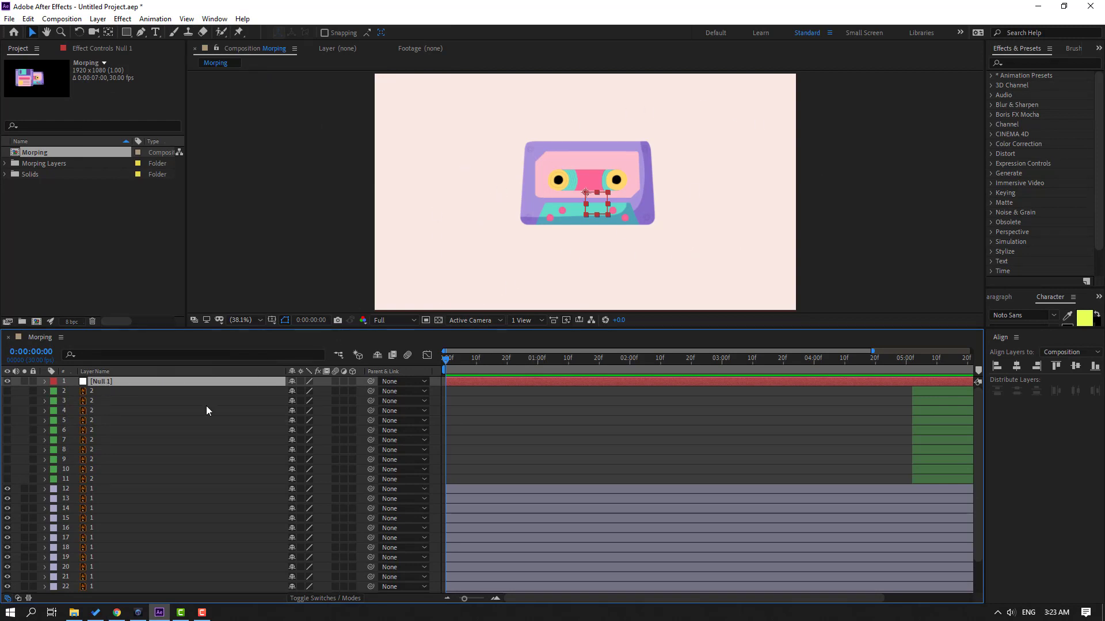
key(Return)
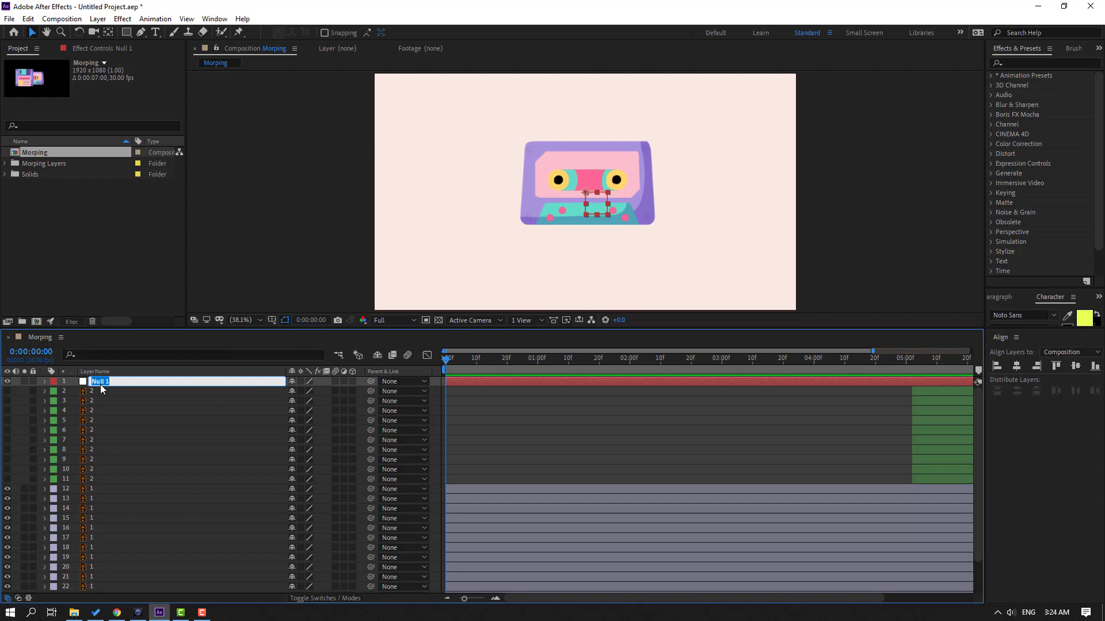
text(Controller)
key(Return)
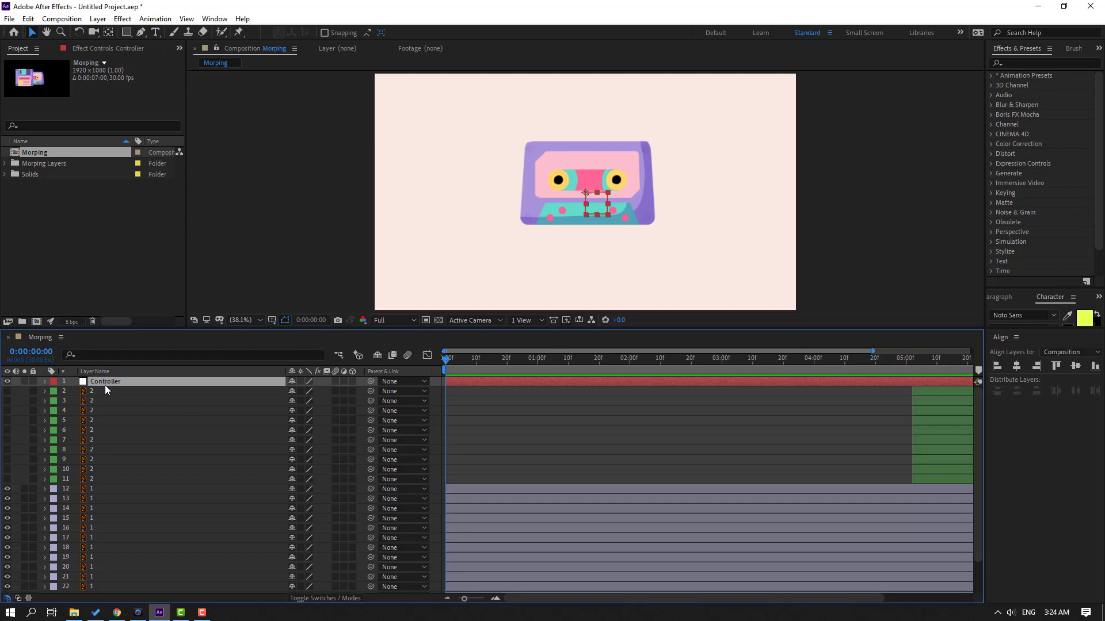
Step: Centre the Controller null's anchor point within its box and move the null to the middle of the cassette
key(slash)
drag(623, 224, 551, 203)
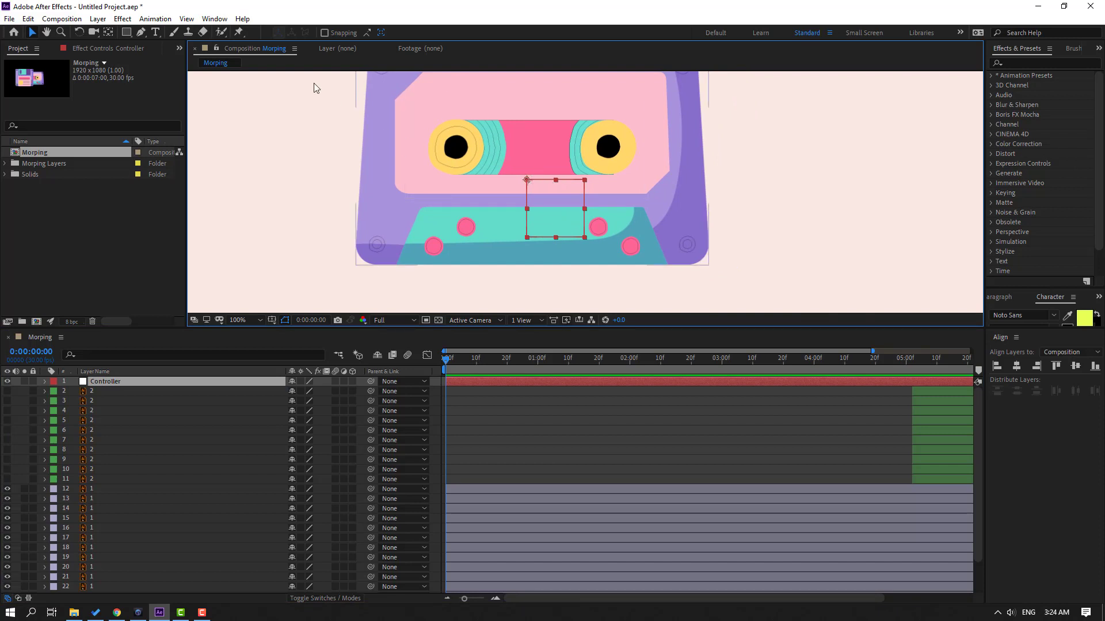
double_click(108, 32)
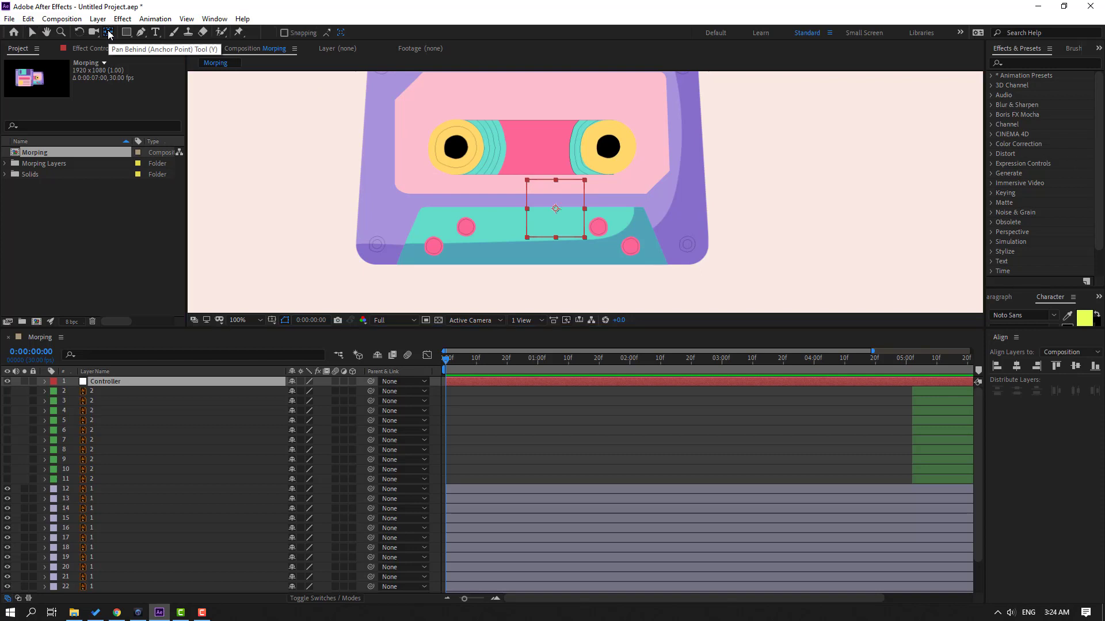
click(31, 33)
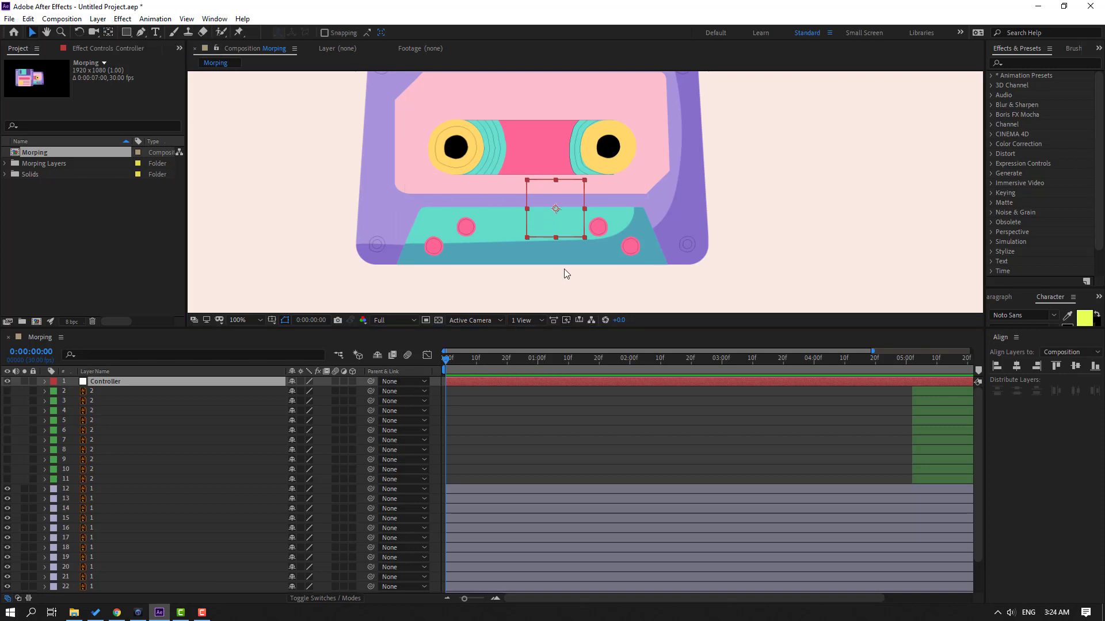
scroll(564, 268, down, 4)
scroll(572, 219, up, 2)
drag(572, 193, 563, 180)
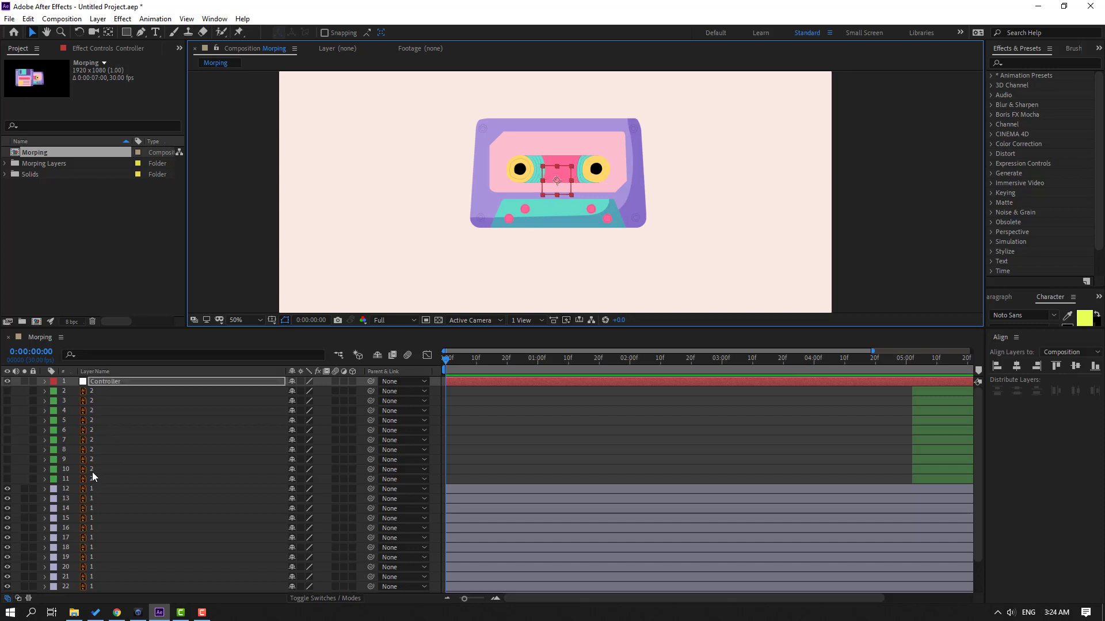
Step: Parent all the cassette layers named 1 to the Controller null
click(94, 486)
scroll(118, 533, down, 2)
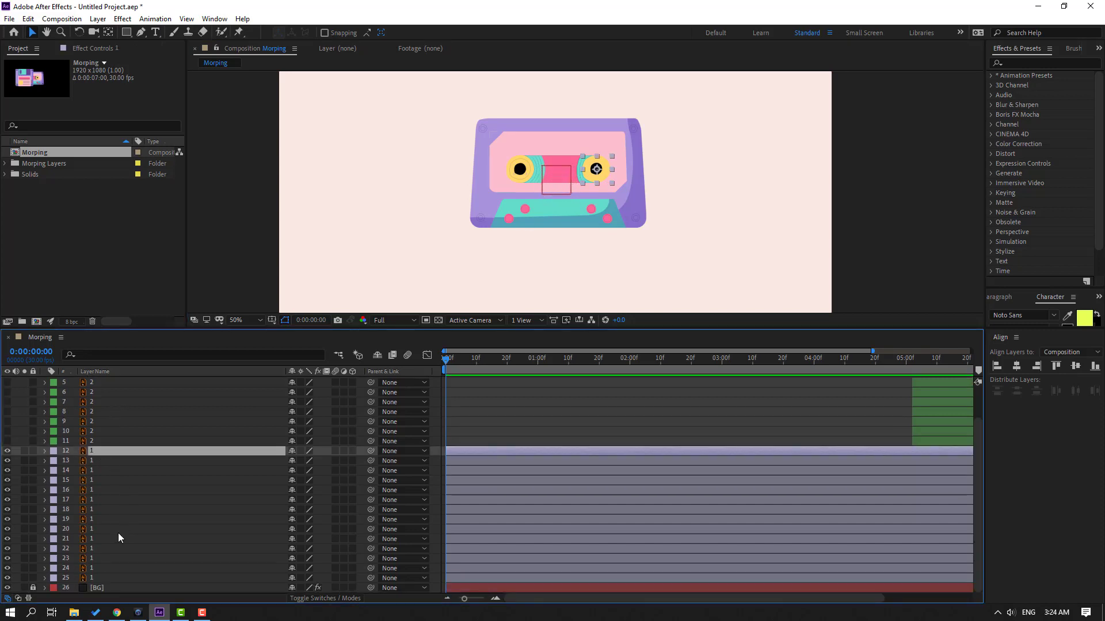
shift+click(95, 577)
scroll(105, 517, up, 2)
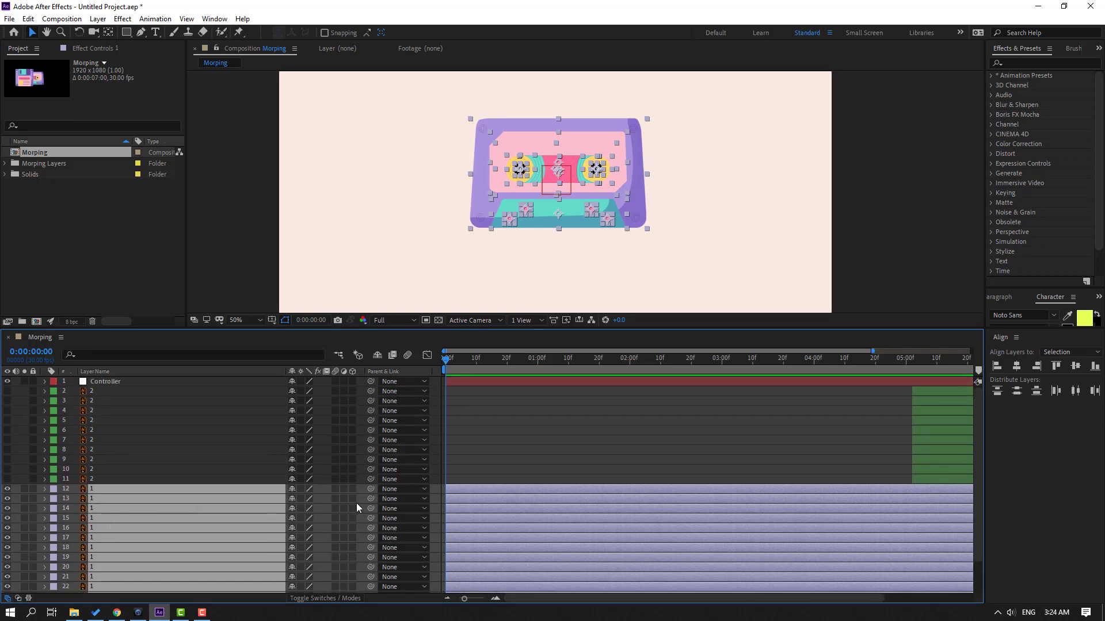
drag(370, 489, 99, 385)
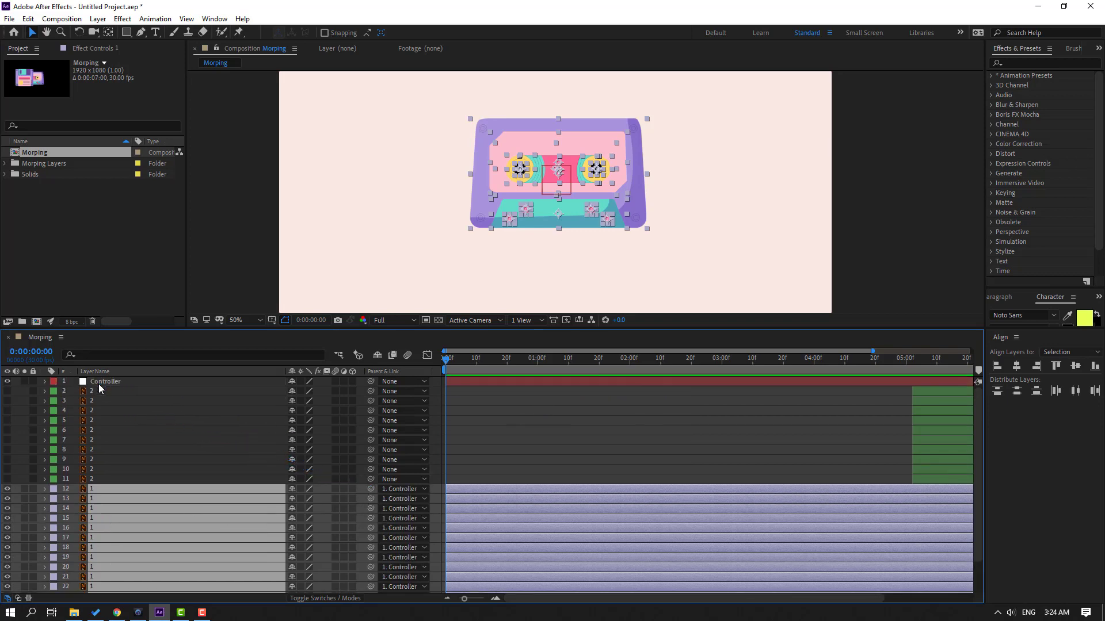
Step: Move the Controller null with the cassette below the frame, and display the Title/Action Safe guides
click(99, 383)
scroll(552, 236, down, 2)
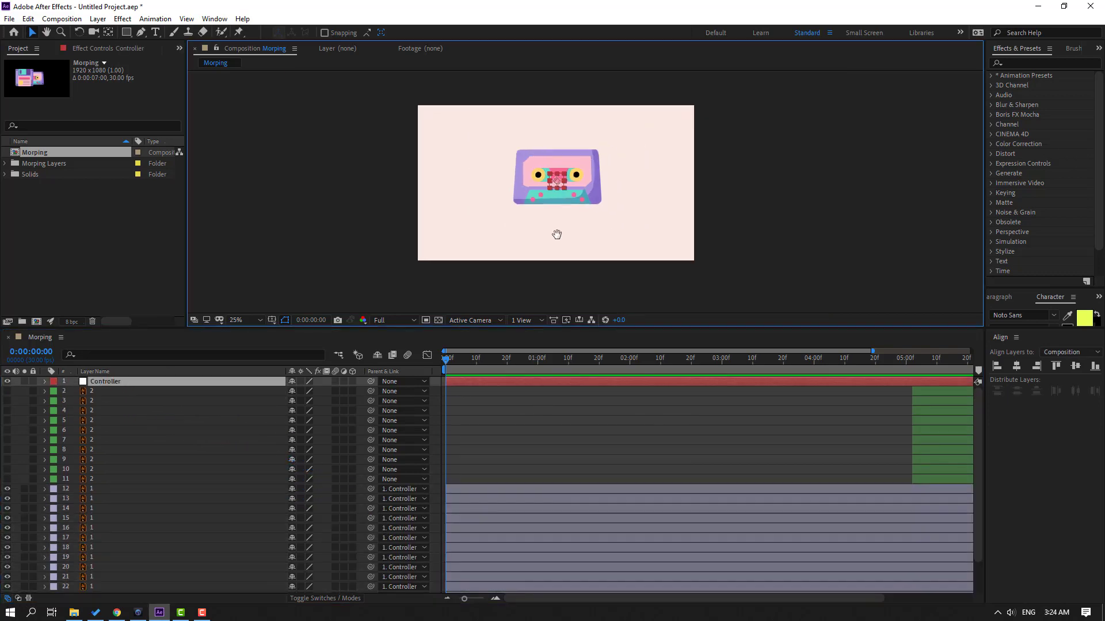
drag(546, 199, 544, 302)
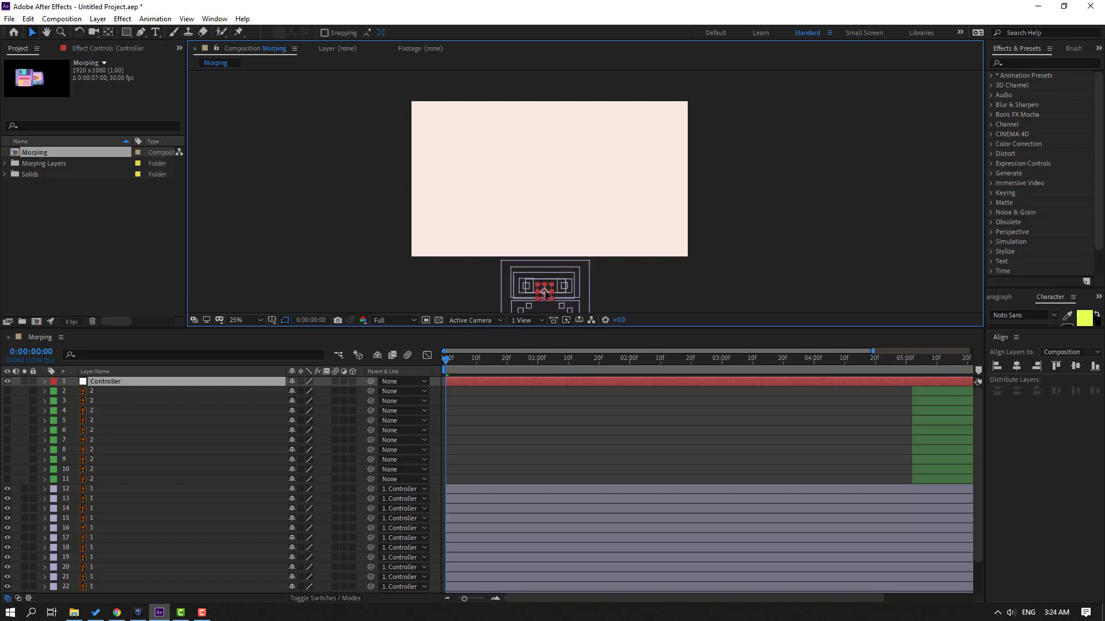
click(272, 320)
click(343, 334)
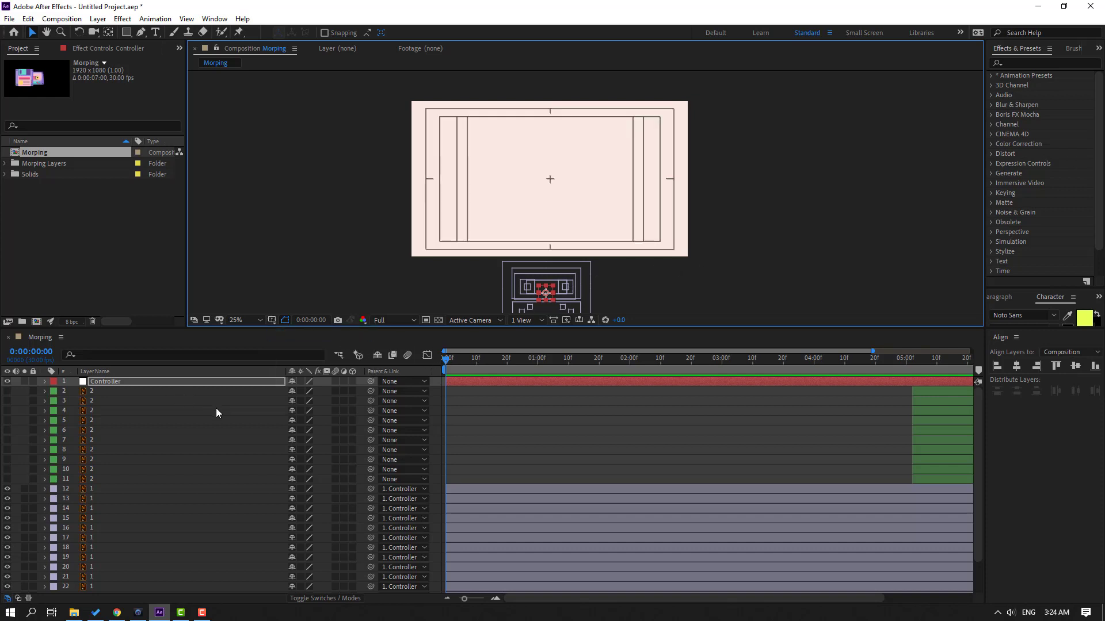
Step: Keyframe the Controller's position at 0:00:00:00 below the frame and at 0:00:00:13 with a Y value of 360
key(p)
click(74, 392)
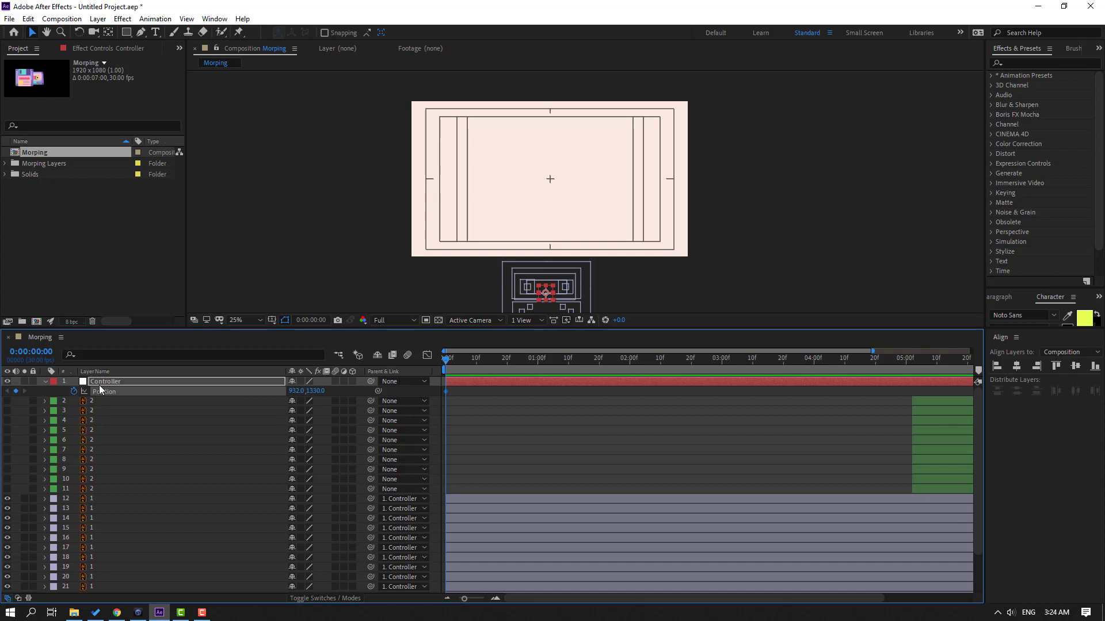
drag(461, 363, 484, 362)
drag(319, 394, 253, 393)
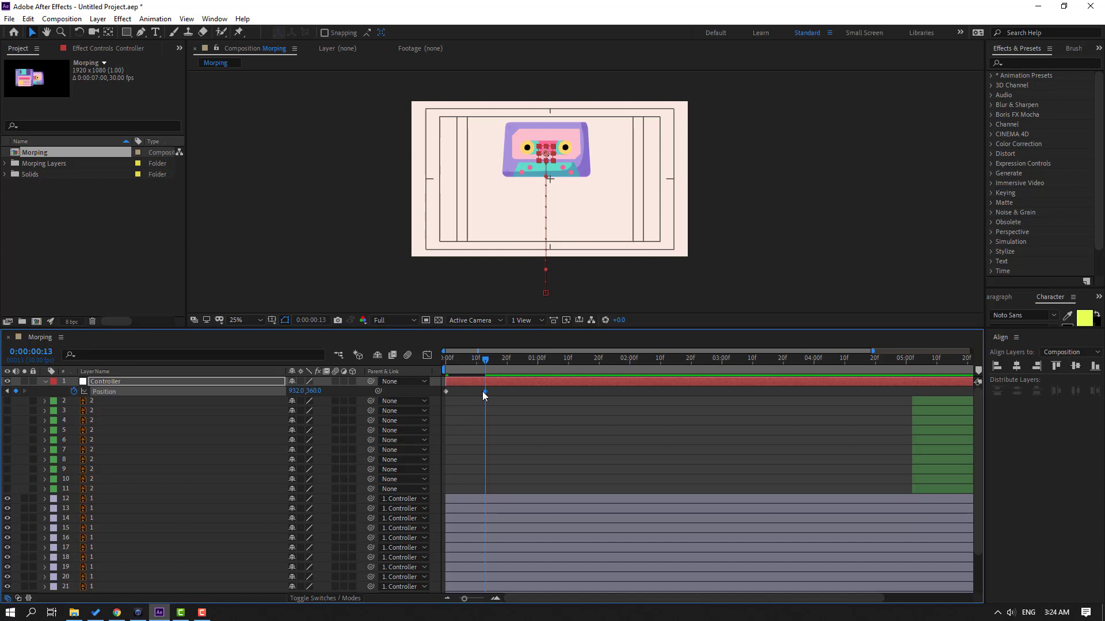
Step: Add settling bounce keyframes to the Controller's Y position at ten-frame intervals: 634 at 0:00:00:23, about 490 at 0:00:01:03 and 546 at 0:00:01:13
key(shift+Page_Down)
drag(324, 391, 461, 396)
key(shift+Page_Down)
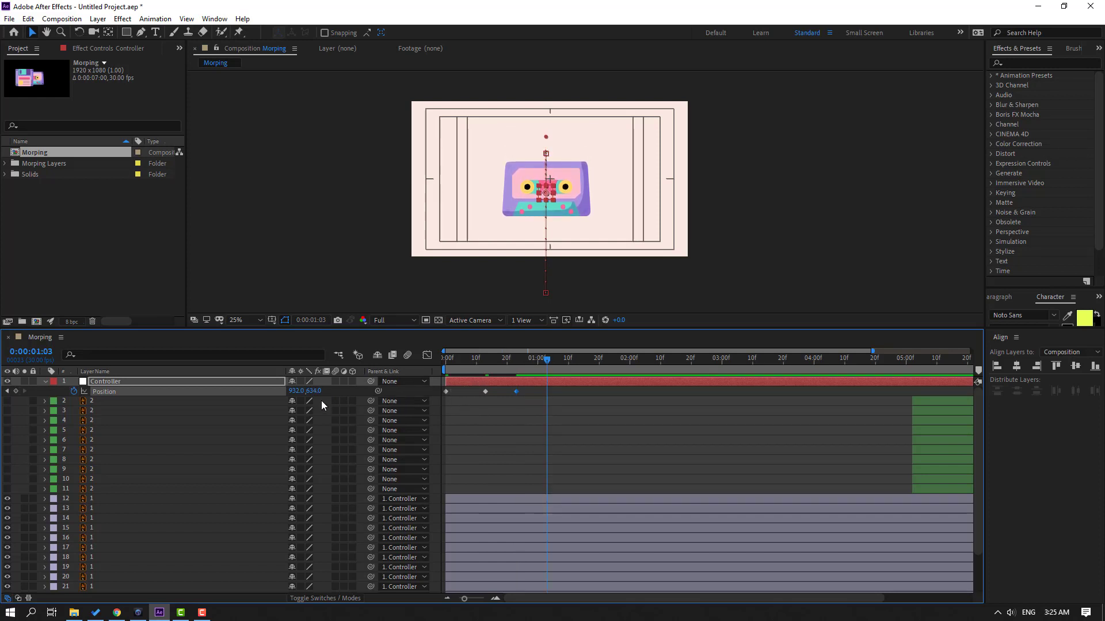
drag(315, 397, 222, 410)
key(shift+Page_Down)
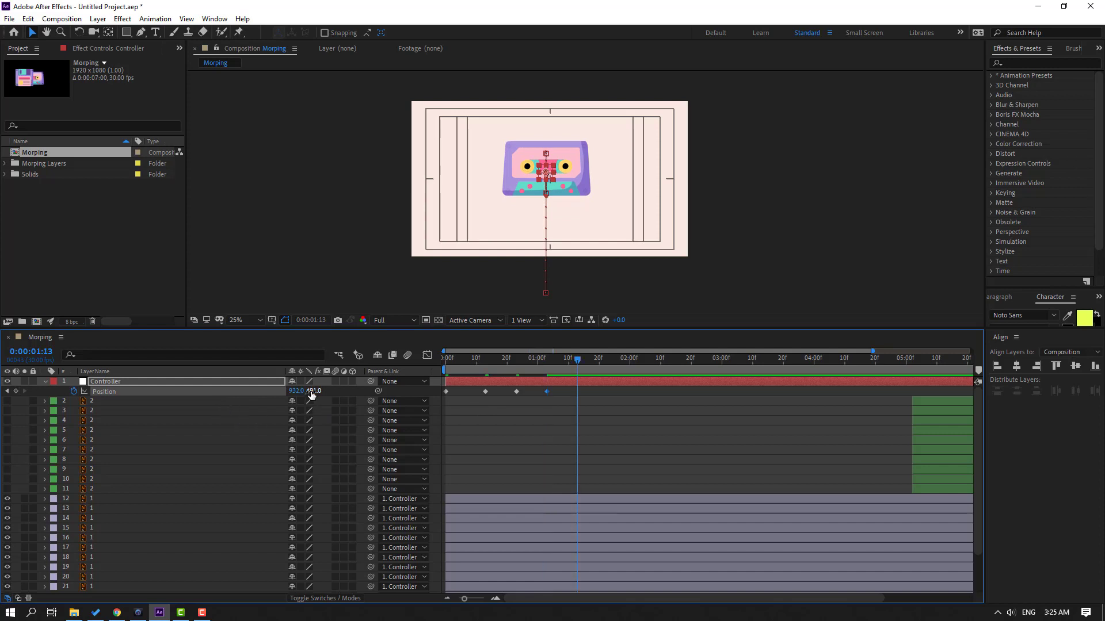
drag(311, 394, 433, 398)
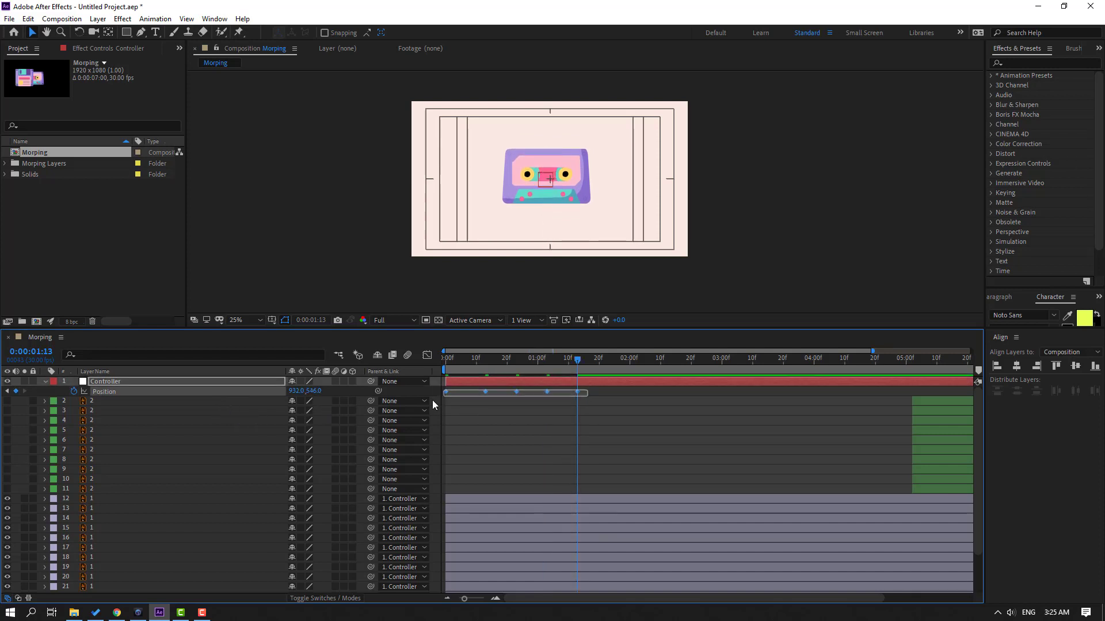
Step: Apply Easy Ease to all five Controller position keyframes and preview the bounce animation
right_click(577, 392)
mouse_move(640, 534)
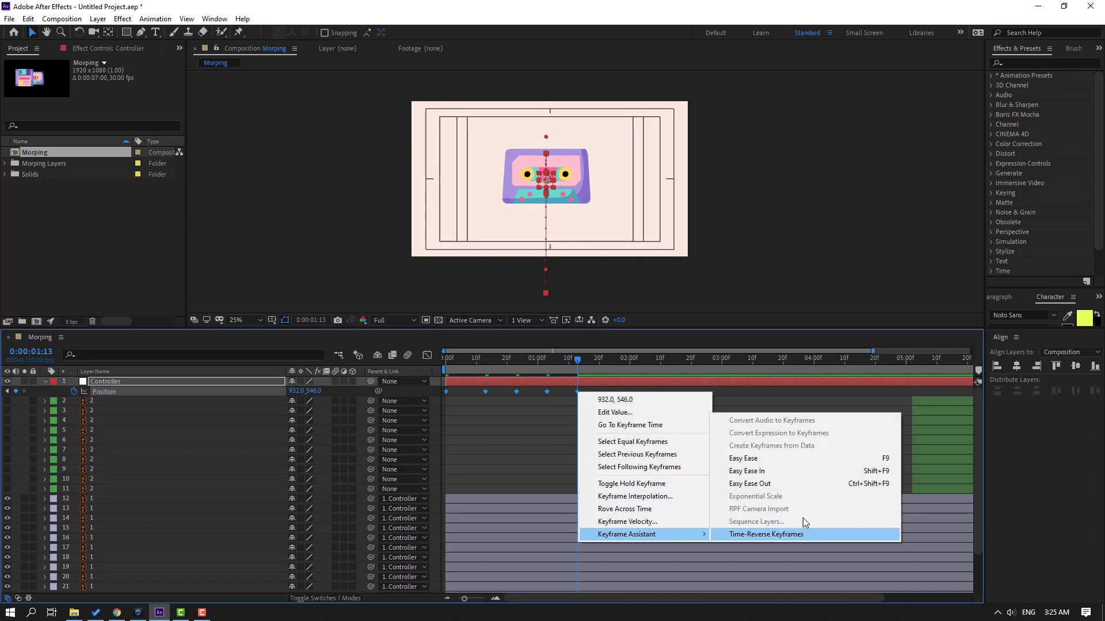
click(884, 462)
key(space)
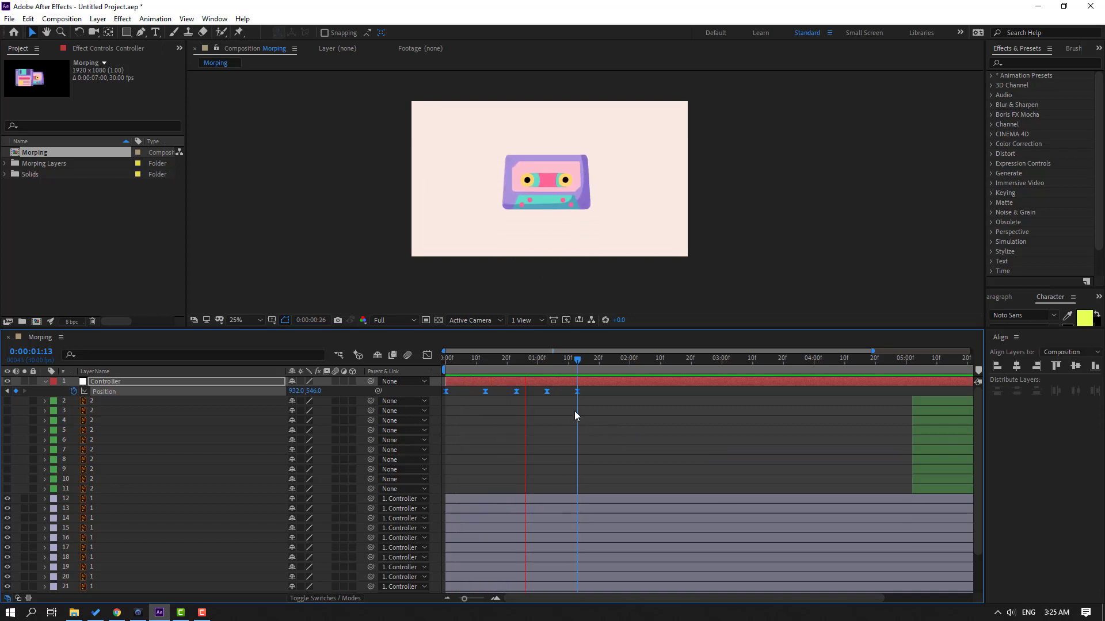
Step: Start Rotation keyframes on the Controller at 0:00:00:00 and set its rotation to 10° at 0:00:00:13
drag(553, 368, 440, 368)
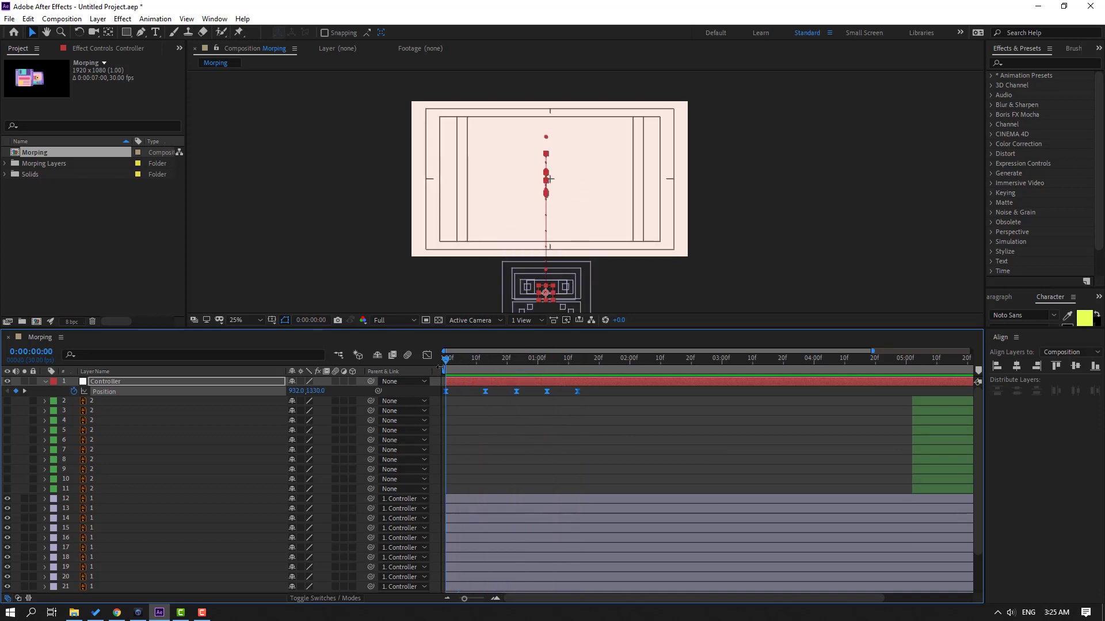
key(shift+r)
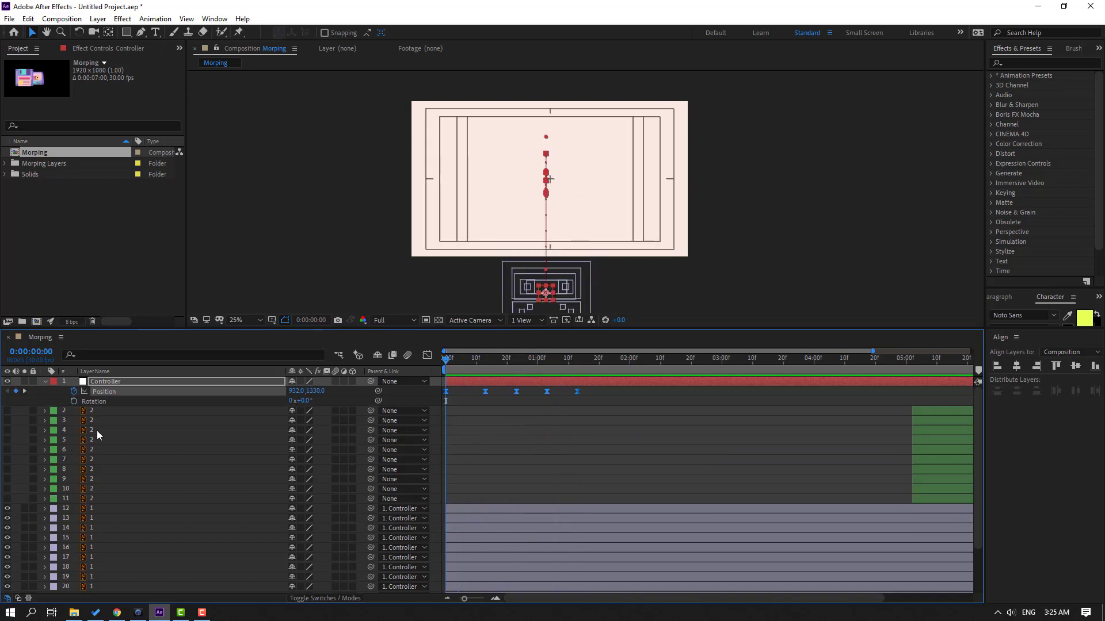
click(74, 402)
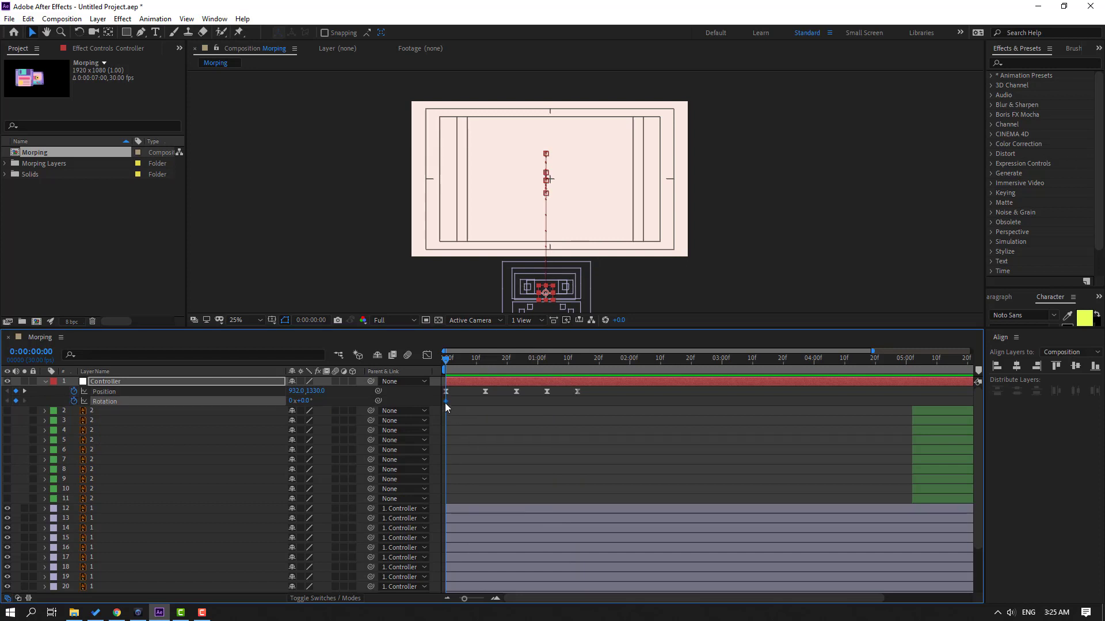
drag(307, 406, 300, 406)
drag(448, 362, 486, 362)
drag(308, 406, 321, 401)
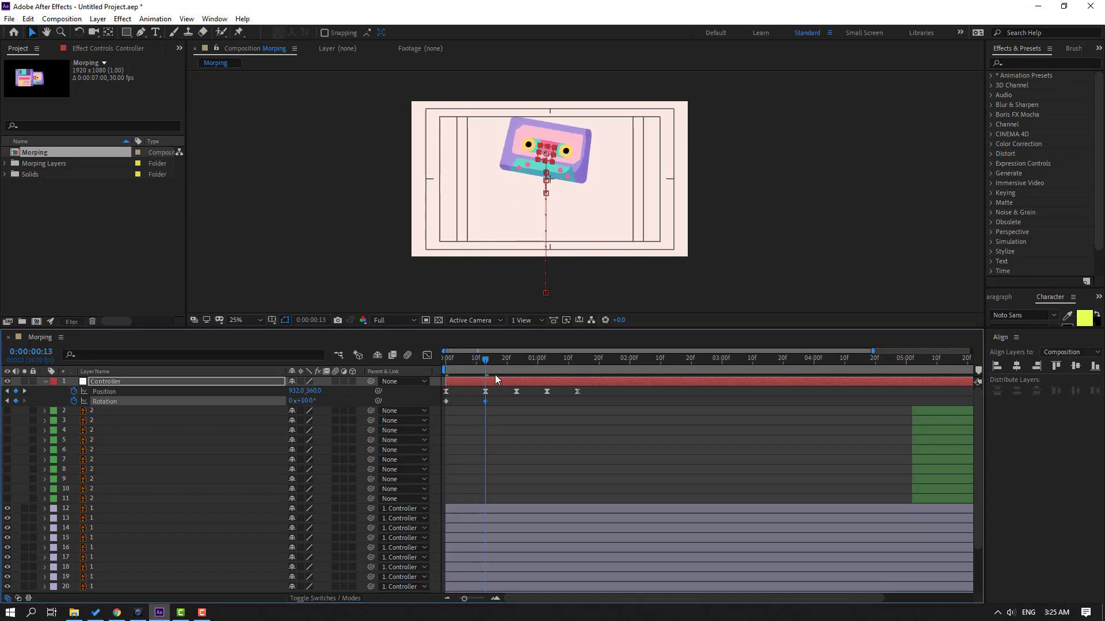
Step: Add settling Rotation keyframes to the Controller: -5° at 0:00:00:23, 2.5° at 0:00:01:03 and 0° at 0:00:01:13
drag(491, 363, 516, 370)
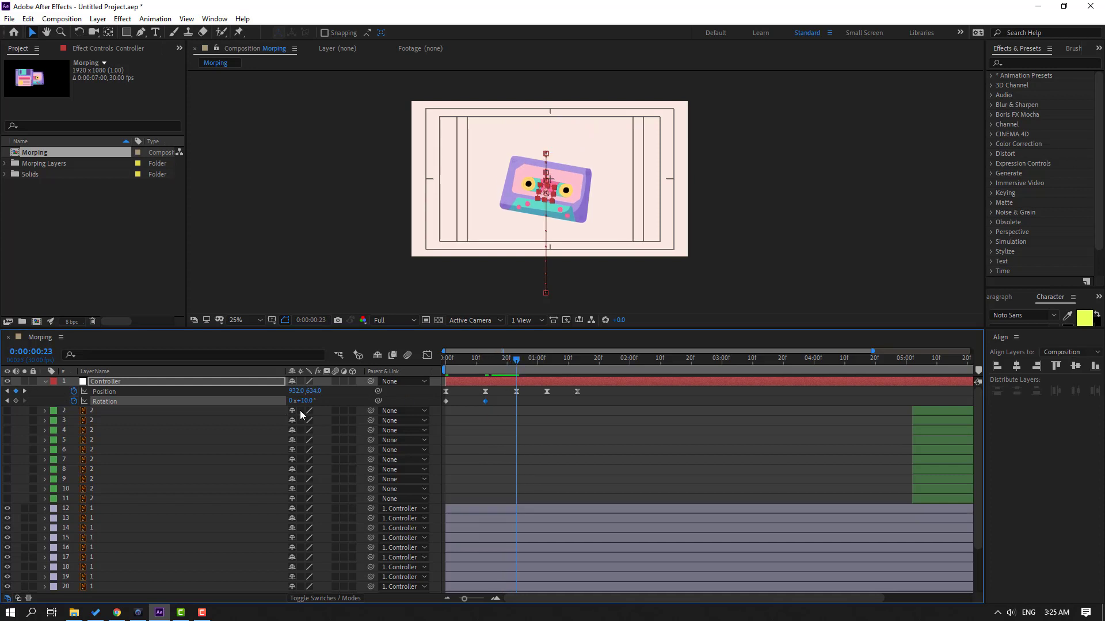
text(-5)
key(Return)
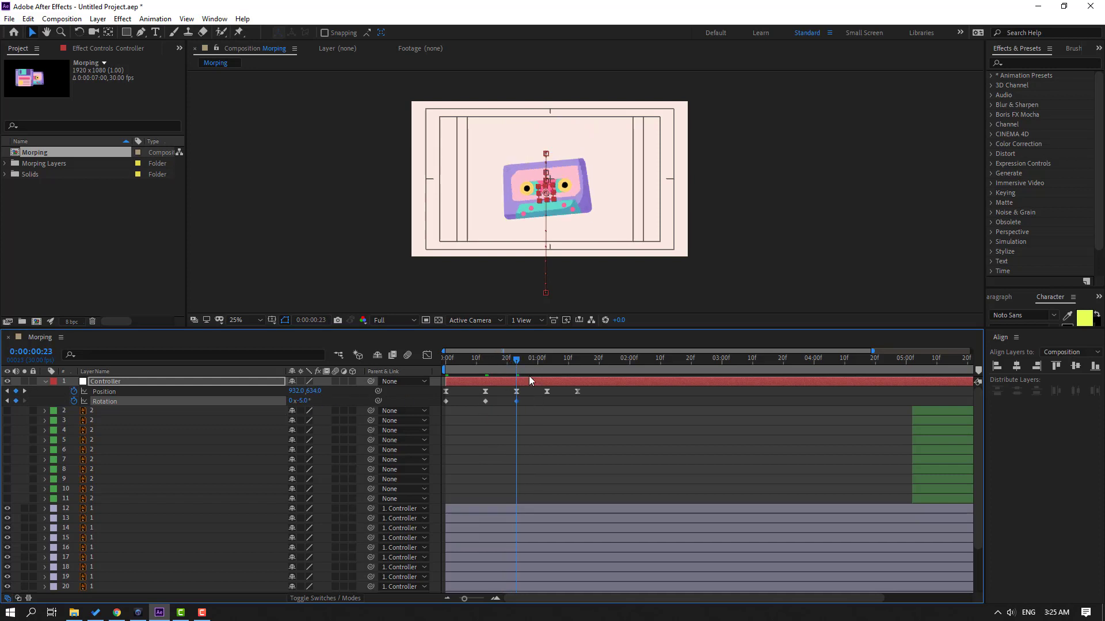
drag(526, 365, 546, 363)
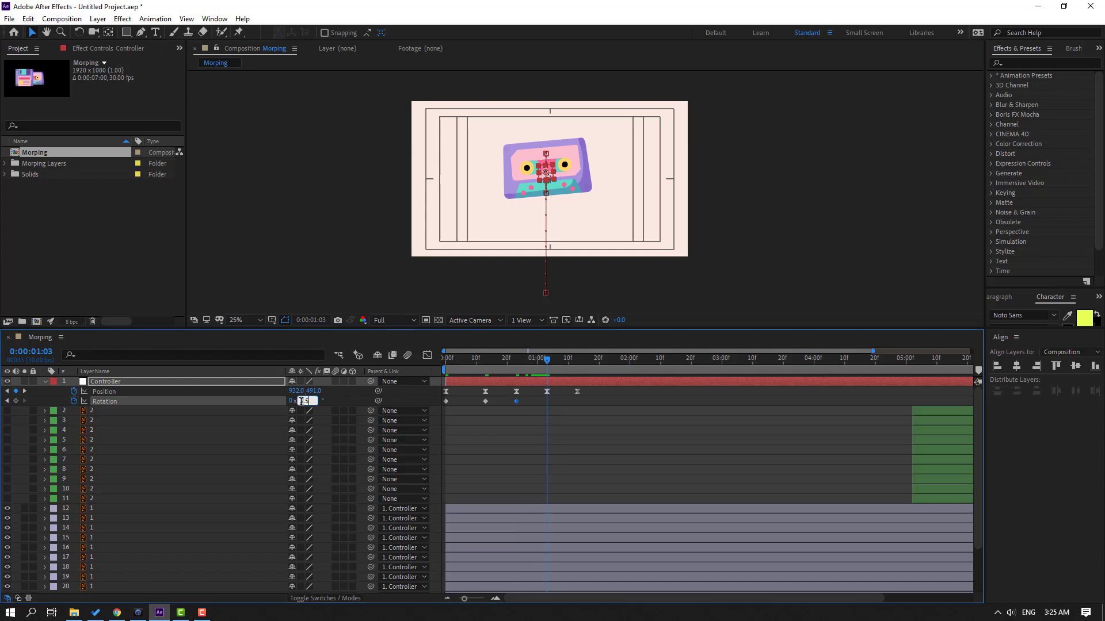
click(302, 401)
text(2.5)
key(Return)
drag(551, 362, 577, 361)
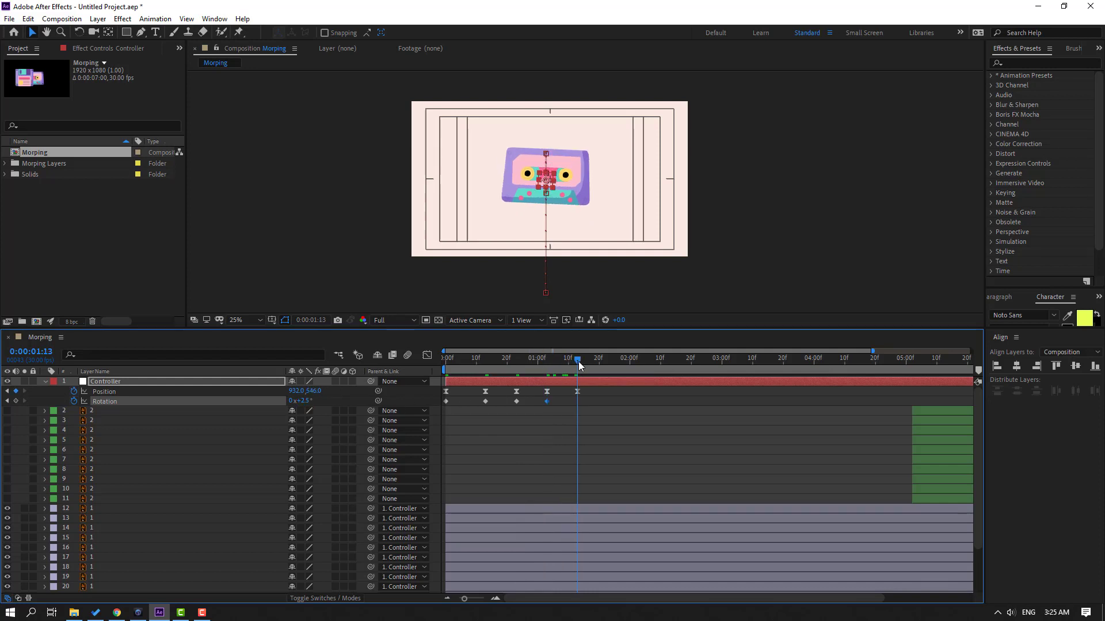
text(0)
key(Return)
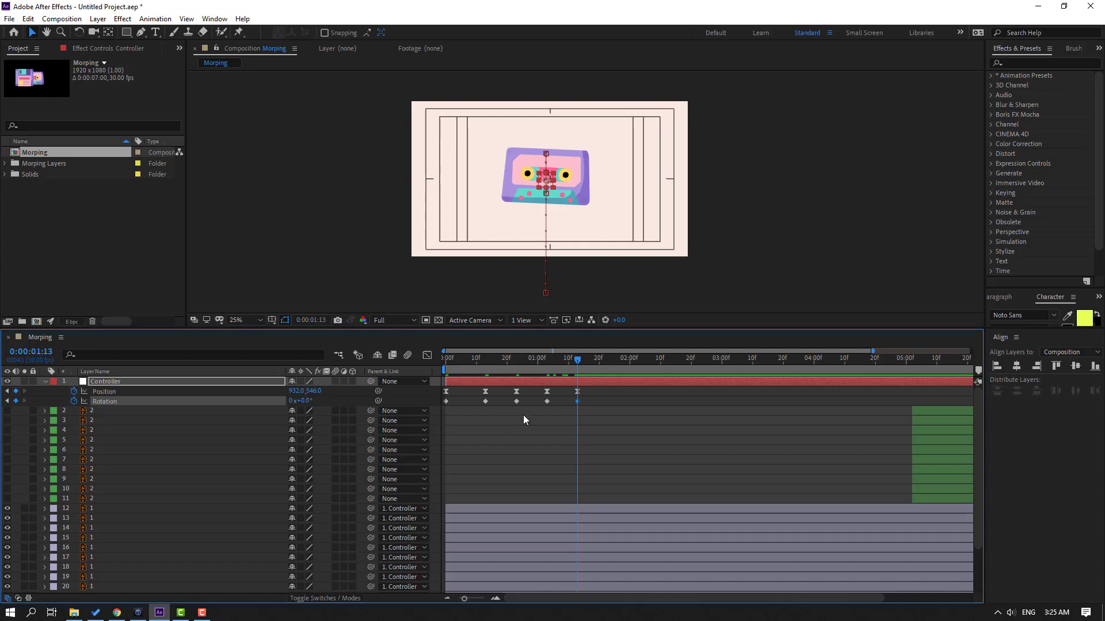
Step: Apply Easy Ease to all five Rotation keyframes and preview the bounce with the composition fitted to the viewer
drag(587, 401, 443, 402)
right_click(444, 402)
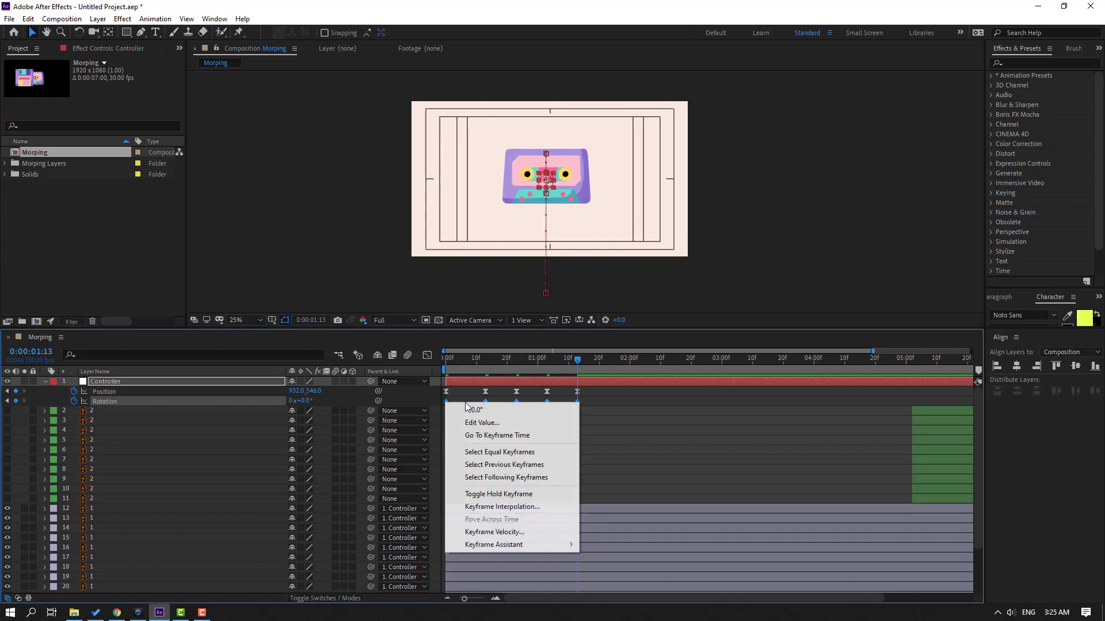
mouse_move(527, 545)
click(614, 472)
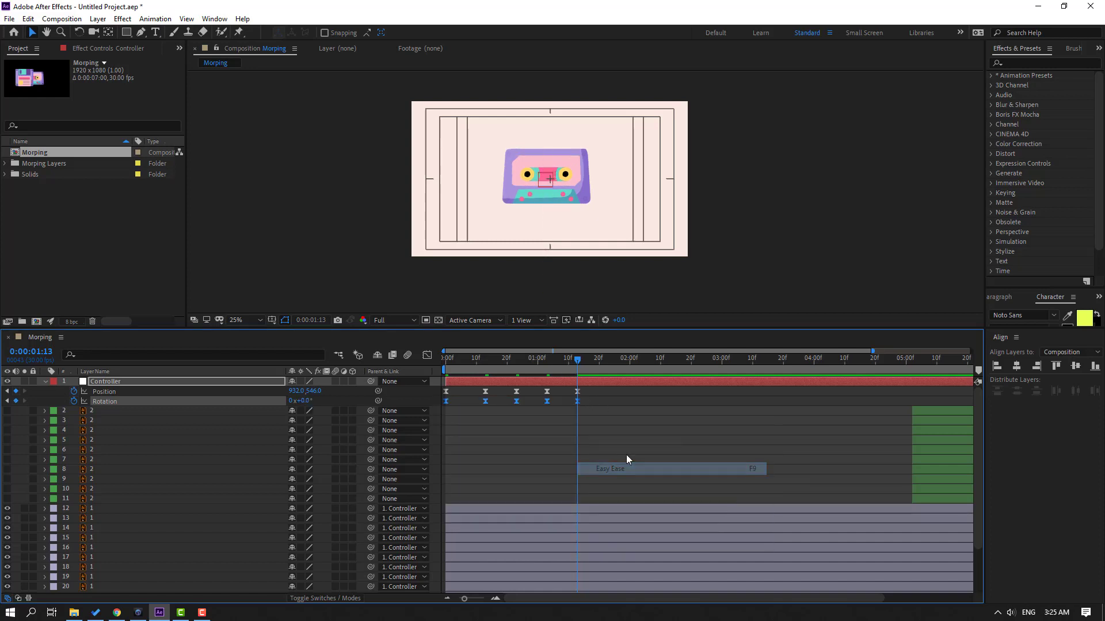
key(space)
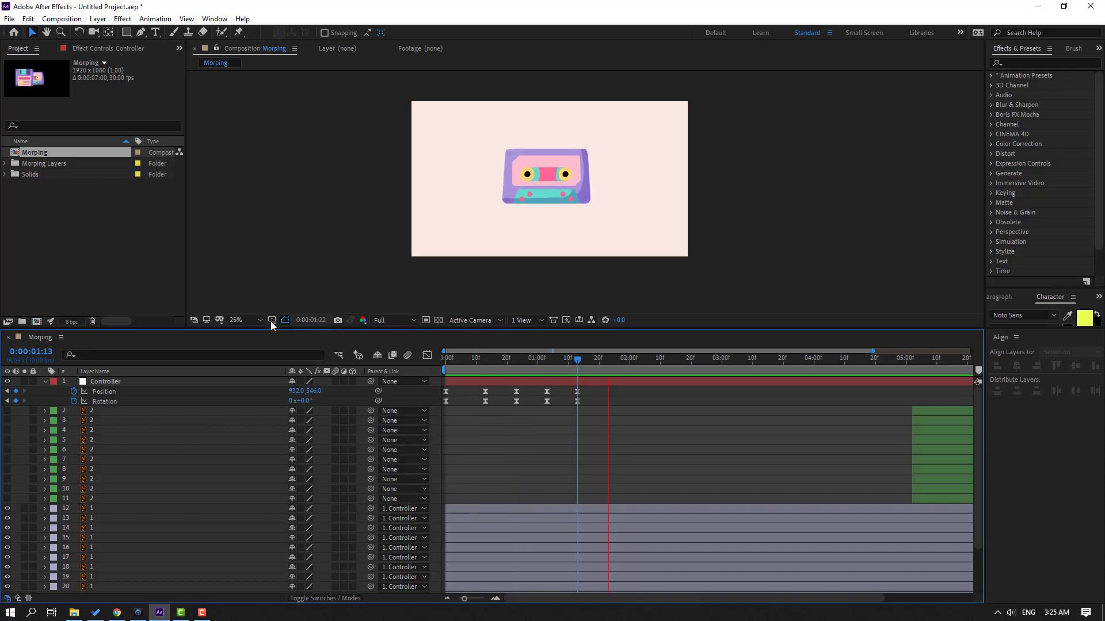
click(249, 320)
click(247, 348)
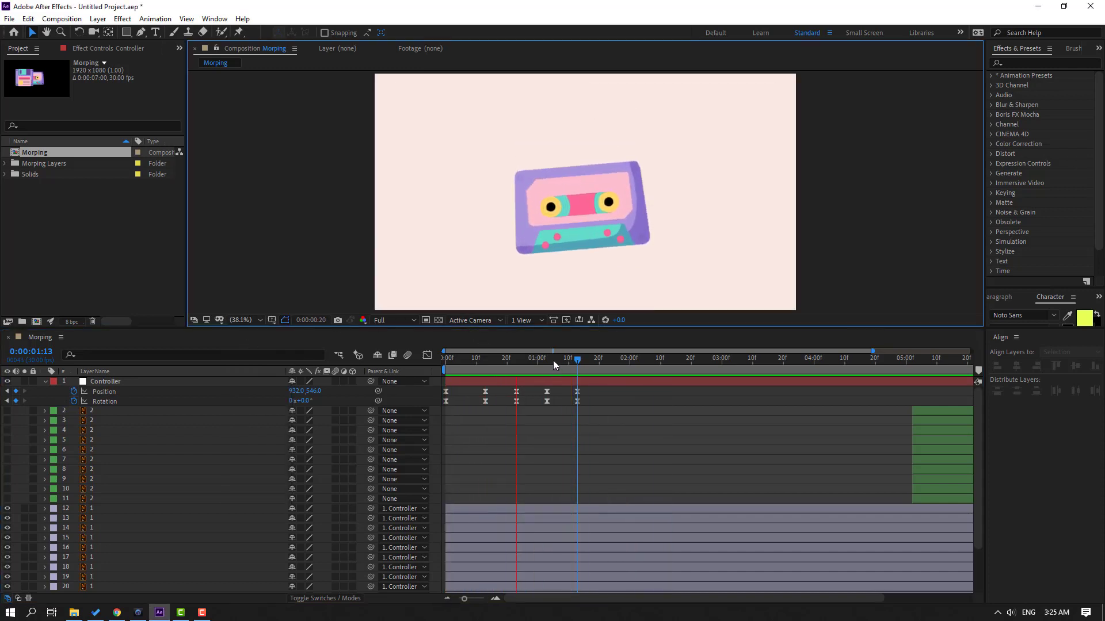
key(space)
Step: Hold the Controller's Position with a keyframe at 0:00:01:25 and set its Y value to 637 at 0:00:02:06
key(apostrophe)
drag(564, 361, 614, 364)
click(113, 385)
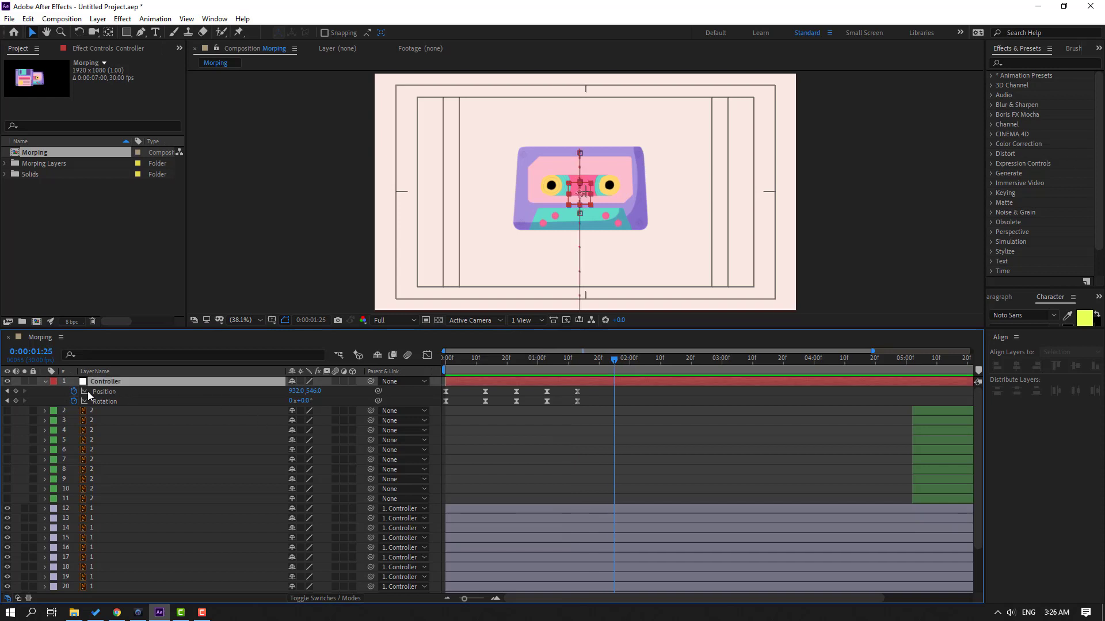
click(15, 391)
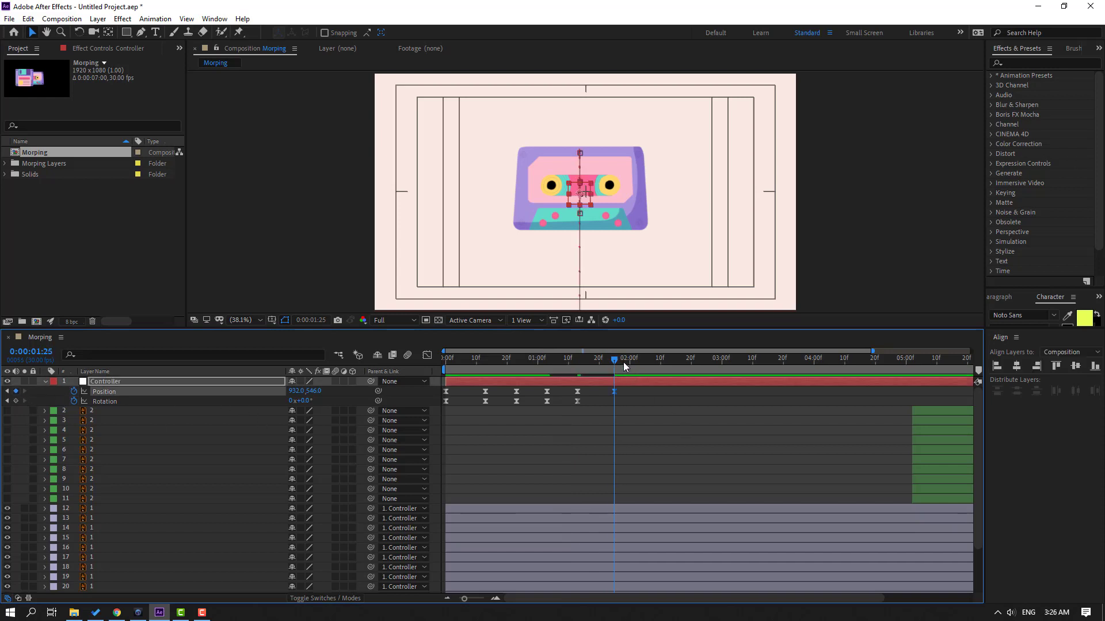
drag(623, 361, 648, 361)
drag(311, 392, 488, 401)
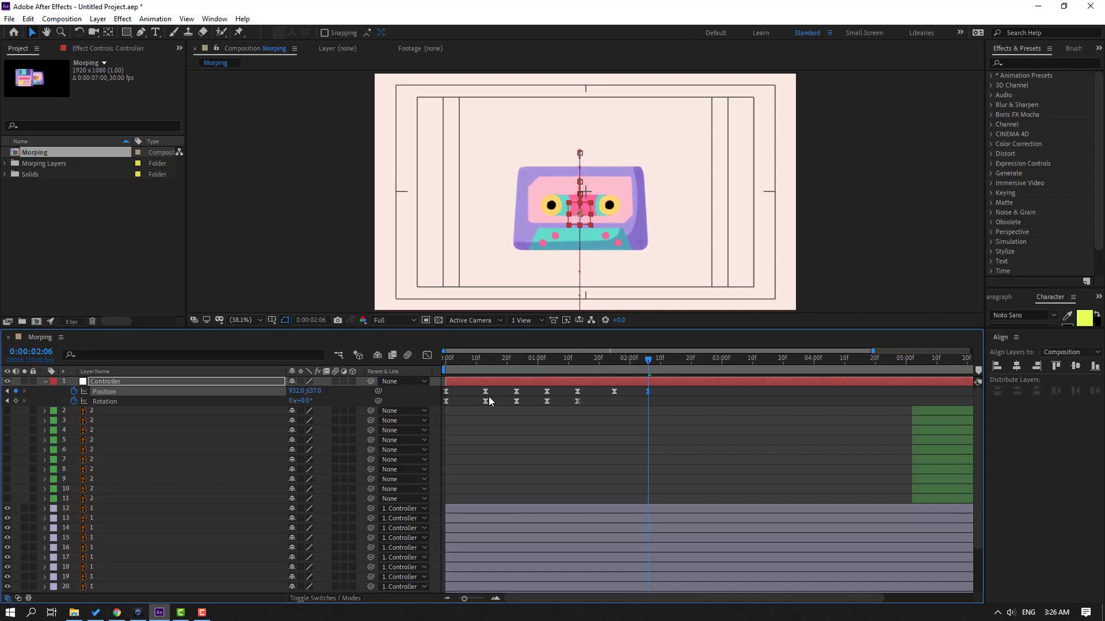
Step: Hold the Controller's Rotation with a keyframe at 0:00:01:25 and set it to -12° at 0:00:02:06
mouse_move(646, 365)
mouse_down()
mouse_move(614, 362)
mouse_move(647, 365)
mouse_up()
click(16, 401)
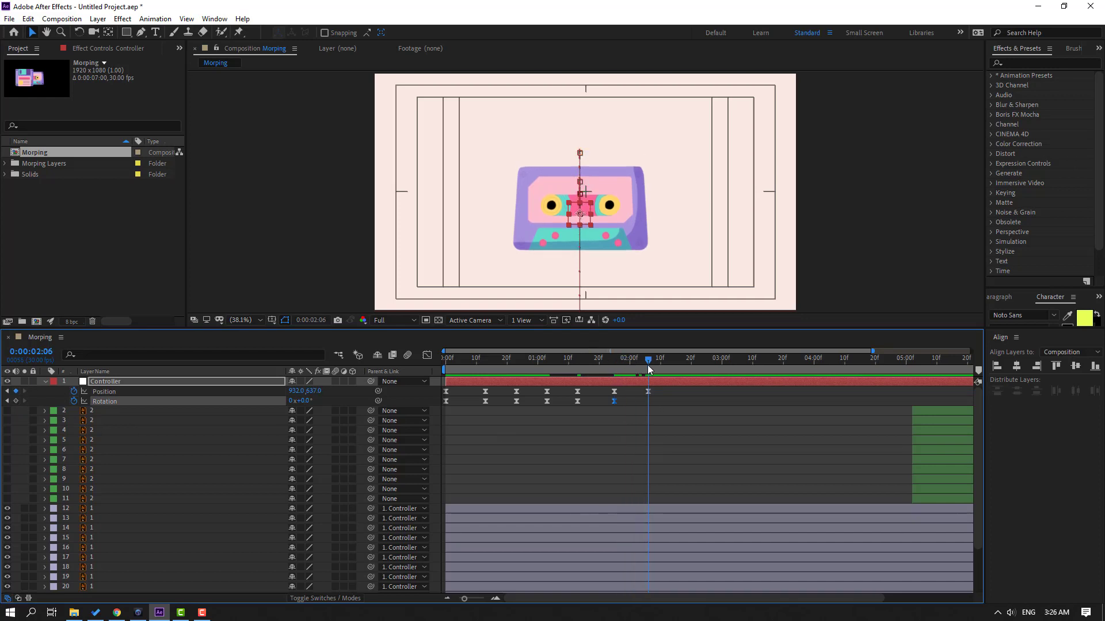
drag(305, 401, 298, 401)
Step: Keyframe the Controller at 0:00:02:16 with a Y position of 577 and a rotation of 181°
drag(561, 354, 661, 365)
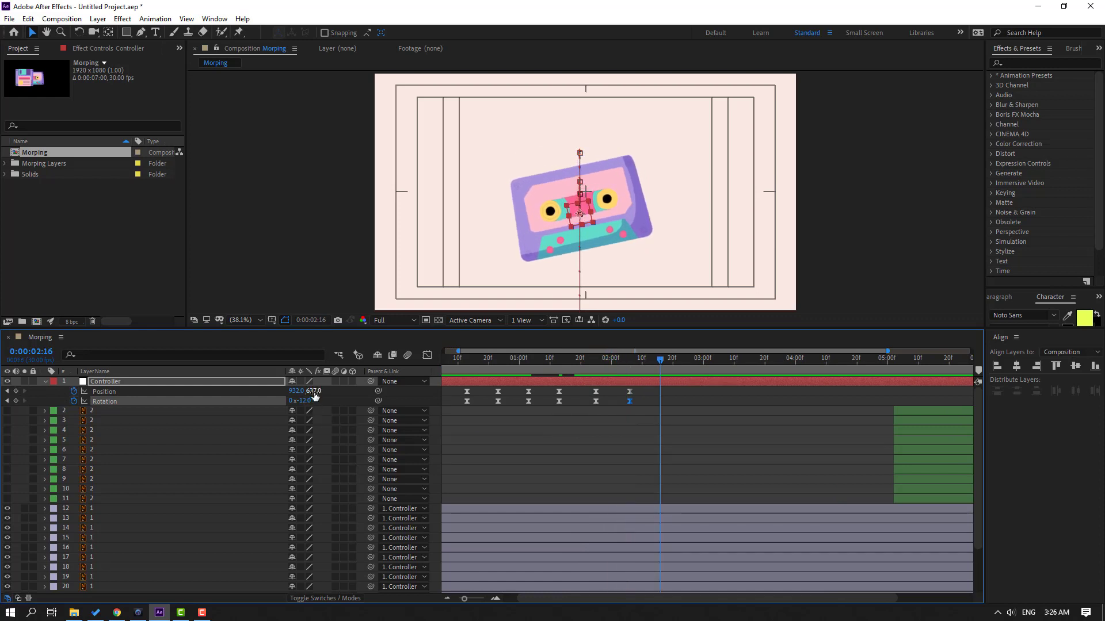
drag(315, 395, 415, 394)
key(;)
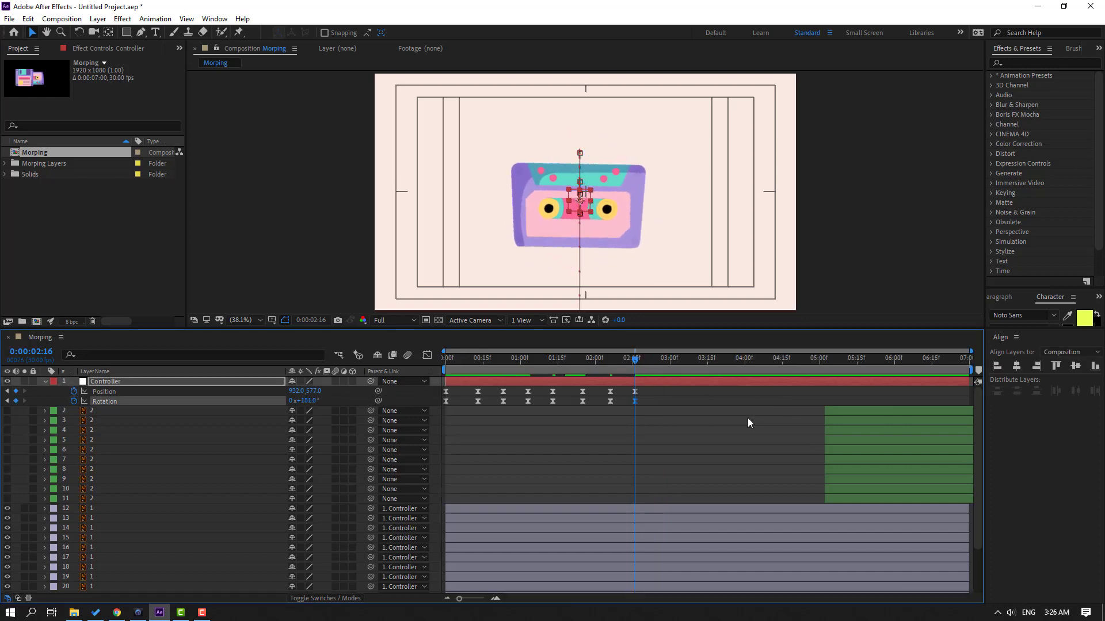
Step: Preview the flip and shift the last two pairs of Position and Rotation keyframes about ten frames later, starting at 0:00:02:16
key(space)
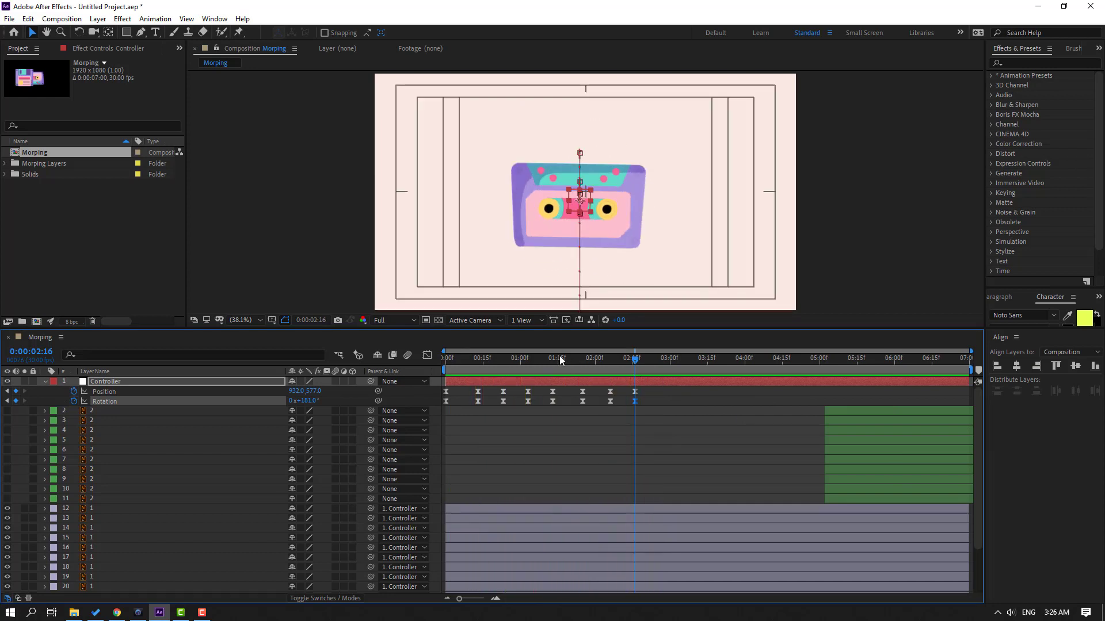
drag(559, 357, 634, 402)
mouse_move(635, 401)
mouse_down()
mouse_move(661, 401)
mouse_move(608, 404)
mouse_move(633, 403)
mouse_up()
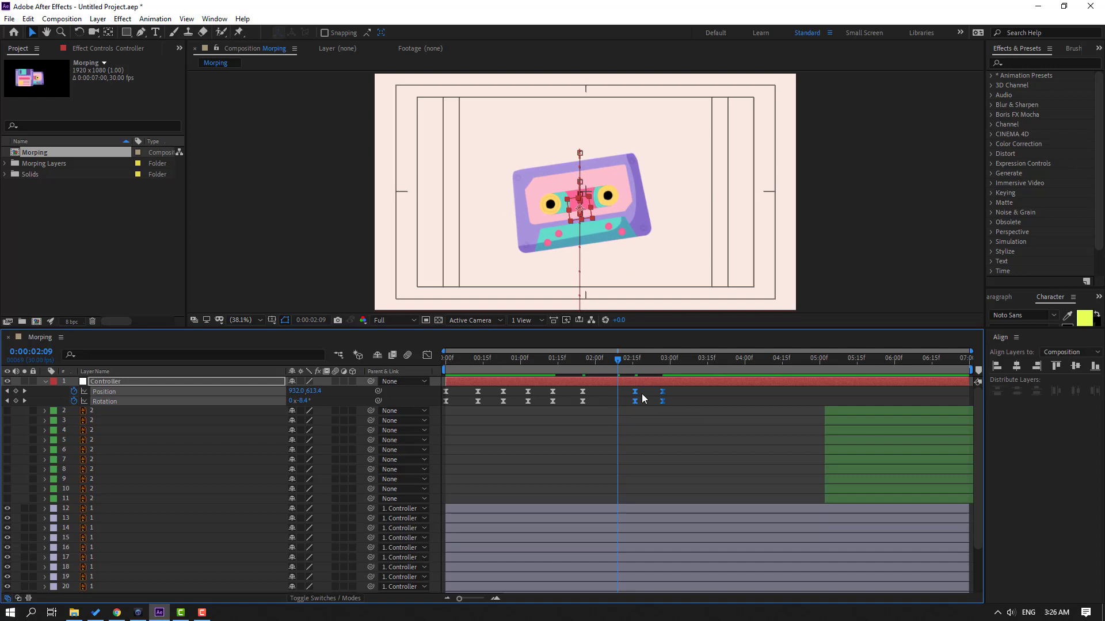
Step: Reshape the Position speed graph between 0:00:01:25 and 0:00:02:16 to peak early and ease slowly into the second keyframe
click(634, 391)
shift+click(582, 391)
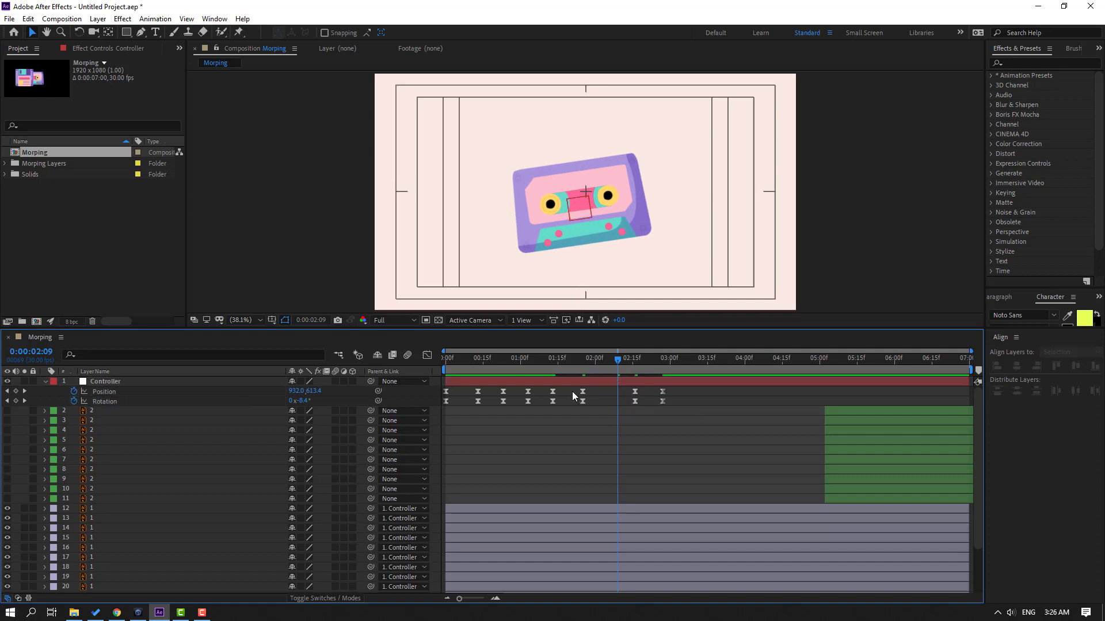
click(427, 355)
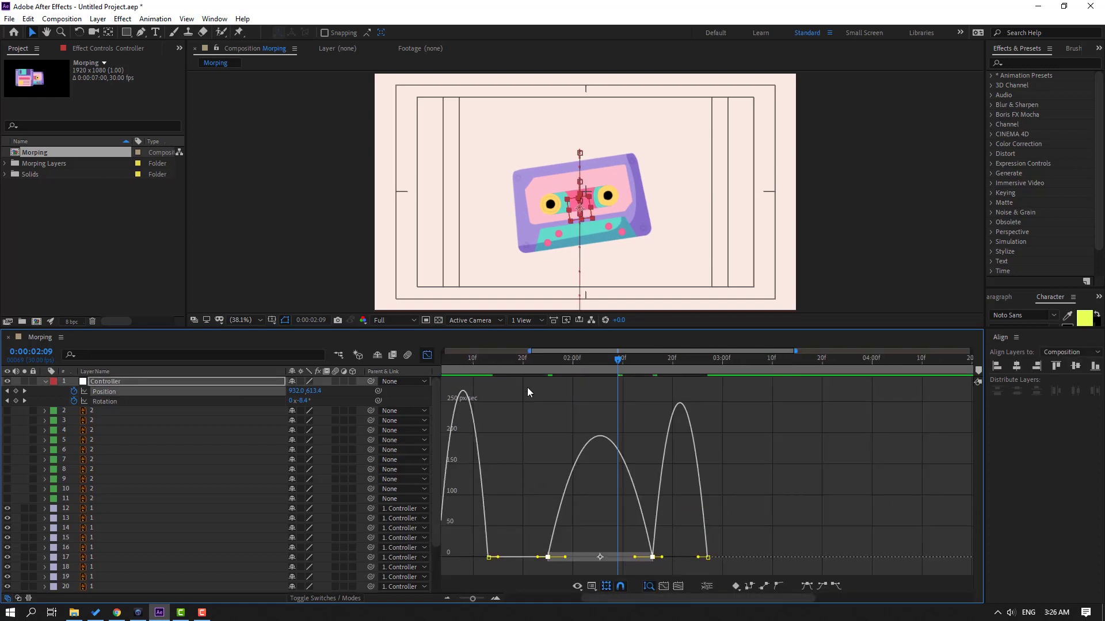
click(498, 361)
mouse_move(553, 372)
mouse_down()
mouse_move(575, 372)
mouse_move(558, 372)
mouse_up()
mouse_move(610, 544)
mouse_down()
mouse_move(643, 567)
mouse_move(602, 562)
mouse_up()
Step: Begin the work area at 0:00:01:17 and preview the reshaped dip movement
key(semicolon)
click(542, 361)
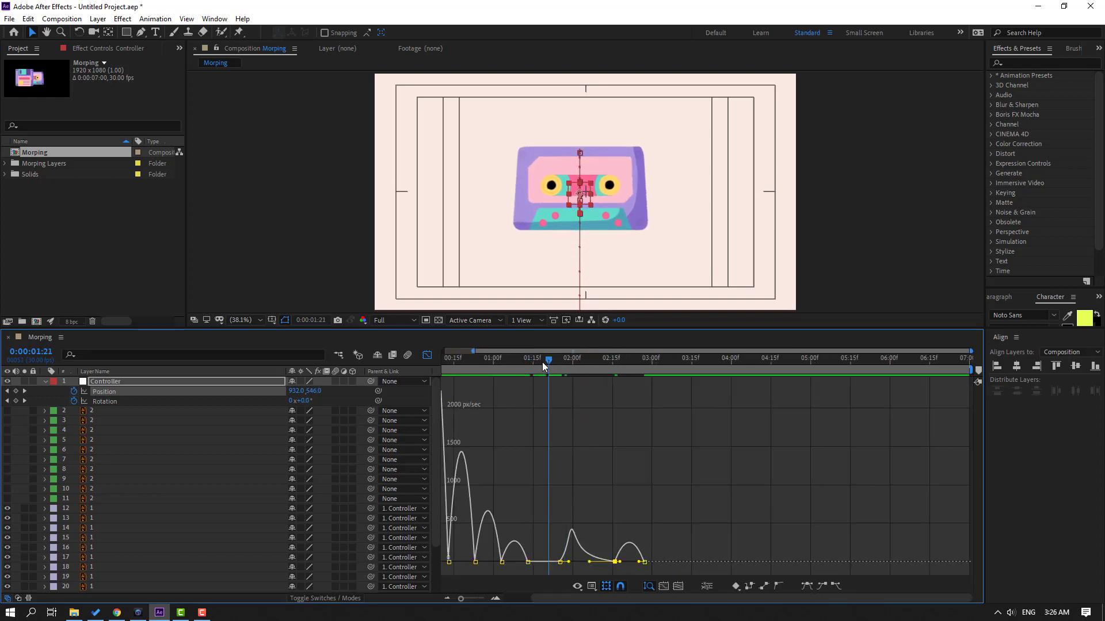
key(space)
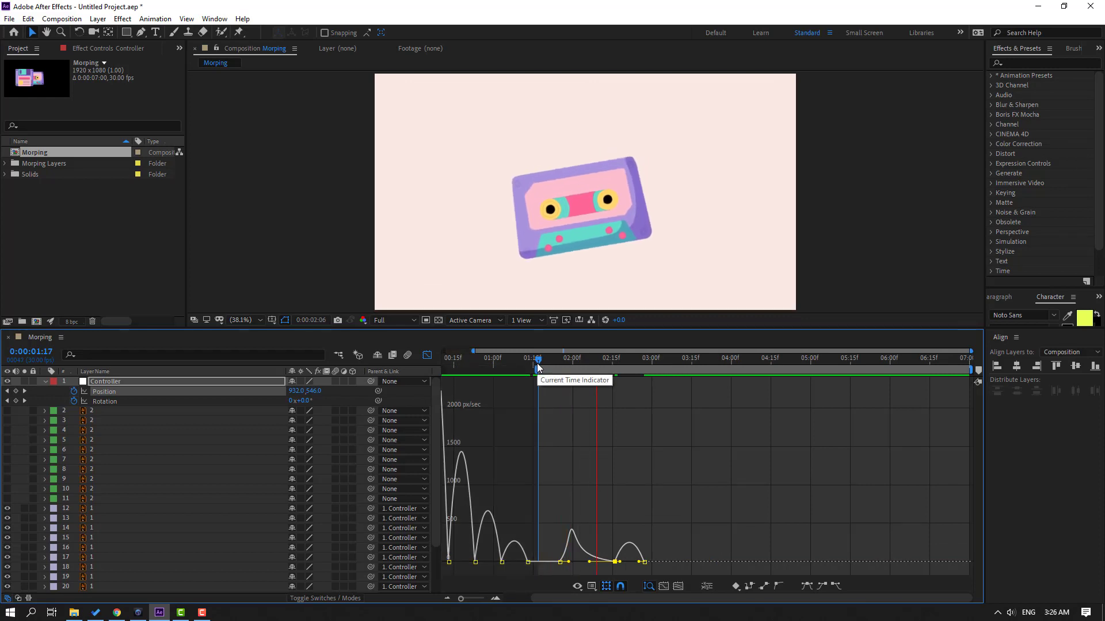
key(space)
key(equal)
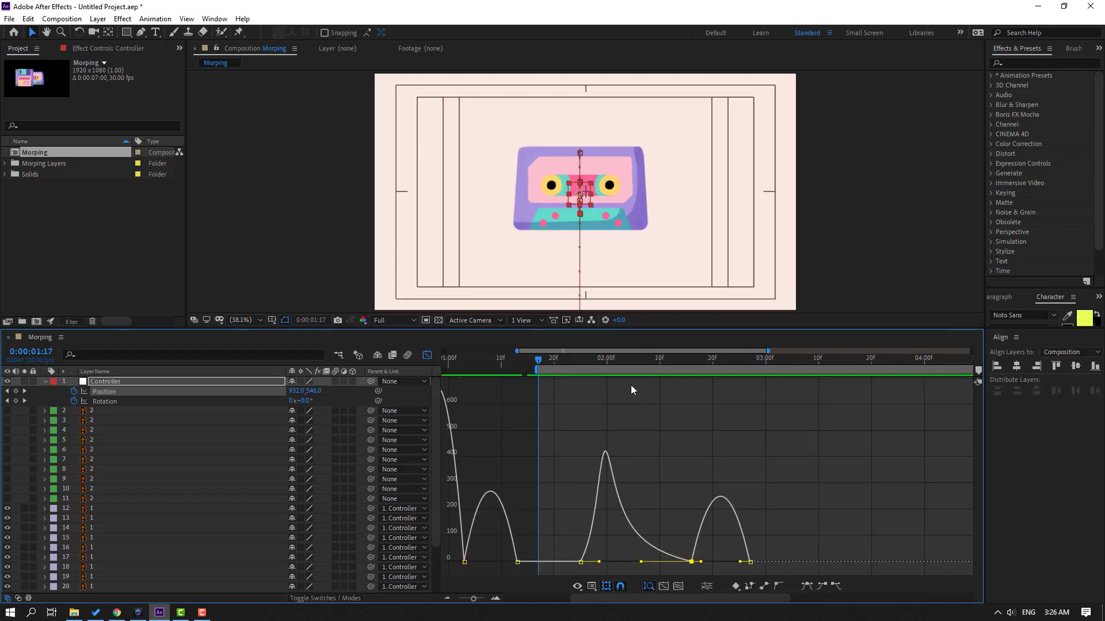
key(space)
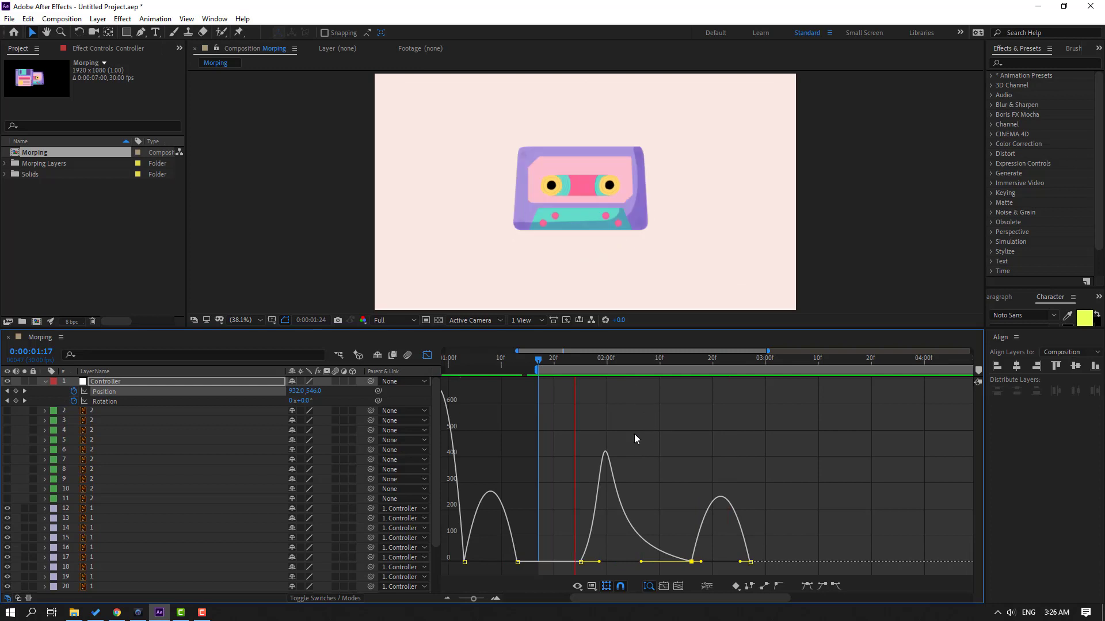
key(space)
Step: Lengthen the incoming influence of the Rotation keyframe at 0:00:02:16 for a slow ease into the tilt, and preview it
click(107, 402)
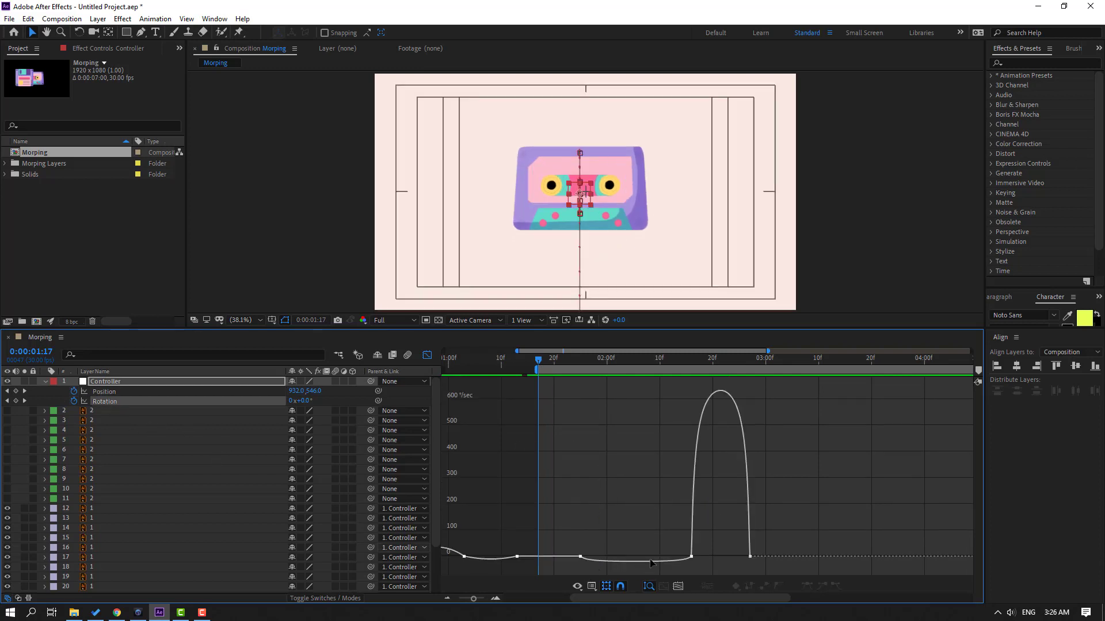
double_click(680, 559)
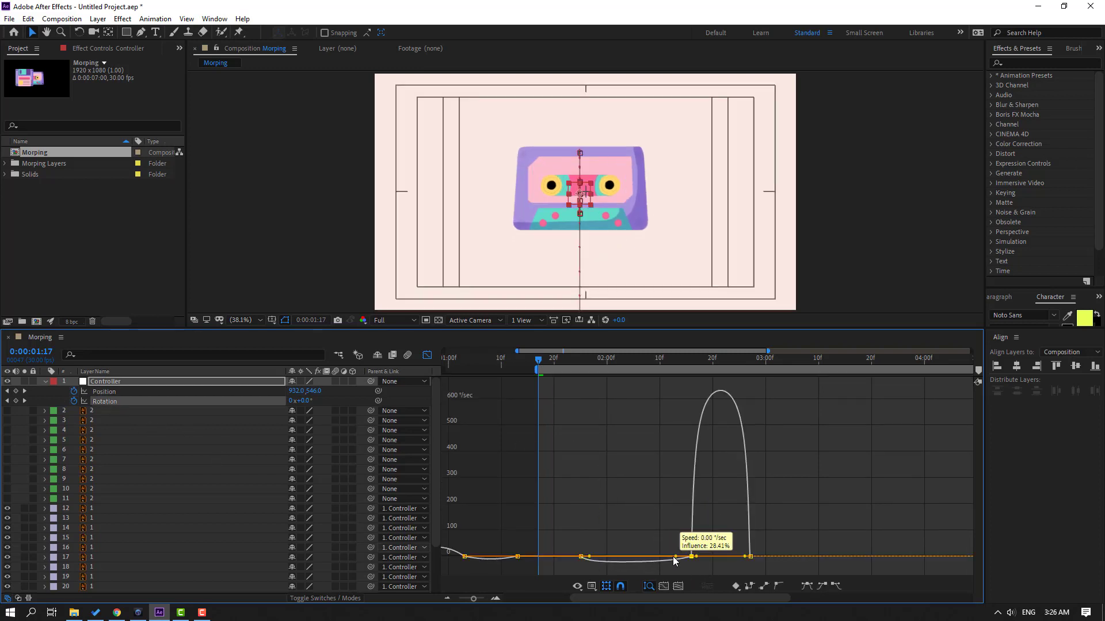
drag(664, 561, 651, 559)
key(space)
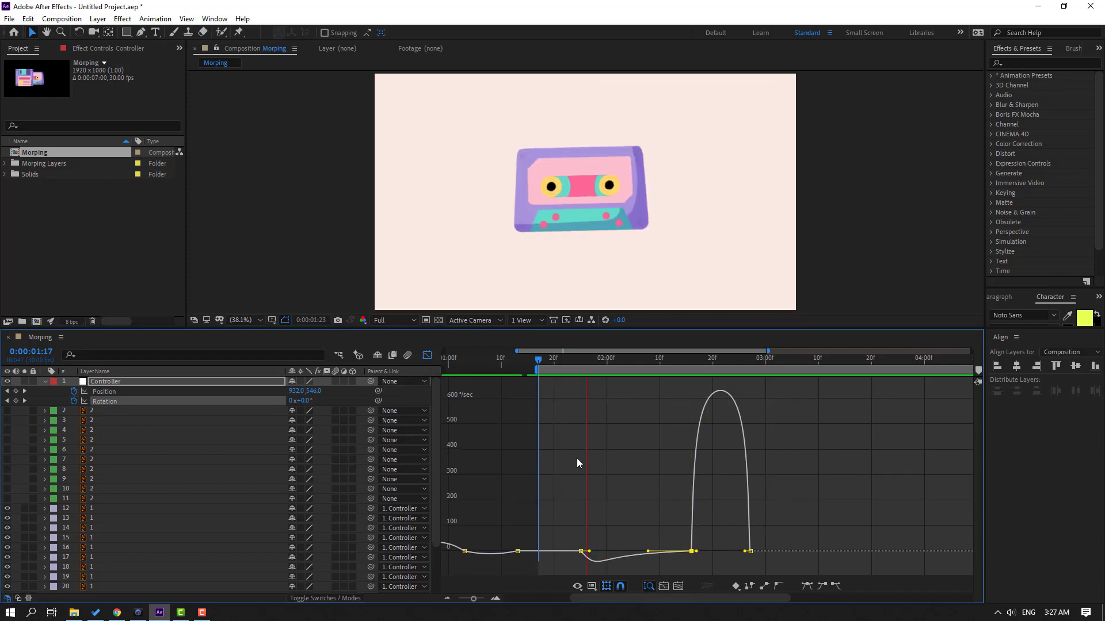
key(space)
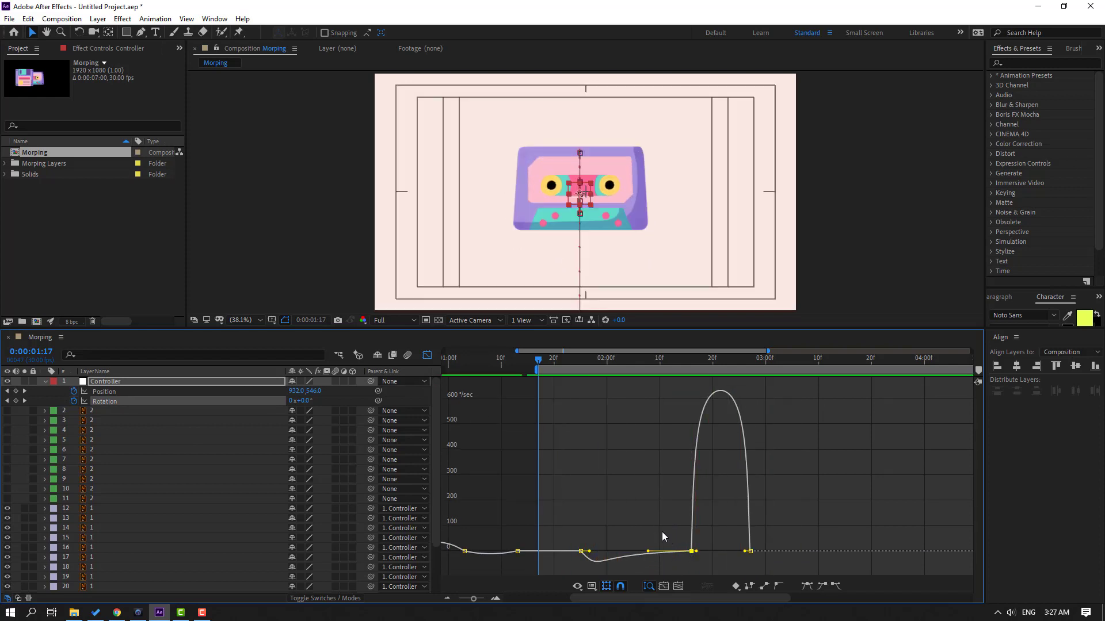
Step: Extend the last Rotation keyframe's incoming influence so the flip's speed peaks early and slows gradually, then preview it
drag(718, 561, 719, 561)
mouse_move(727, 537)
mouse_down()
mouse_move(773, 559)
mouse_move(728, 551)
mouse_up()
key(space)
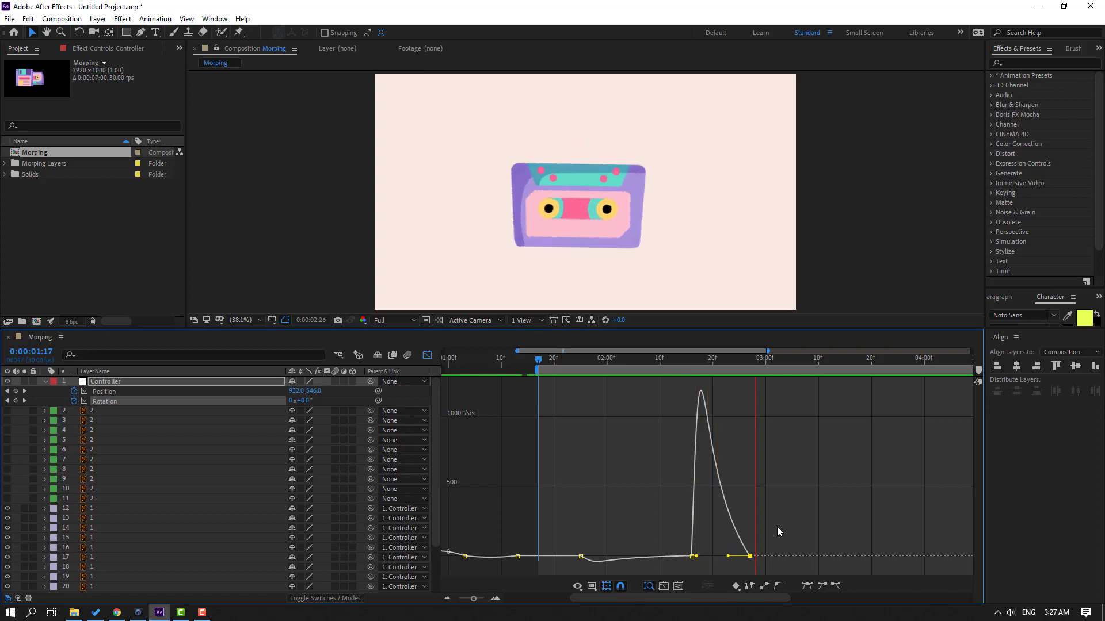
key(space)
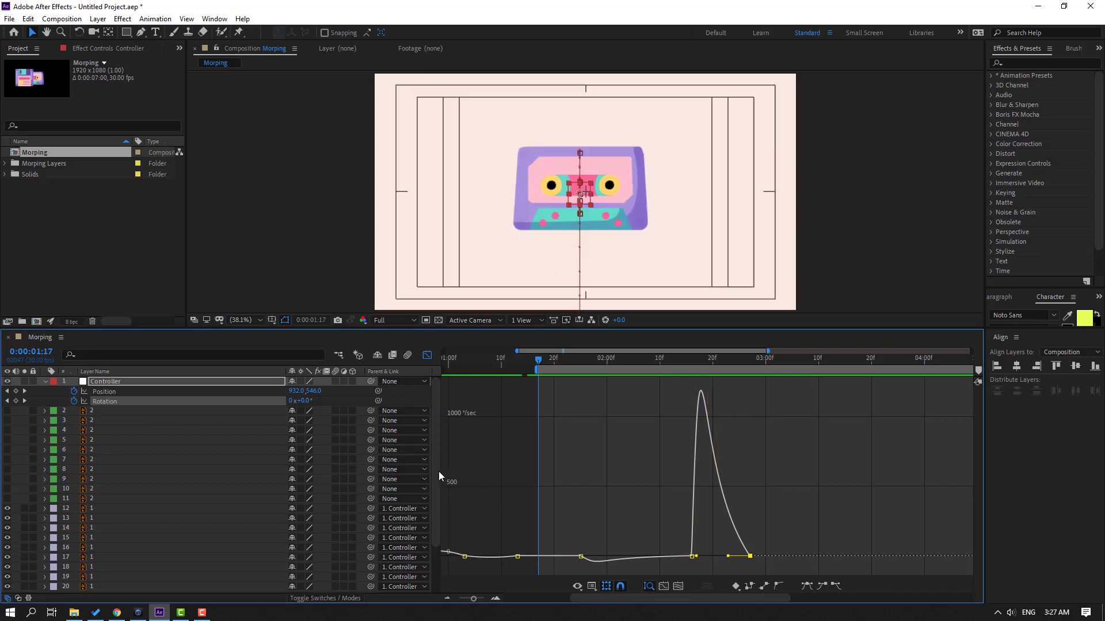
Step: Reshape the last segment of the Position speed graph into a sharper, earlier peak and preview the flip repeatedly
click(104, 391)
mouse_move(719, 544)
mouse_down()
mouse_move(769, 559)
mouse_move(780, 574)
mouse_move(707, 562)
mouse_up()
key(space)
key(space)
key(space)
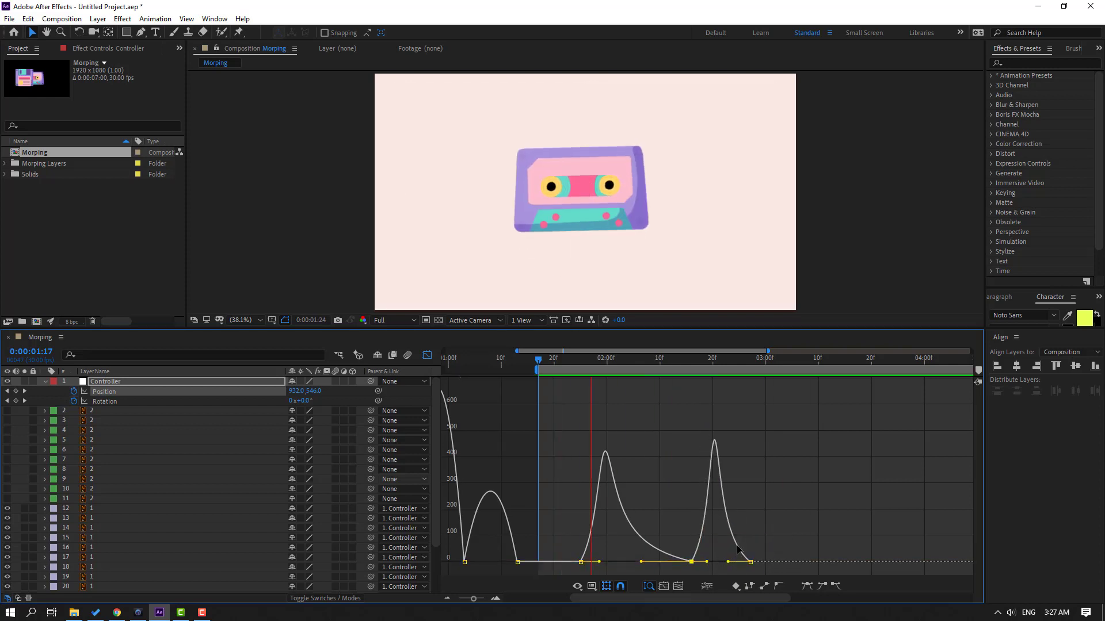
key(space)
key(space)
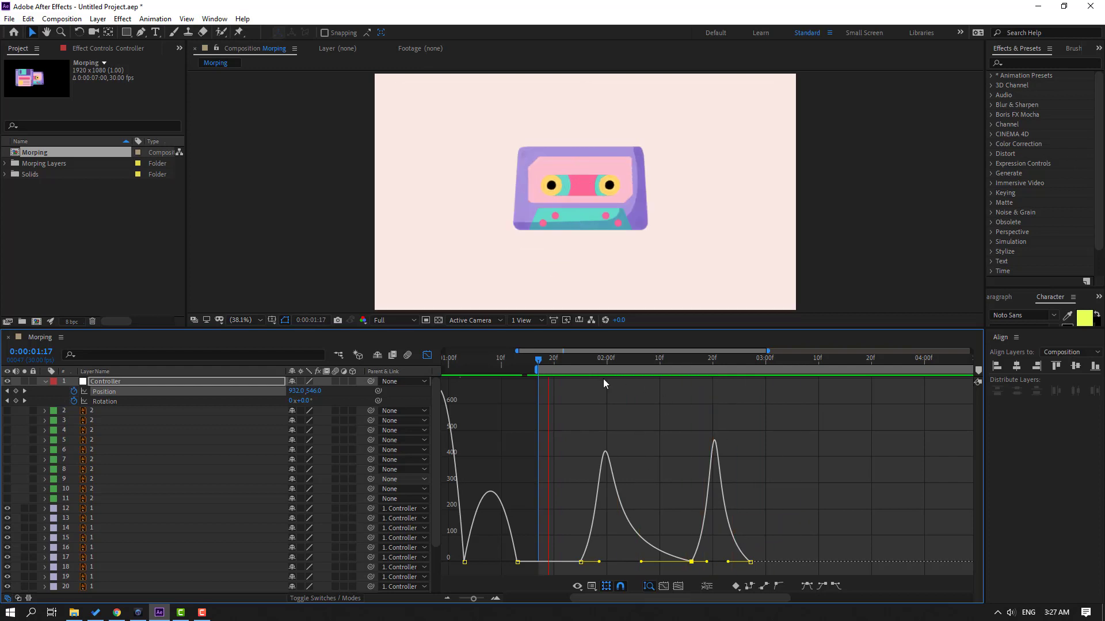
Step: Add a Controller Position keyframe at 0:00:02:21 with the Y value lowered to 633.7 so the cassette dips mid-flip
key(space)
click(427, 356)
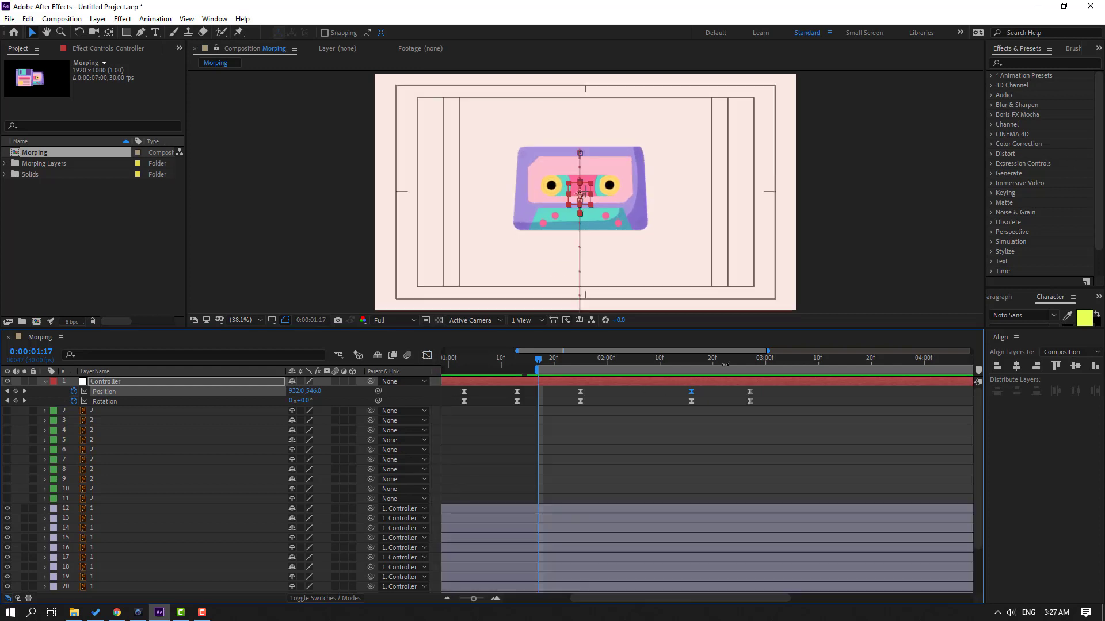
drag(684, 360, 717, 360)
click(471, 409)
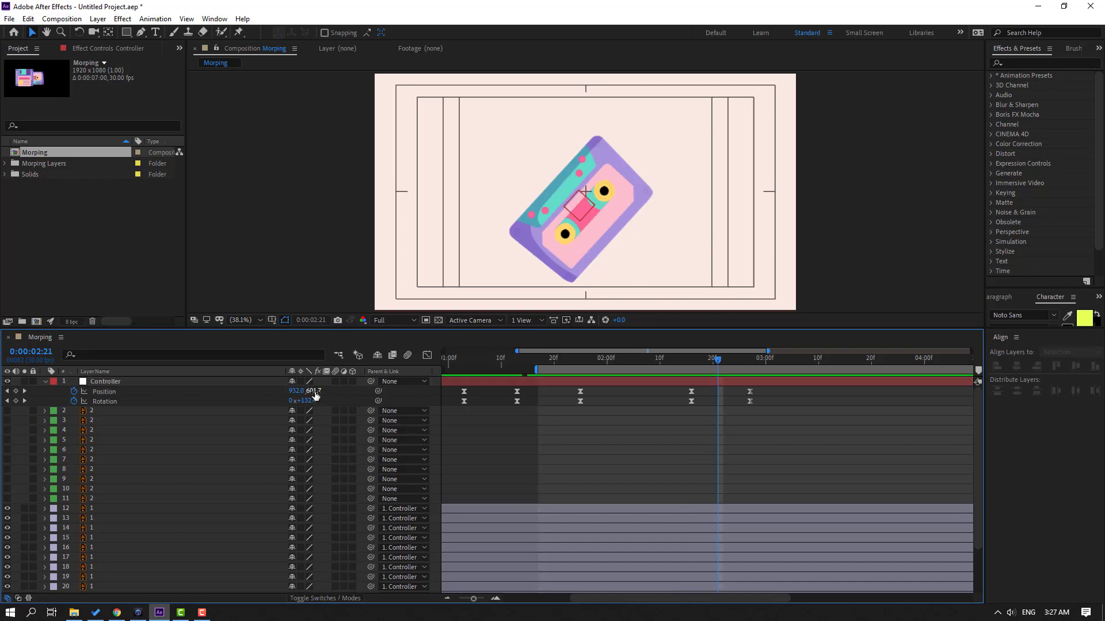
drag(316, 395, 333, 395)
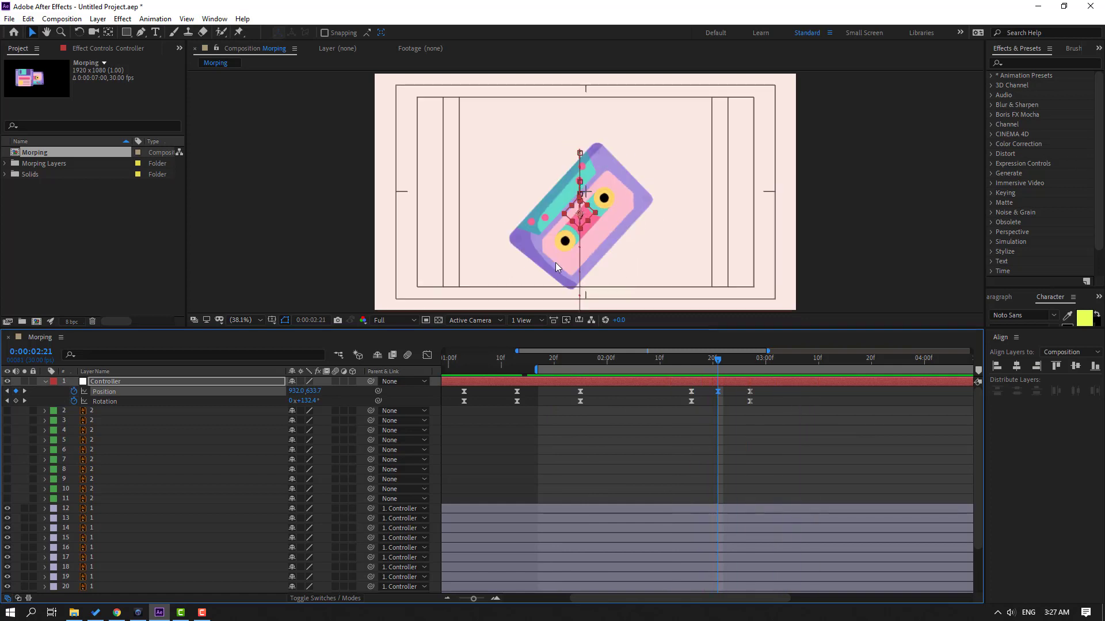
key(comma)
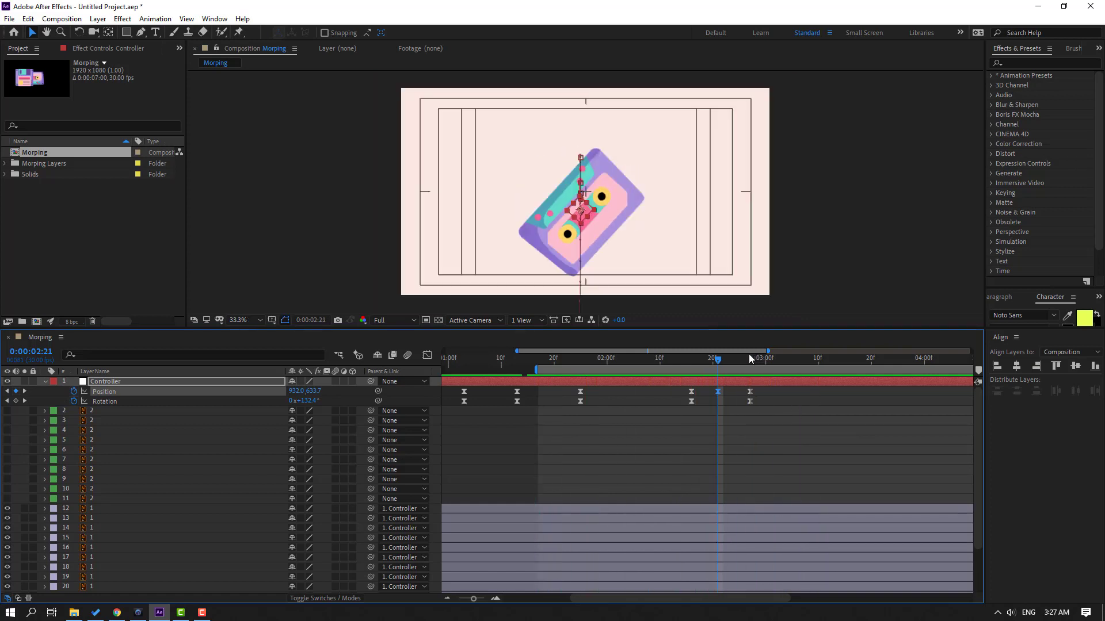
Step: Adjust the Controller's Rotation after the flip at 0:00:02:27 and add a following keyframe at 174°
click(749, 358)
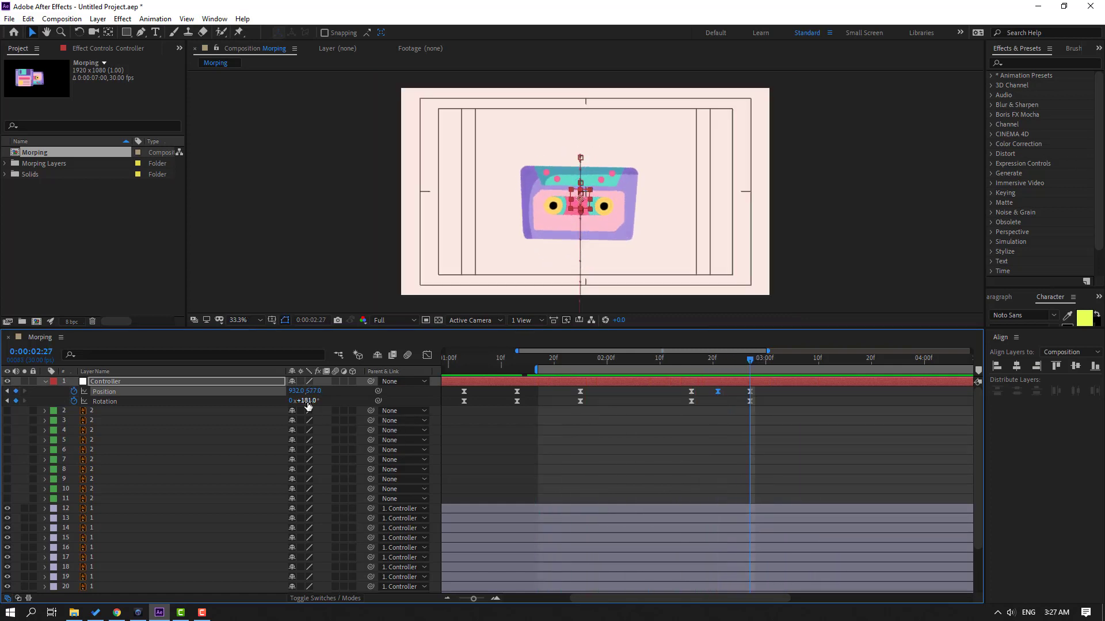
drag(307, 405, 295, 401)
click(786, 369)
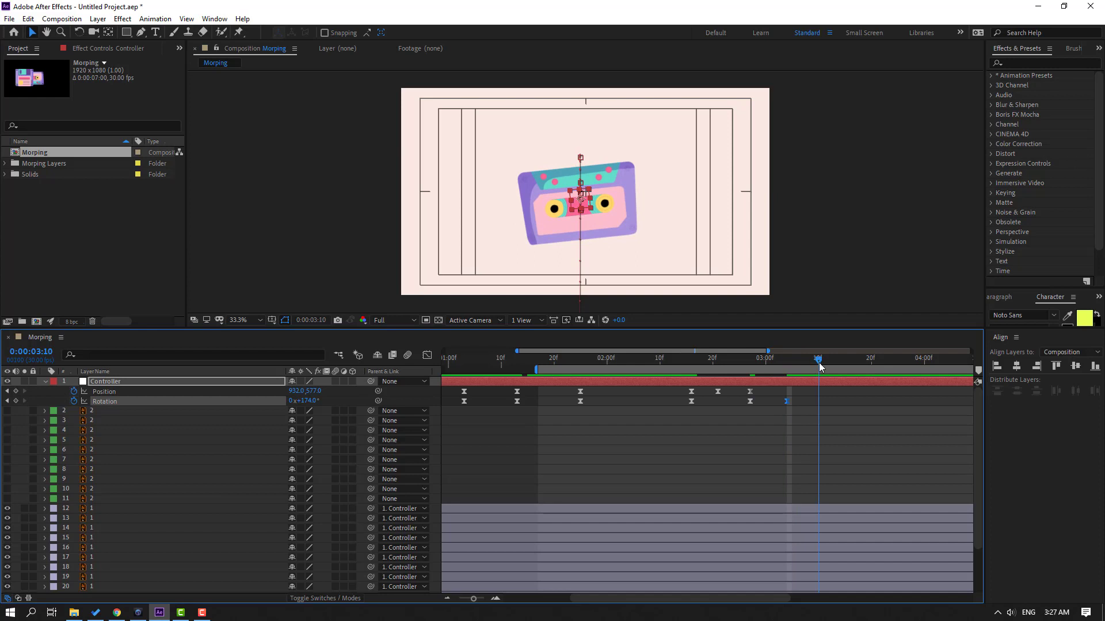
Step: Set the Controller's Rotation to 180° at 0:00:03:10 to settle the flip, and preview the animation
drag(823, 366, 817, 366)
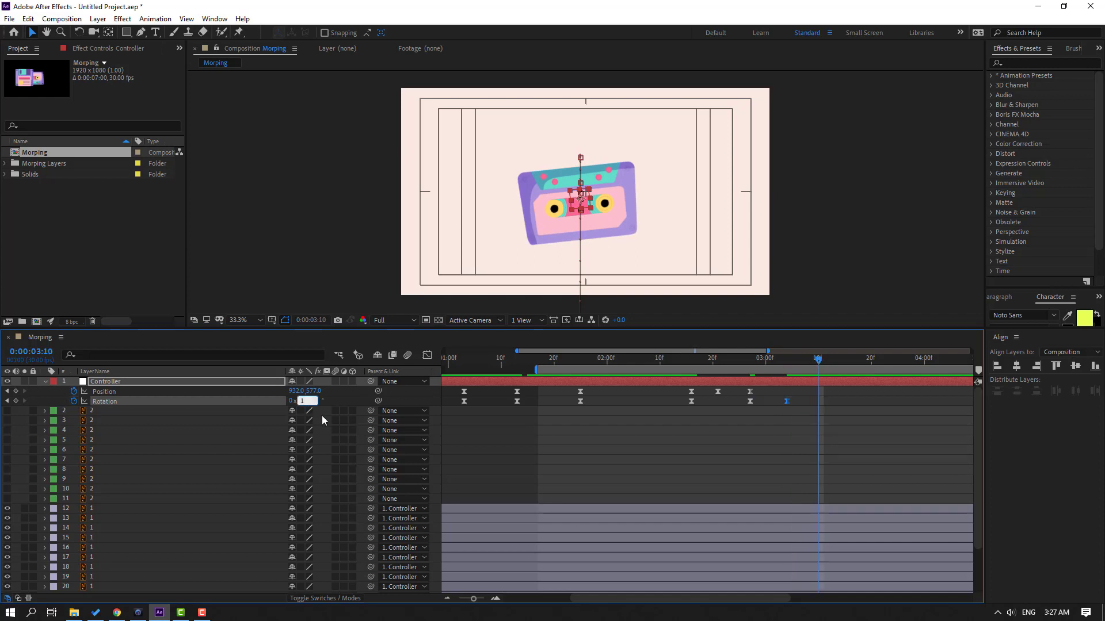
key(Return)
key(space)
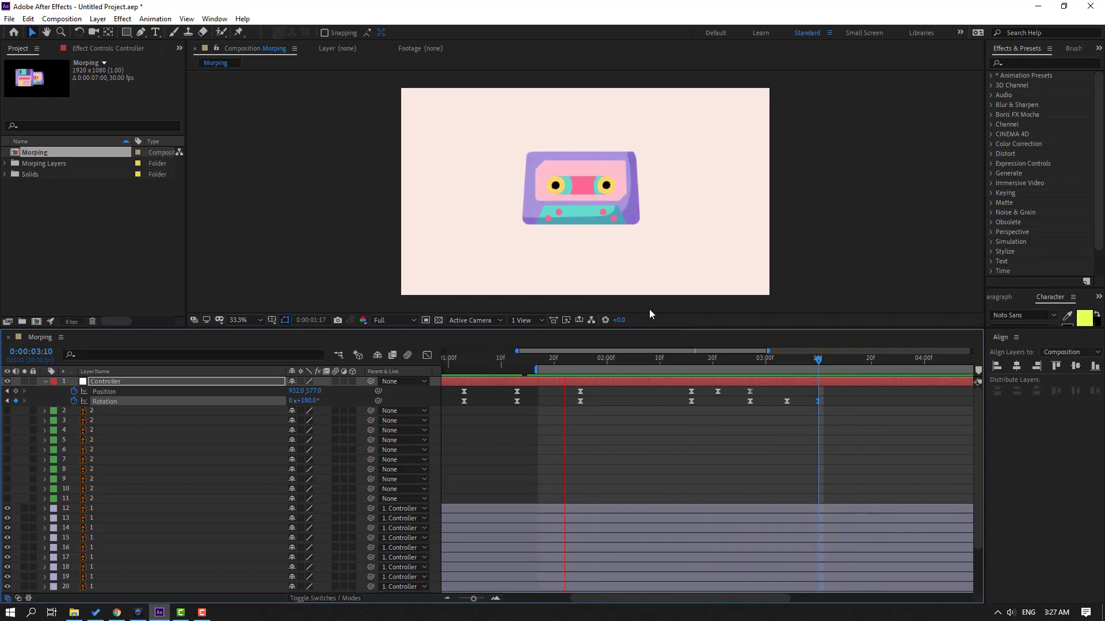
scroll(397, 281, down, 4)
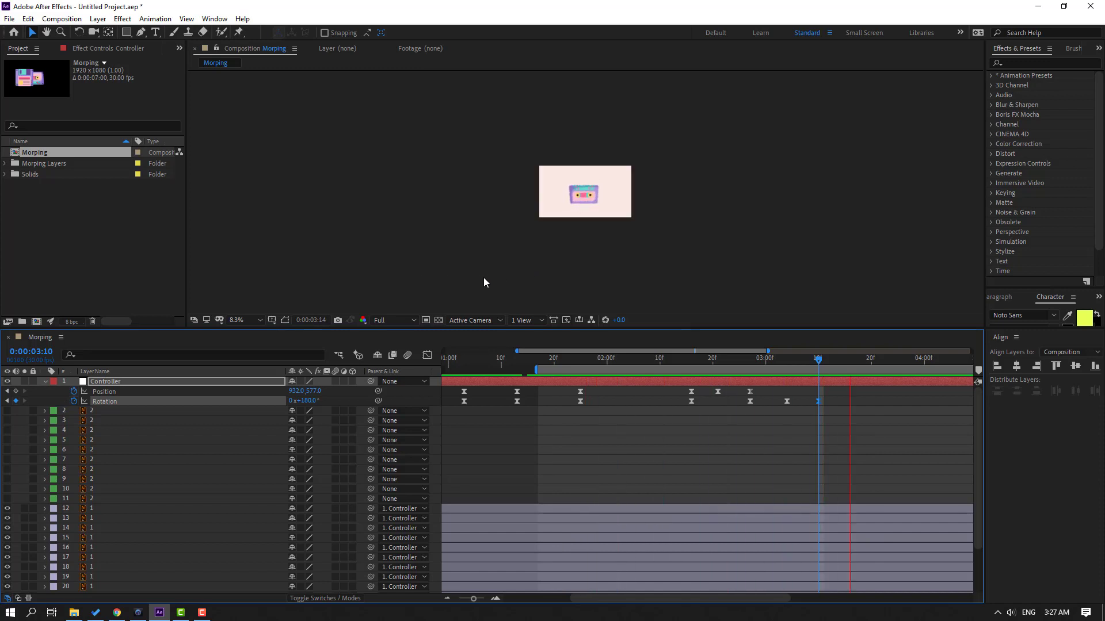
Step: Extend the work area back to the start of the composition at 0:00:00:00
key(semicolon)
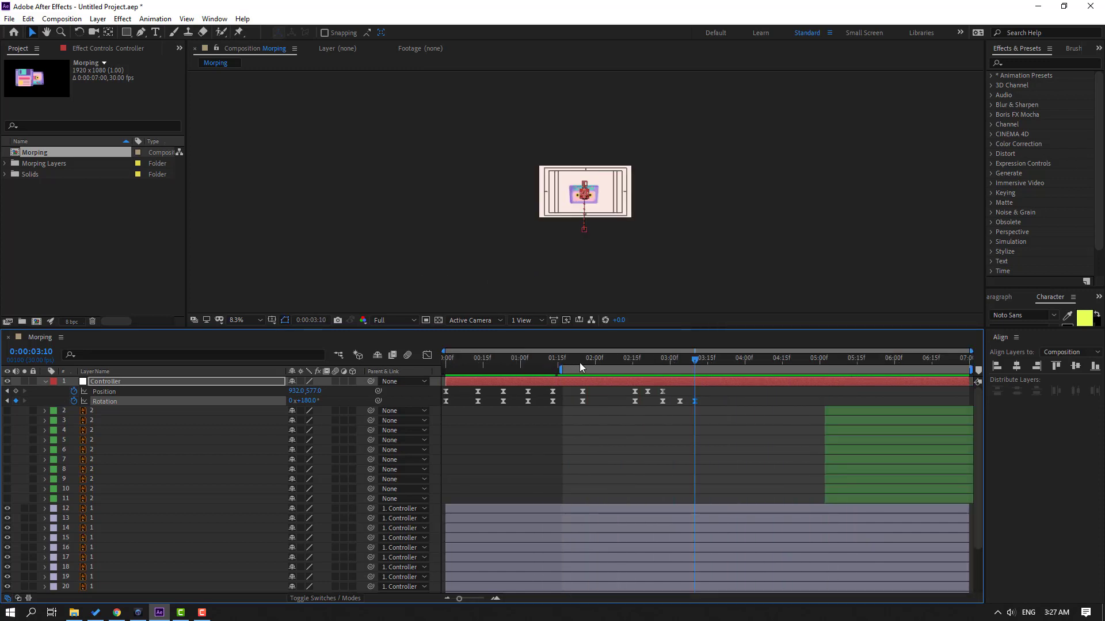
drag(580, 363, 490, 357)
scroll(584, 222, up, 4)
click(241, 320)
click(260, 345)
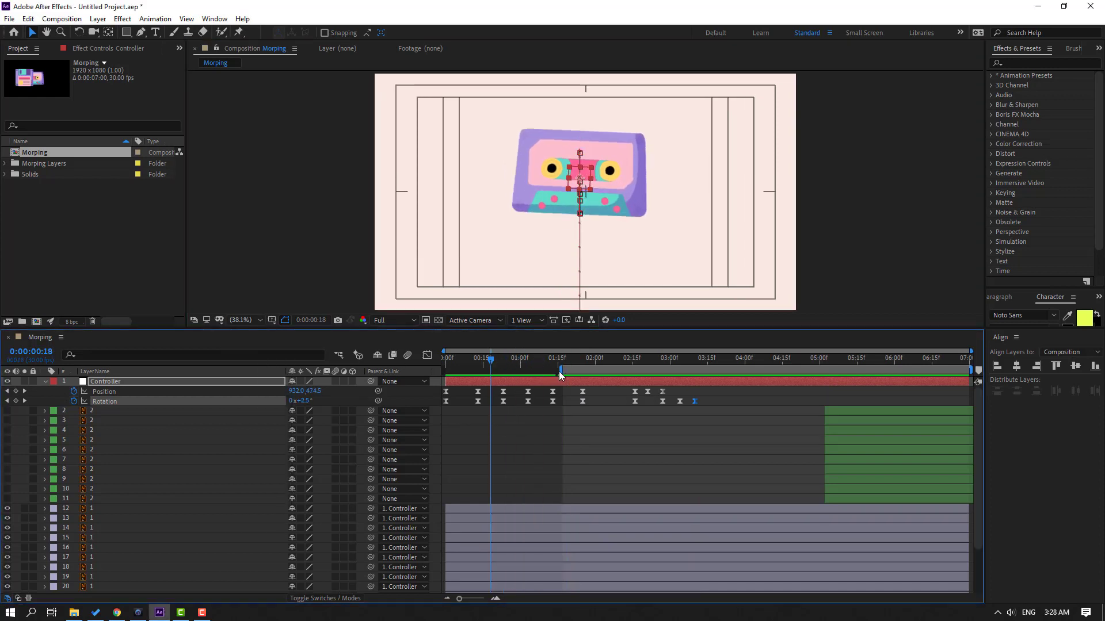
drag(558, 371, 442, 359)
Step: Open Animation Composer 3 and expand the Transitions - 2D Layer folder in its Starter Presets
scroll(144, 477, down, 3)
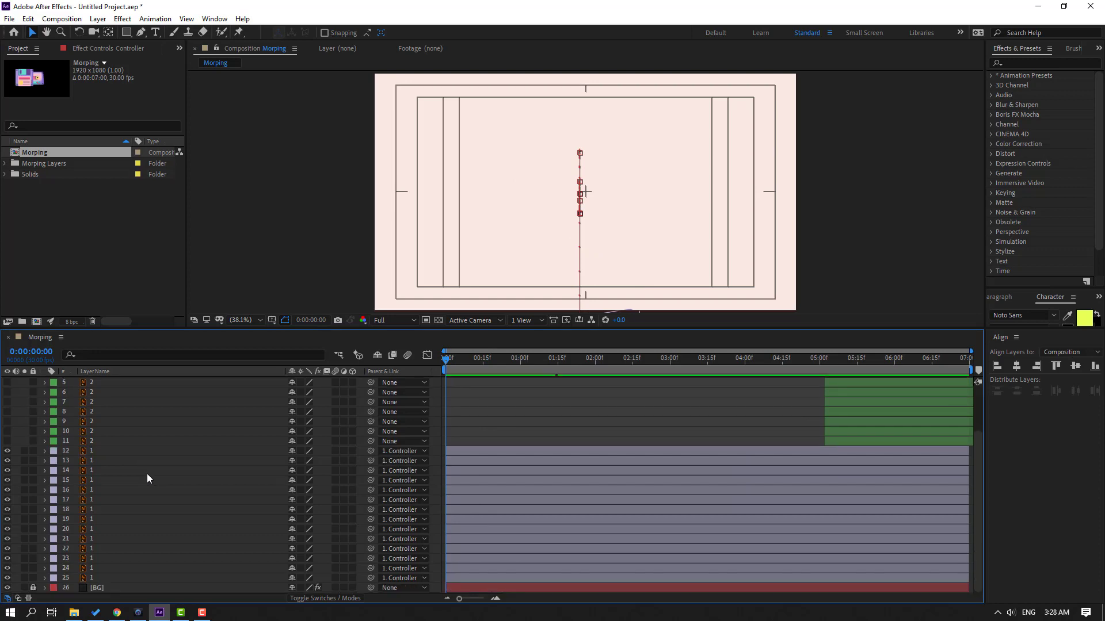
click(458, 450)
key(comma)
key(comma)
key(comma)
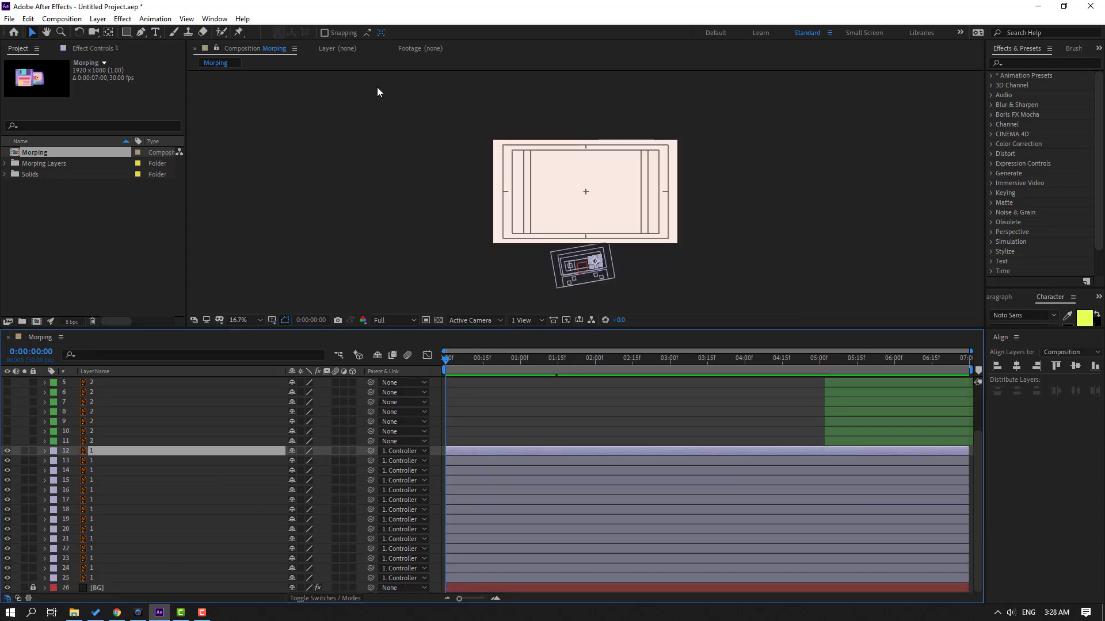
click(214, 19)
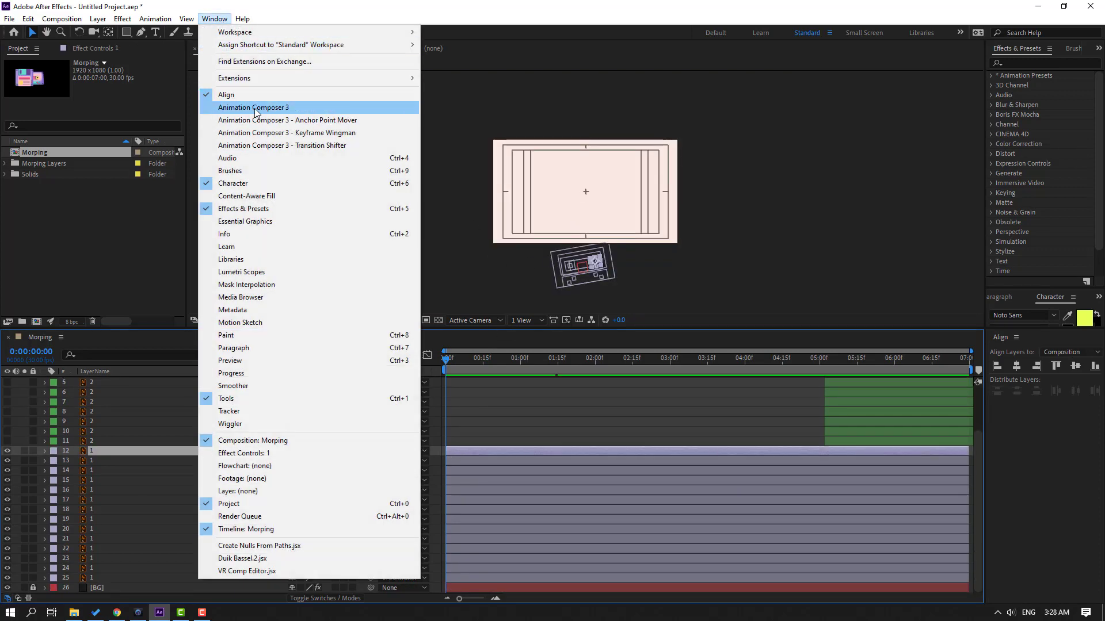
click(301, 108)
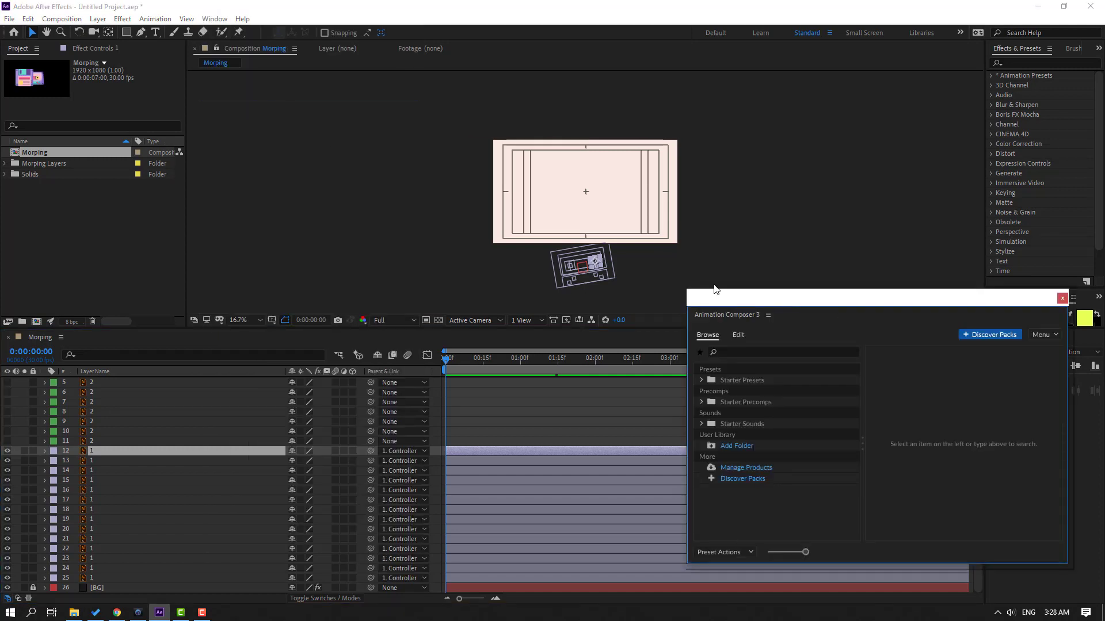
drag(715, 289, 586, 268)
click(572, 359)
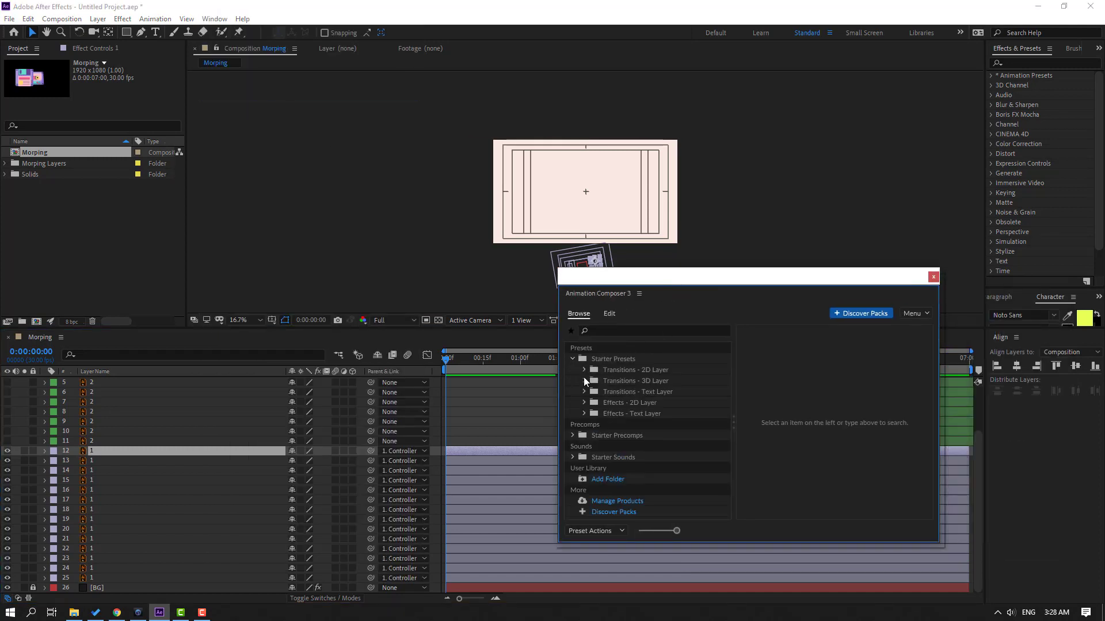
click(585, 371)
scroll(622, 448, down, 1)
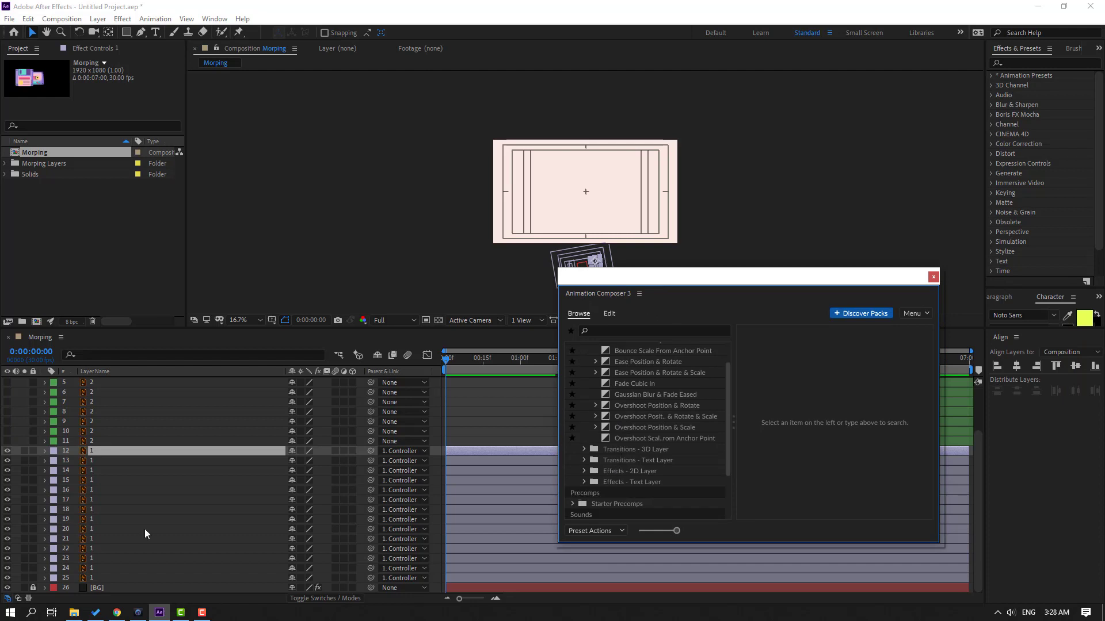
Step: Apply the Overshoot Scale From Anchor Point preset as an In animation to all cassette layers, 12 to 25, and preview it
shift+click(88, 579)
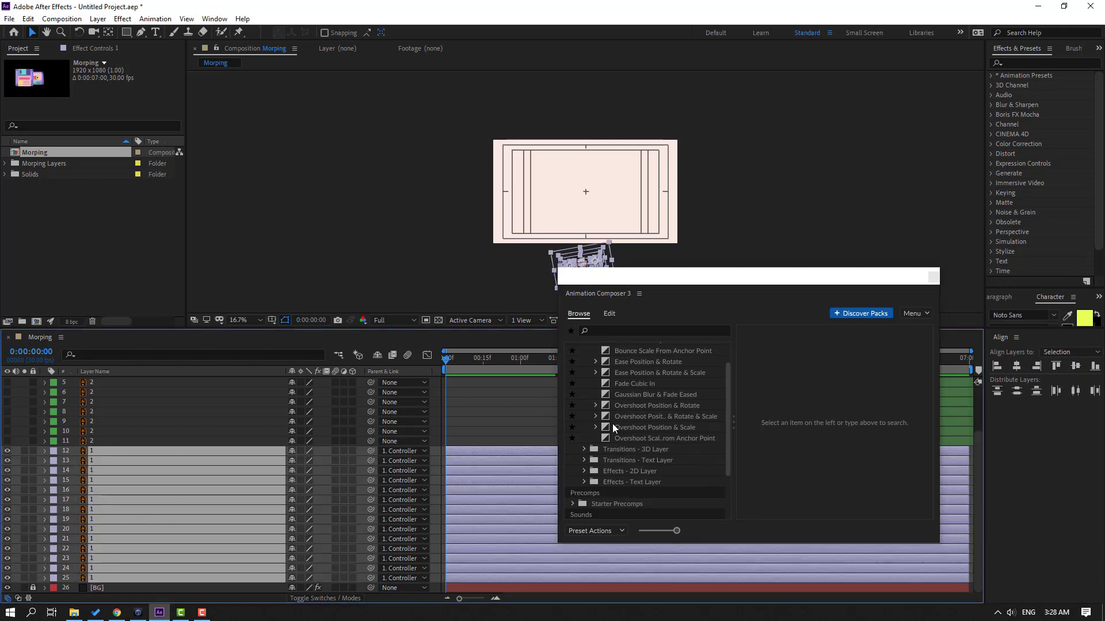
click(662, 441)
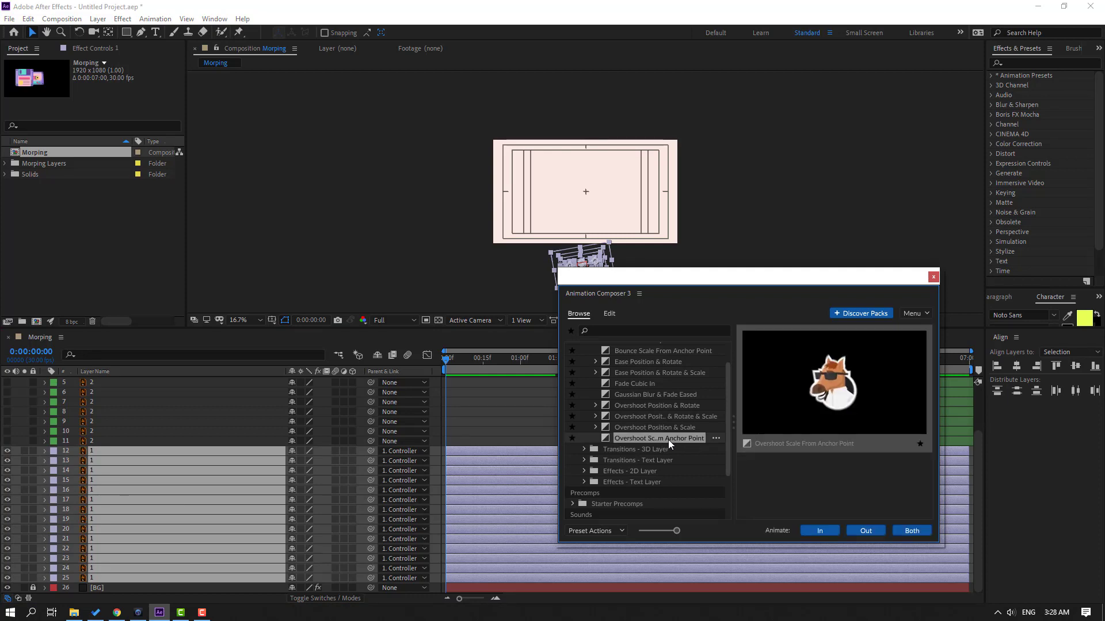
click(823, 534)
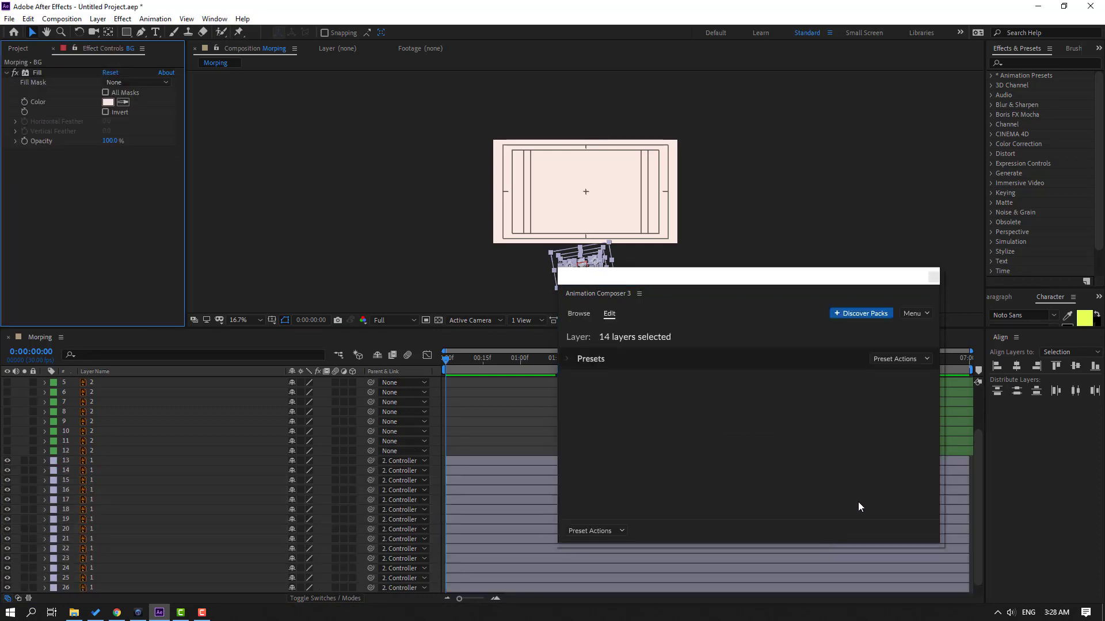
click(934, 275)
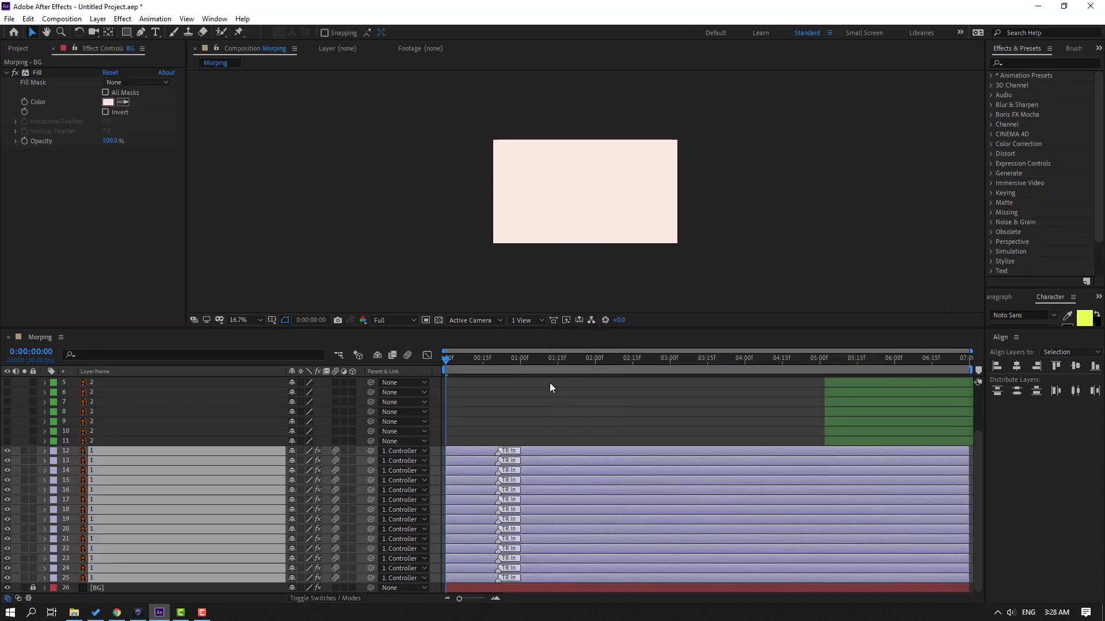
key(space)
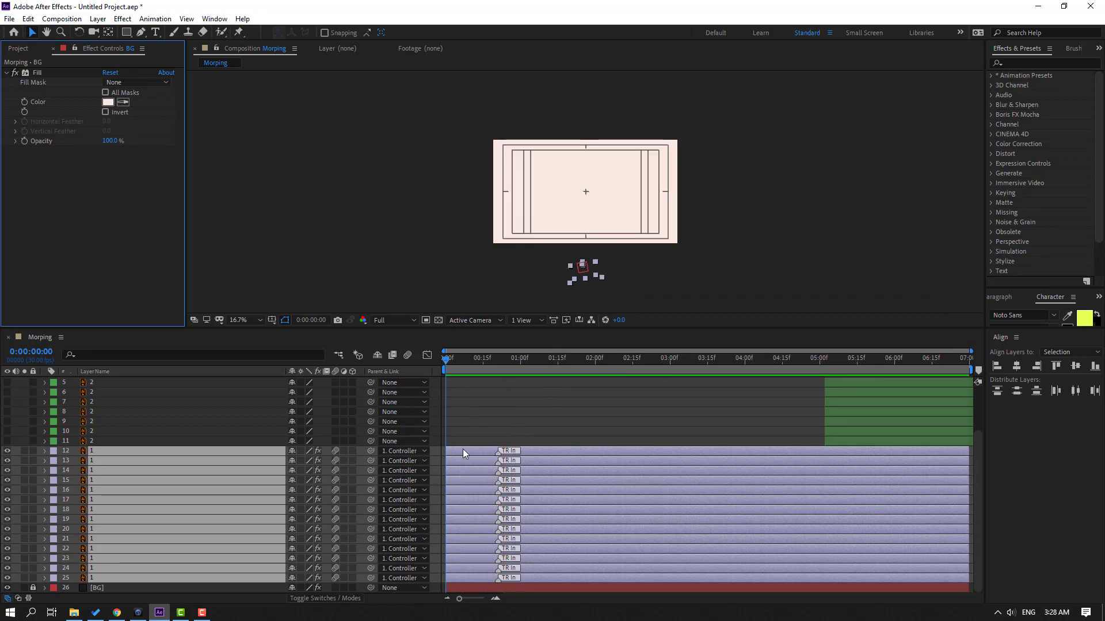
Step: Shift all the cassette layers slightly later in the timeline and preview the scale-in
drag(462, 451, 482, 448)
key(space)
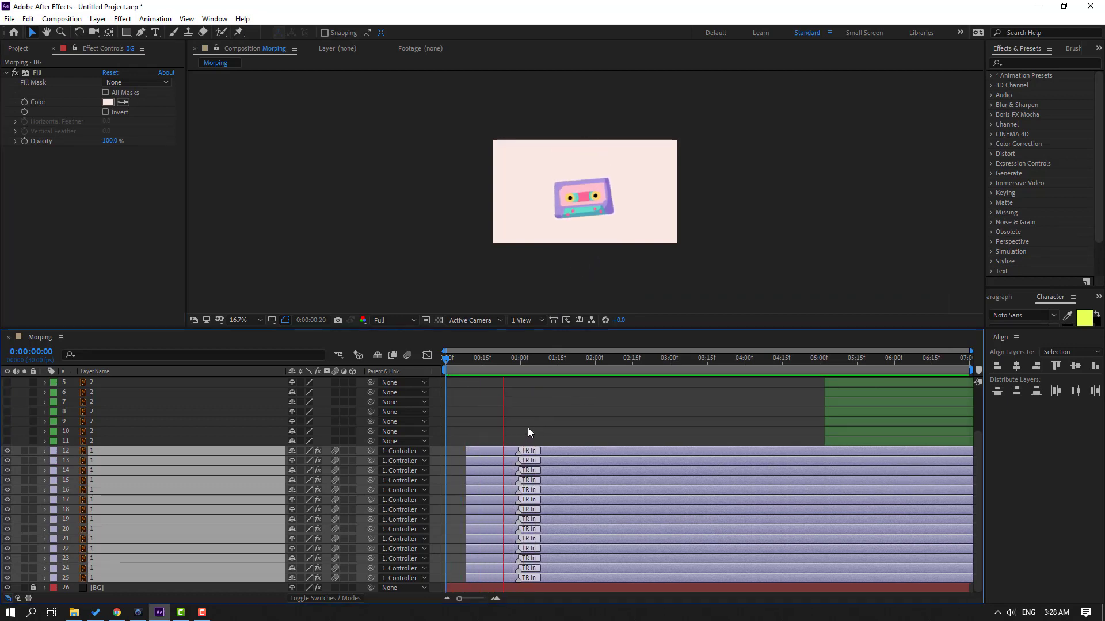
key(space)
Step: Stagger the start times of individual cassette layers, including layers 12, 15, 17, 20, 22 and 24, and preview the result
click(506, 439)
click(505, 450)
click(505, 432)
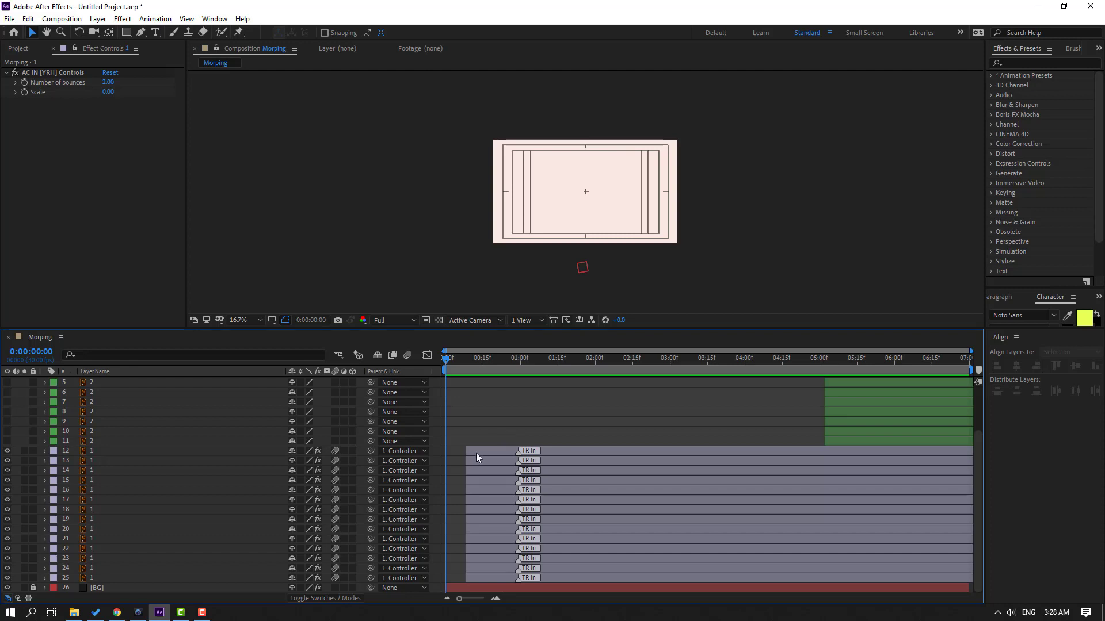
drag(476, 454, 516, 565)
key(F2)
click(494, 549)
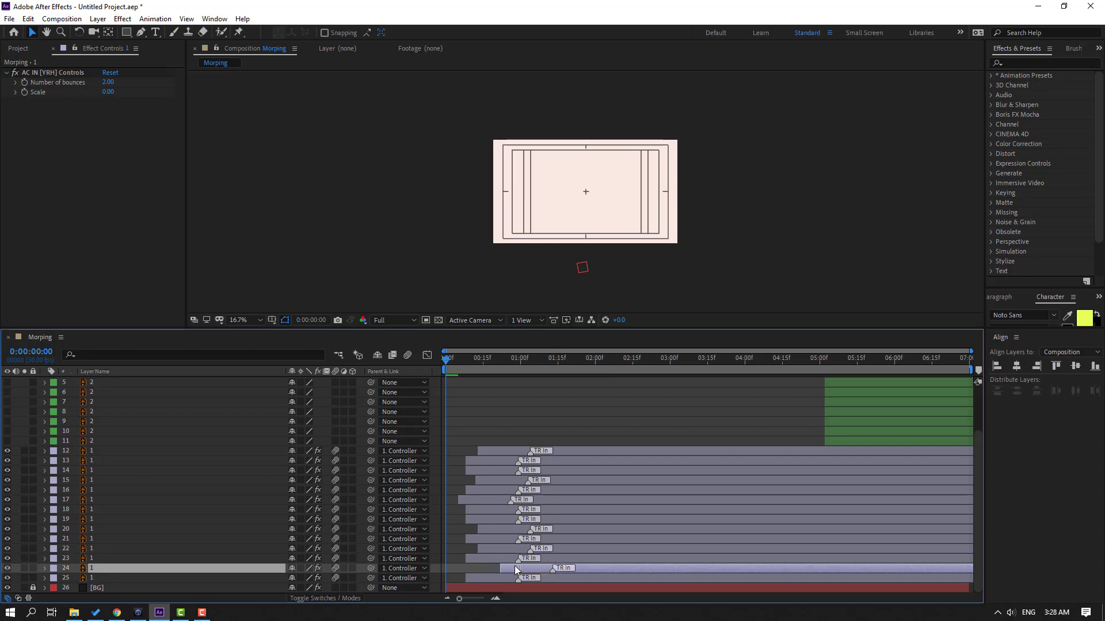
key(space)
click(233, 320)
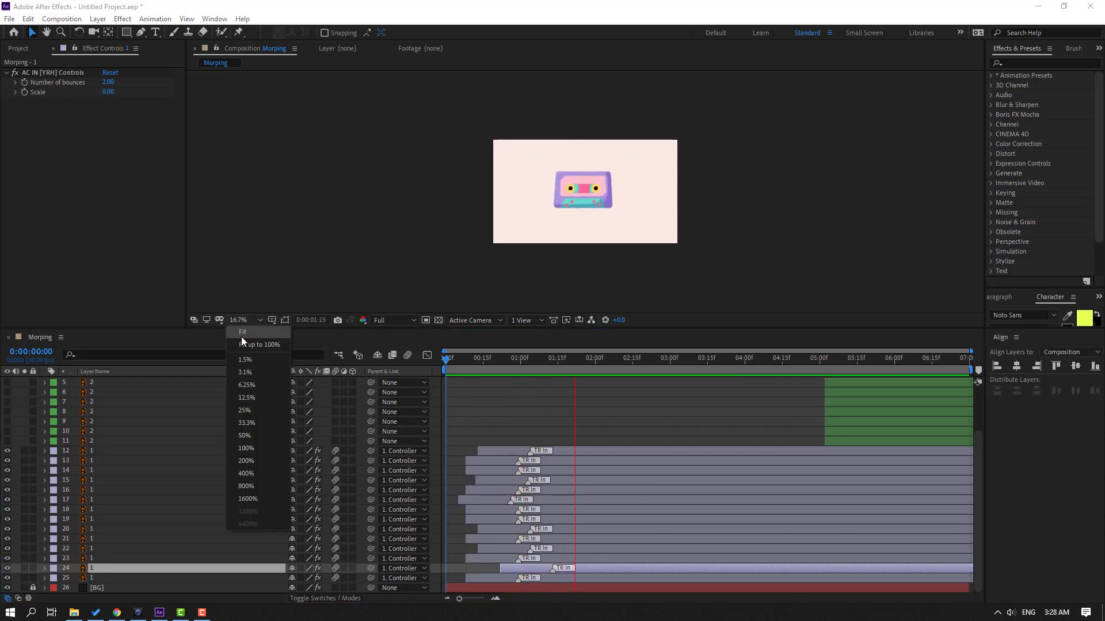
click(242, 357)
key(space)
key(apostrophe)
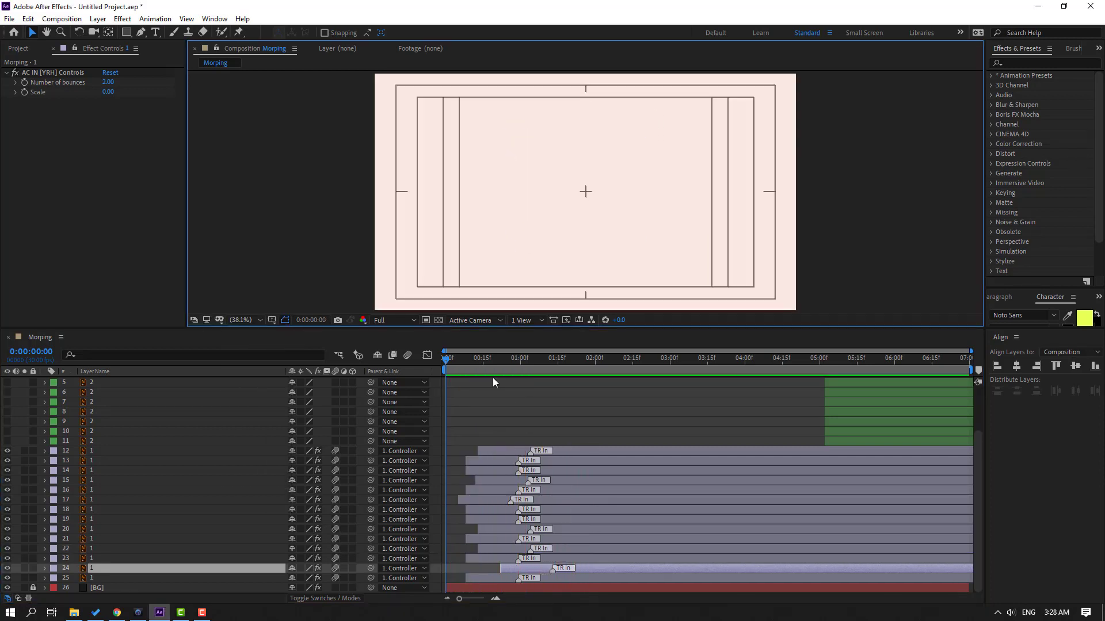
Step: At 0:00:00:17, move the TR In markers of several cassette layers later to lengthen their scale-in transitions
mouse_move(489, 359)
mouse_down()
mouse_move(476, 360)
mouse_move(505, 361)
mouse_move(467, 363)
mouse_move(488, 361)
mouse_up()
drag(527, 512, 509, 503)
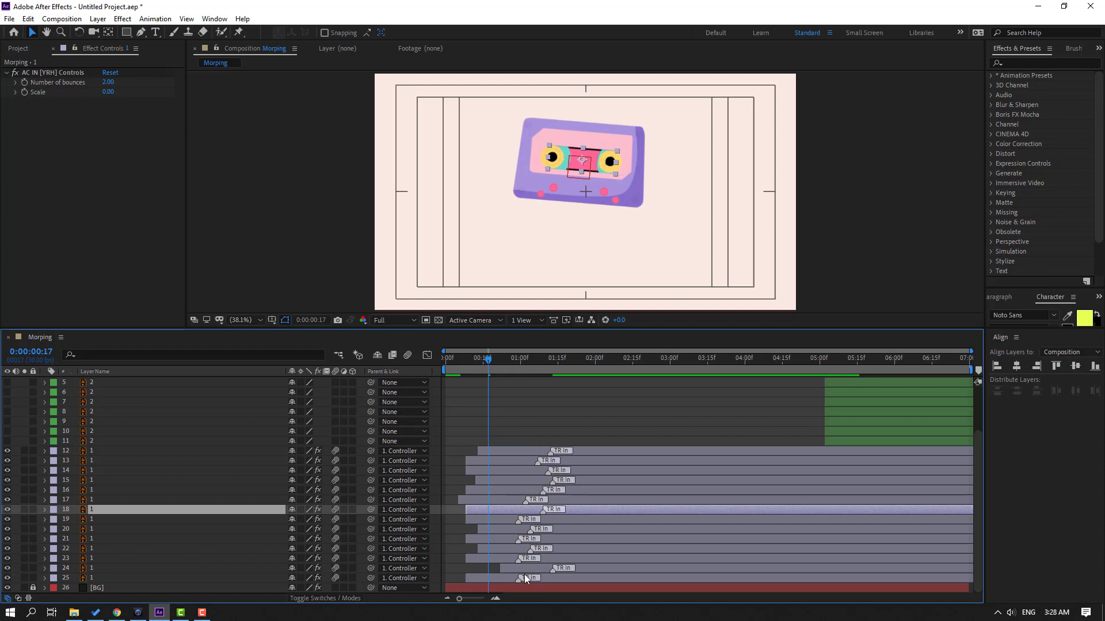
mouse_move(518, 580)
mouse_down()
mouse_move(541, 579)
mouse_move(553, 564)
mouse_up()
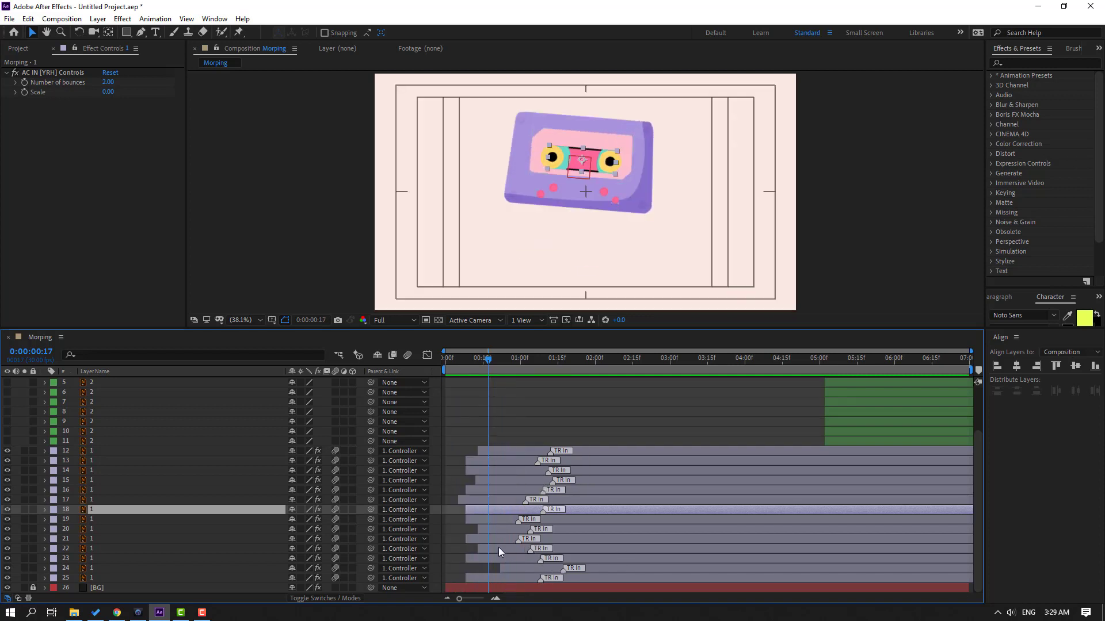
Step: Move cassette layers 13, 16, 20 and 22 later in time for a more staggered entrance, and preview it
mouse_move(498, 547)
mouse_down()
mouse_move(539, 550)
mouse_move(521, 529)
mouse_up()
mouse_move(508, 490)
mouse_down()
mouse_move(532, 495)
mouse_move(544, 462)
mouse_up()
key(space)
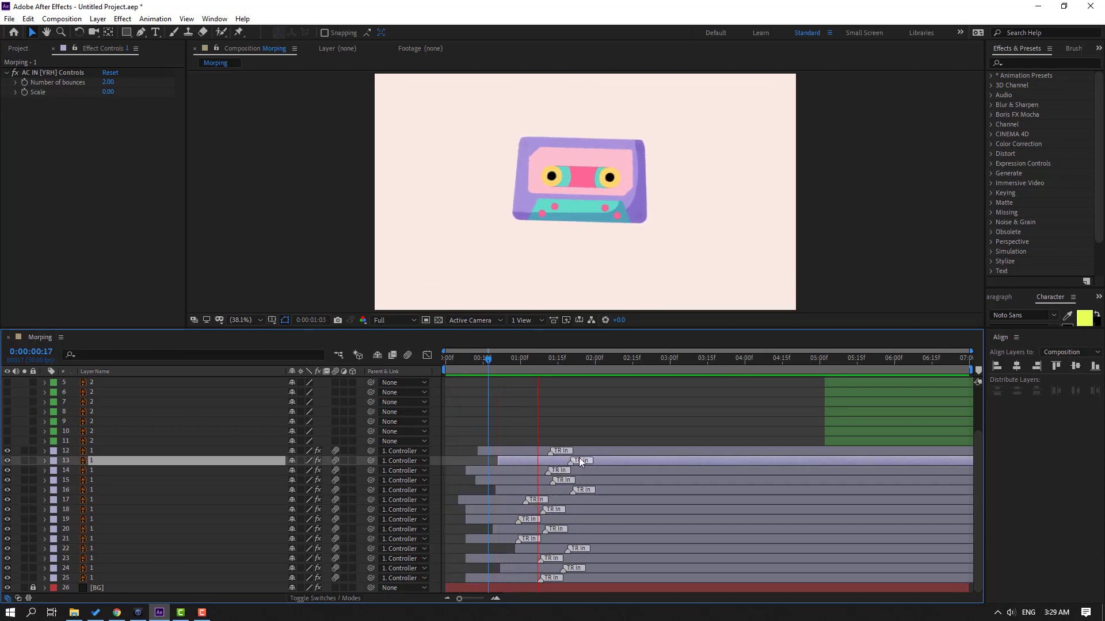
key(space)
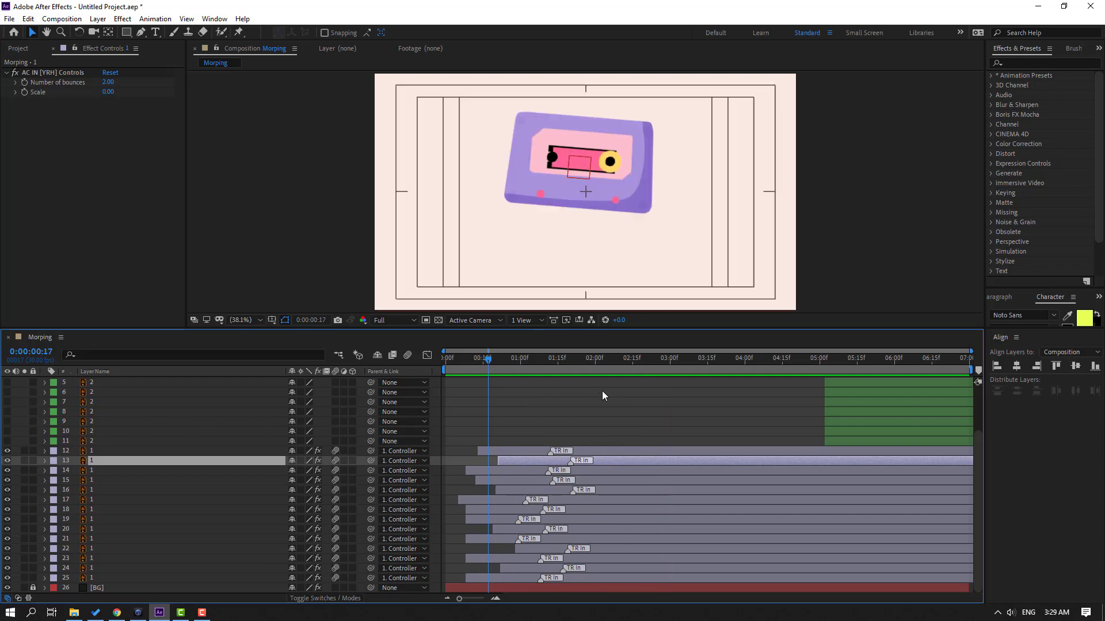
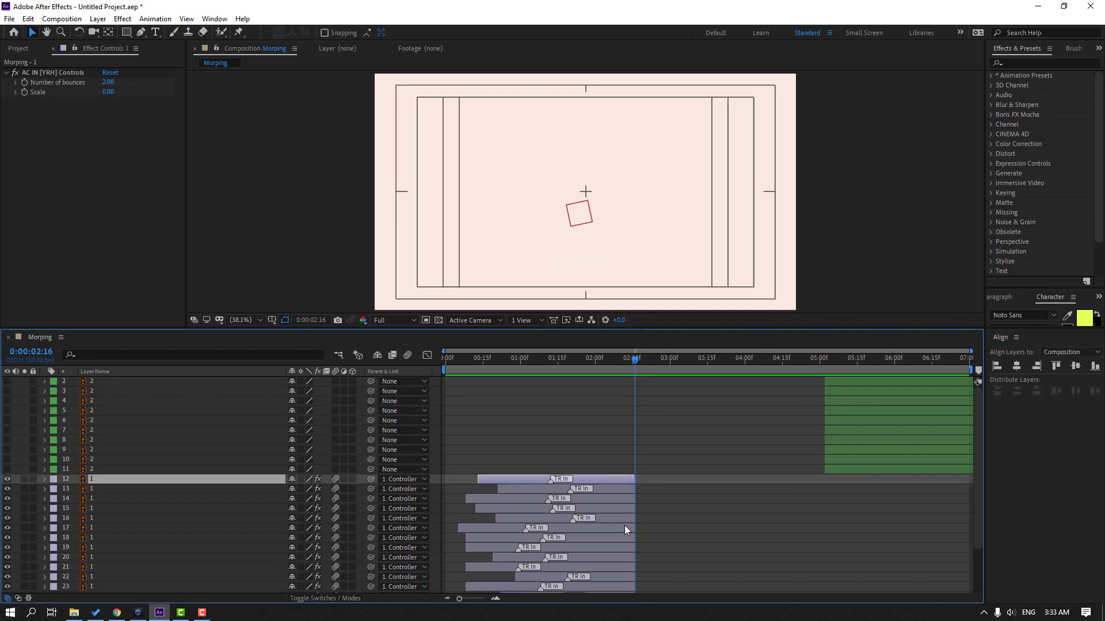
Step: Apply Animation Composer's Overshoot Scale From Anchor Point preset as an Out transition to cassette layers 12 to 25
shift+click(643, 579)
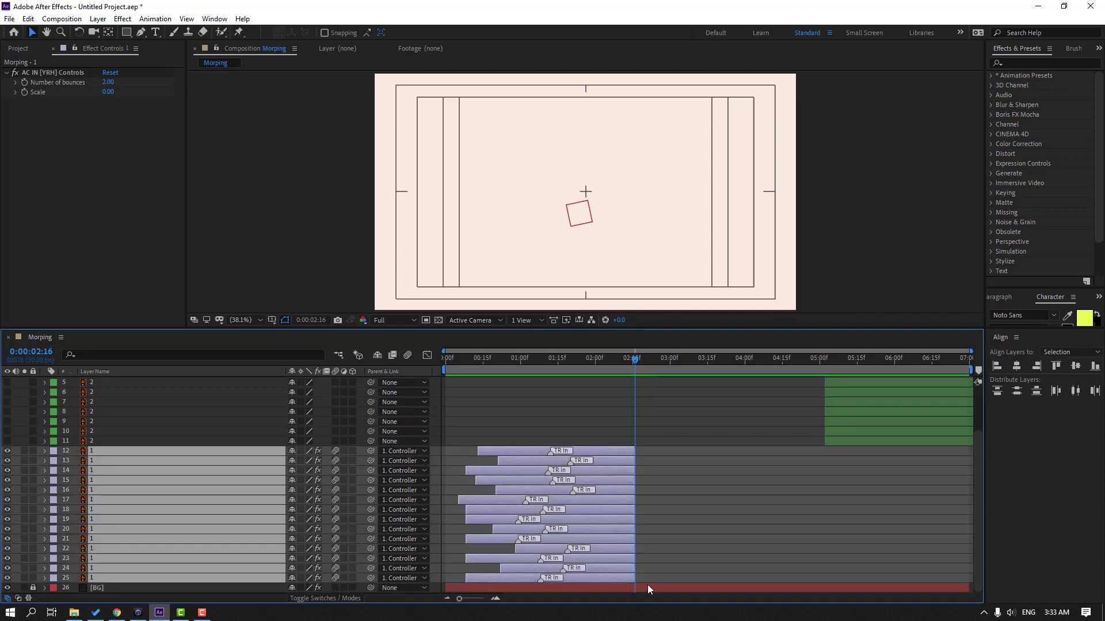
click(214, 19)
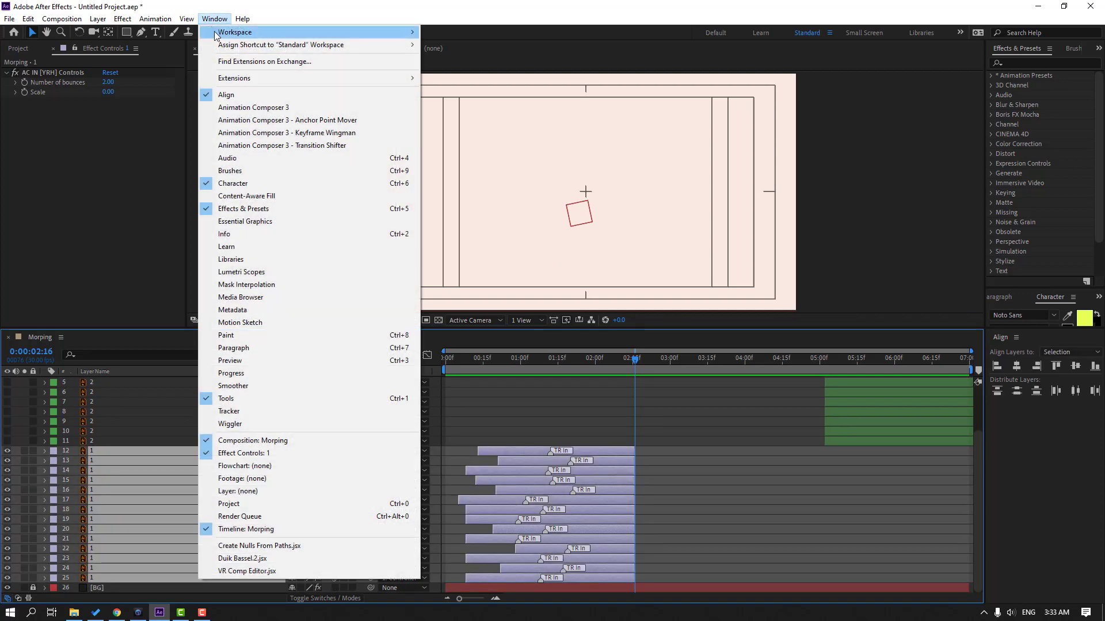
click(308, 107)
click(695, 159)
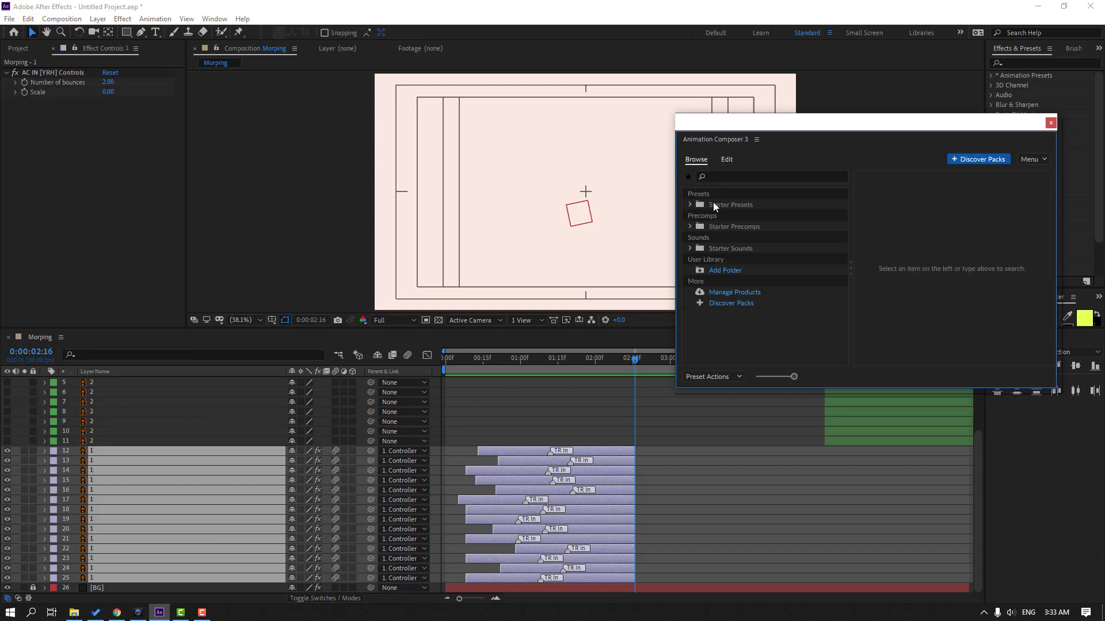
click(690, 205)
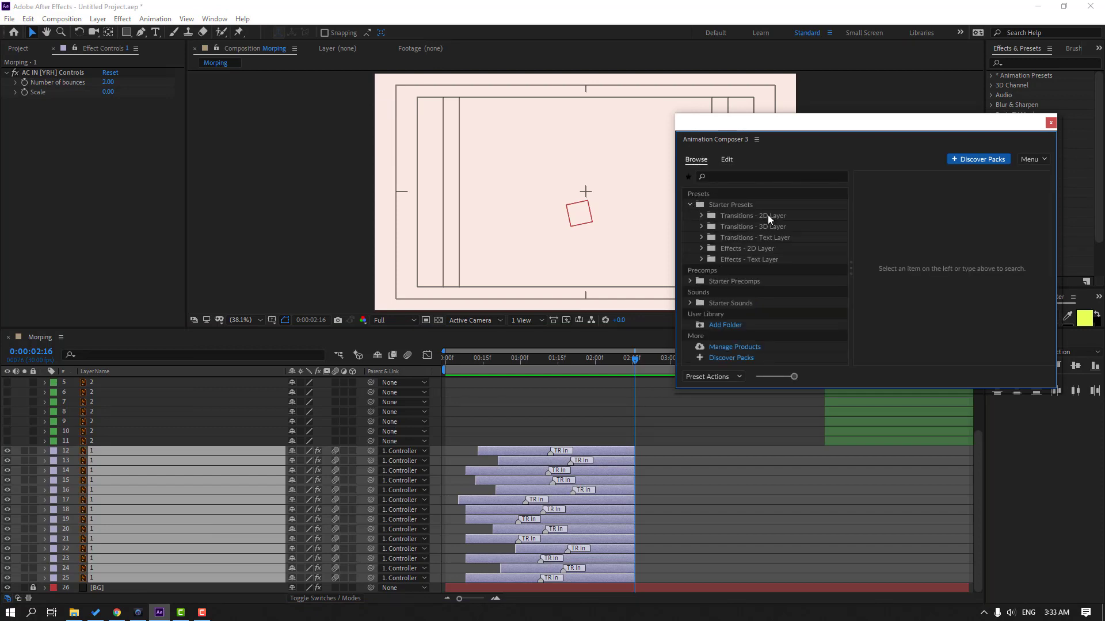
click(701, 215)
click(734, 206)
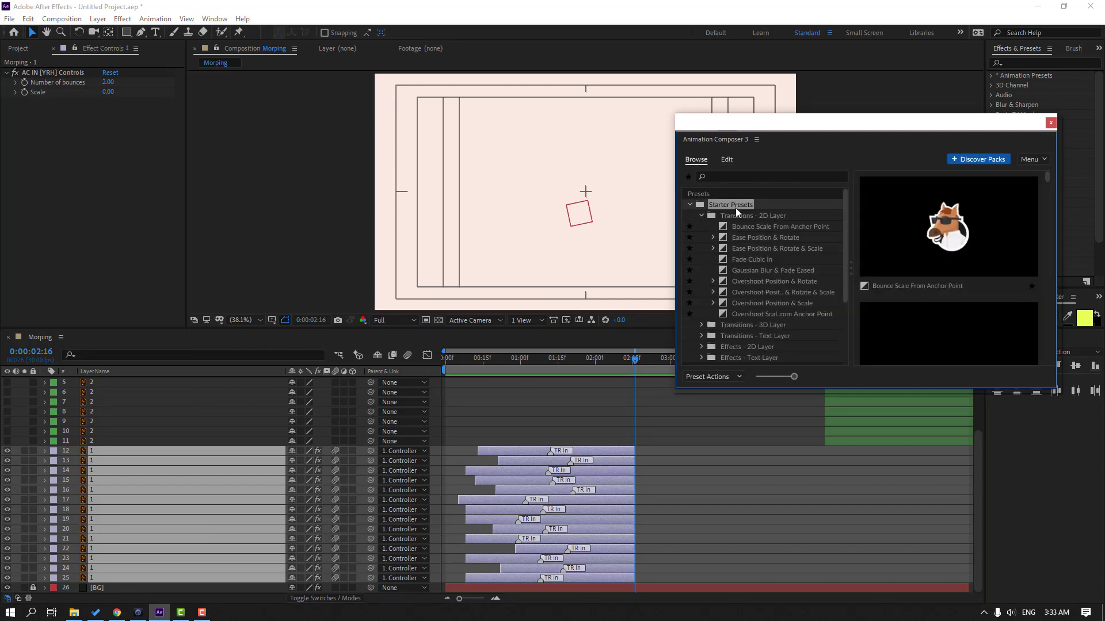
click(779, 316)
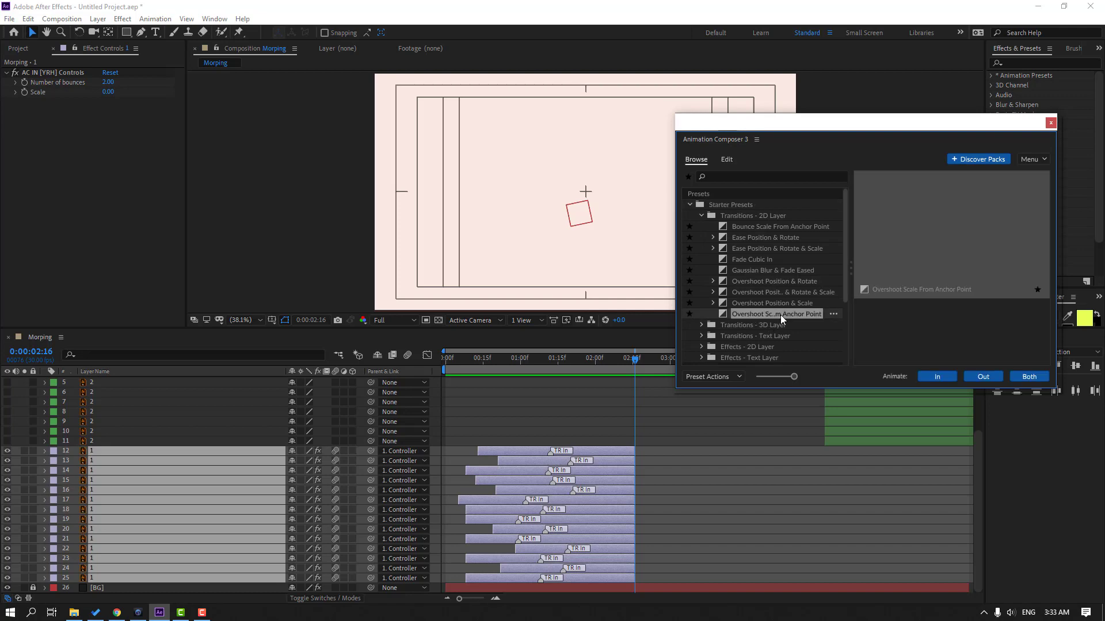
click(983, 377)
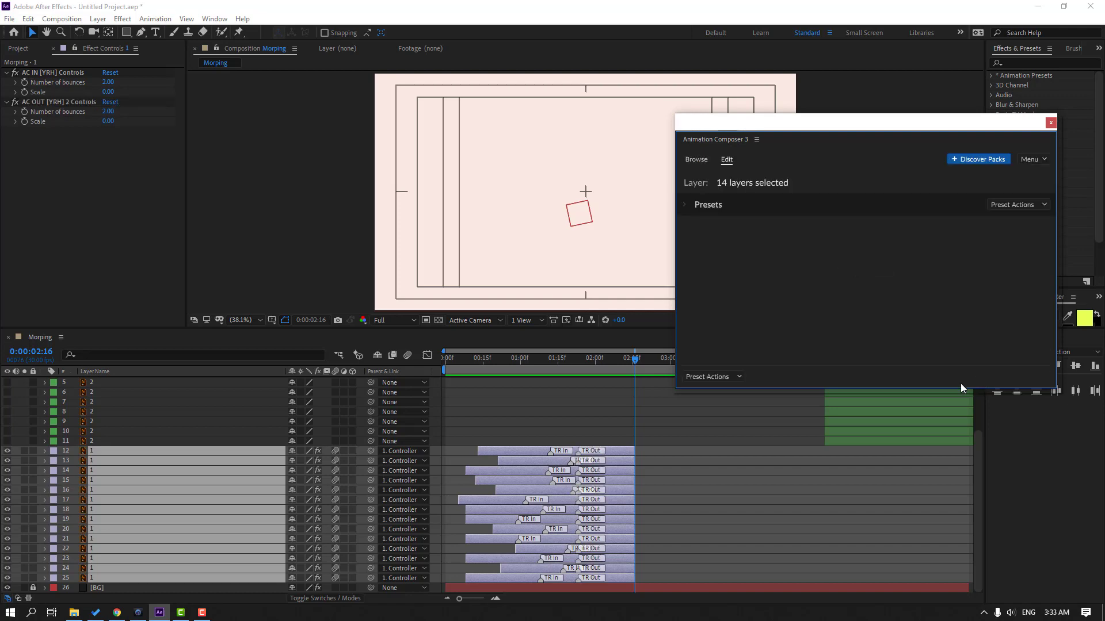
click(1050, 123)
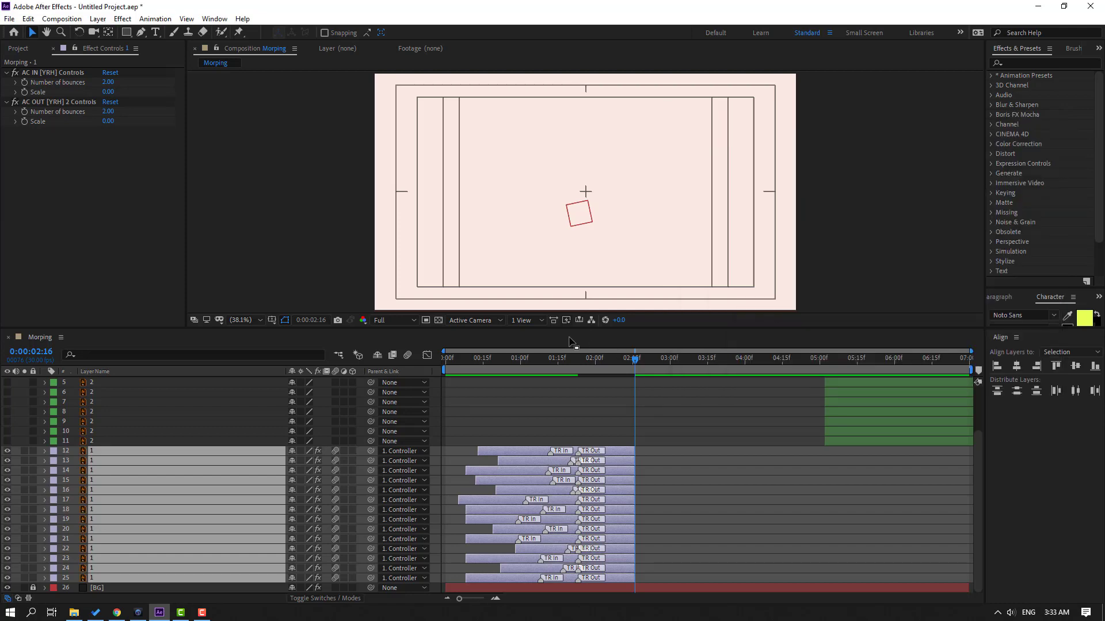
Step: Stagger the end points of the cassette layers around 0:00:02:12 so their parts scale out at different times
drag(570, 356, 625, 375)
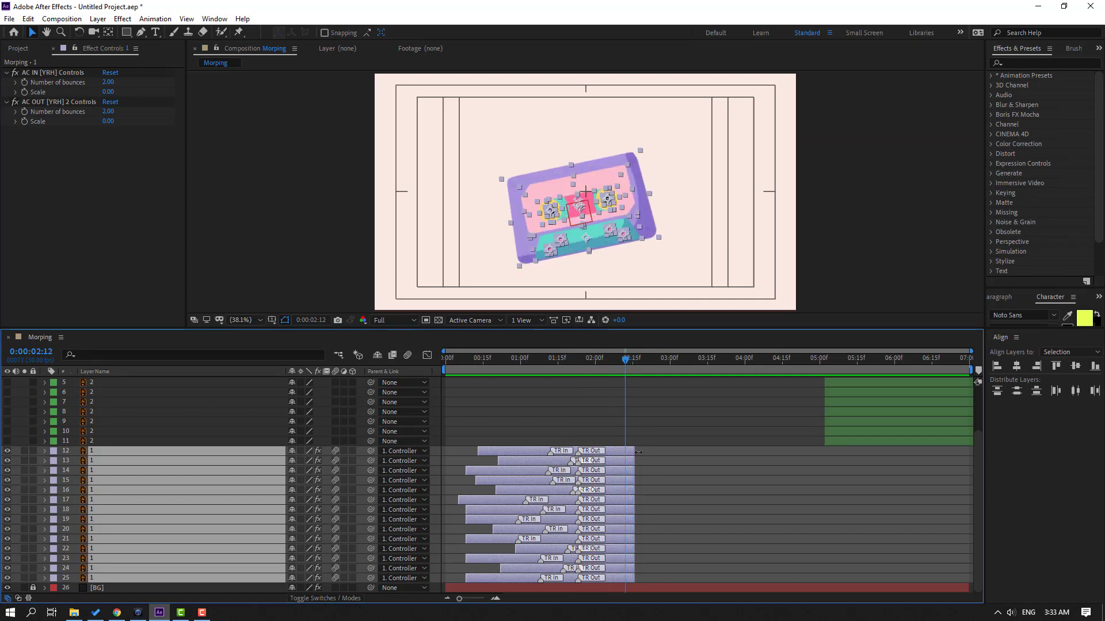
drag(643, 451, 625, 578)
click(656, 450)
drag(567, 360, 614, 380)
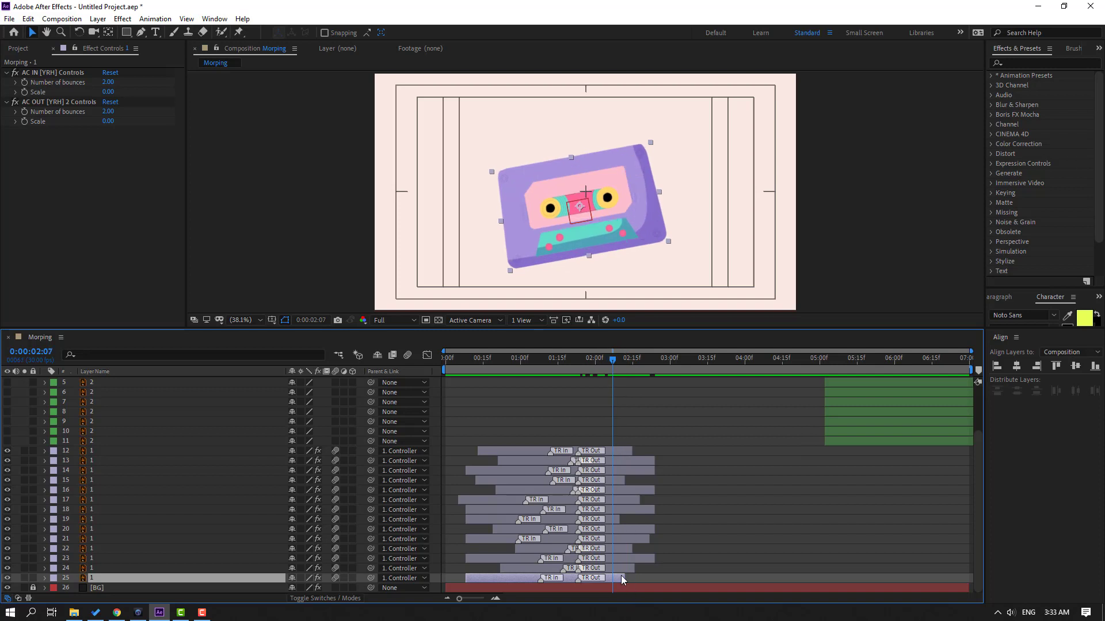
Step: Move the end points and TR Out transitions of cassette layers 25 and 23 later, and check the scale-out
drag(653, 579, 684, 578)
drag(605, 580, 684, 558)
key(ctrl+z)
drag(579, 561, 615, 561)
drag(552, 355, 667, 365)
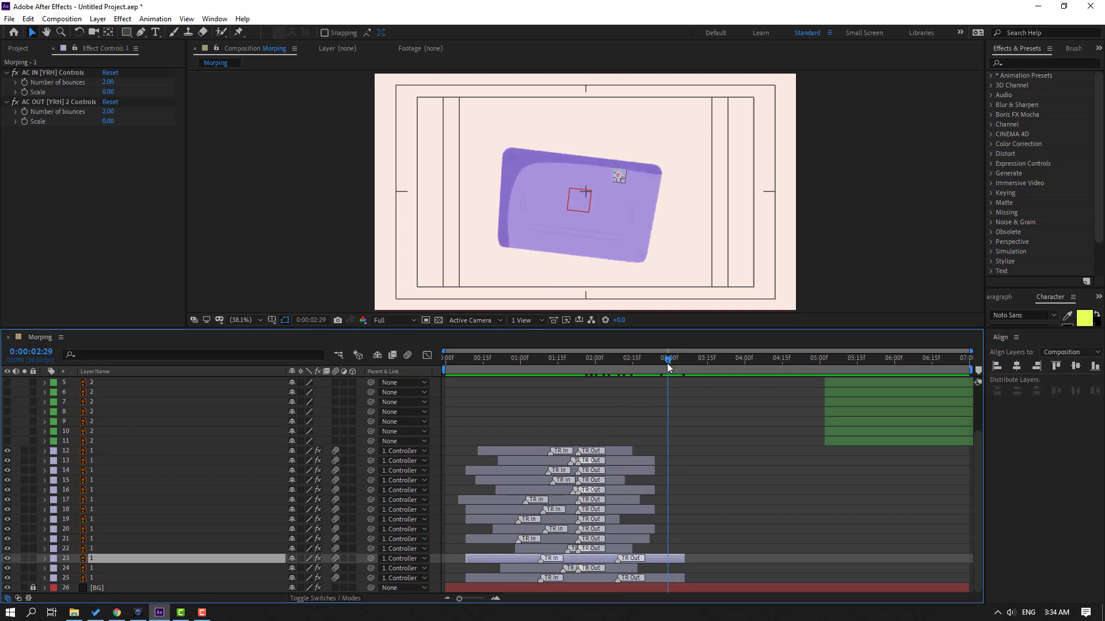
Step: Pull the cassette body layer 25's end point and TR Out marker back to about 0:00:02:25, and check the result
click(526, 171)
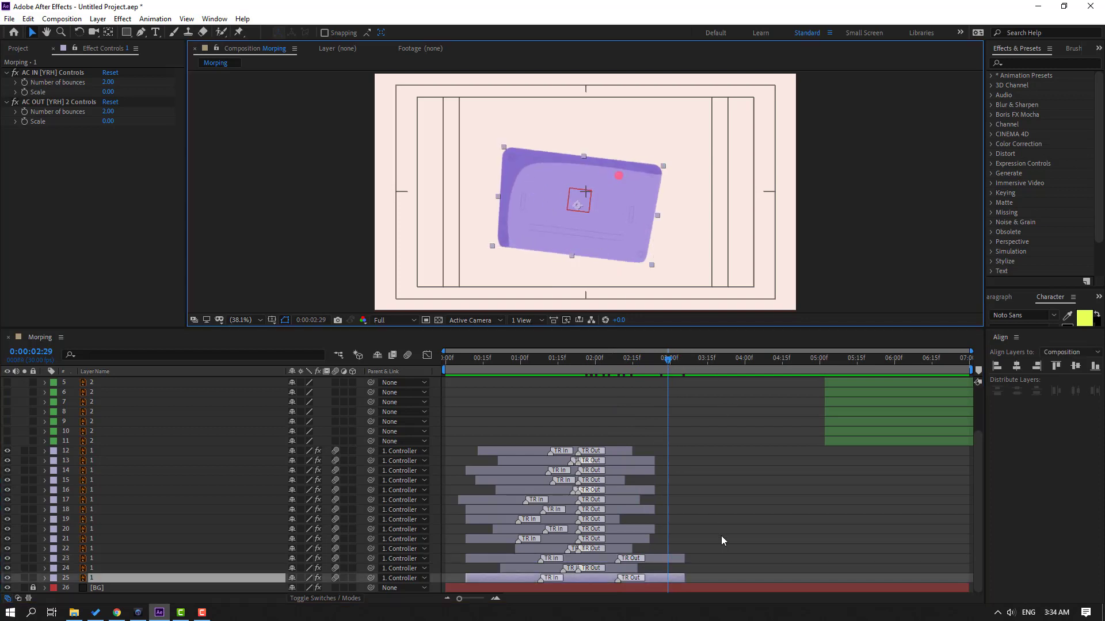
mouse_move(618, 579)
mouse_down()
mouse_move(678, 585)
mouse_move(667, 579)
mouse_up()
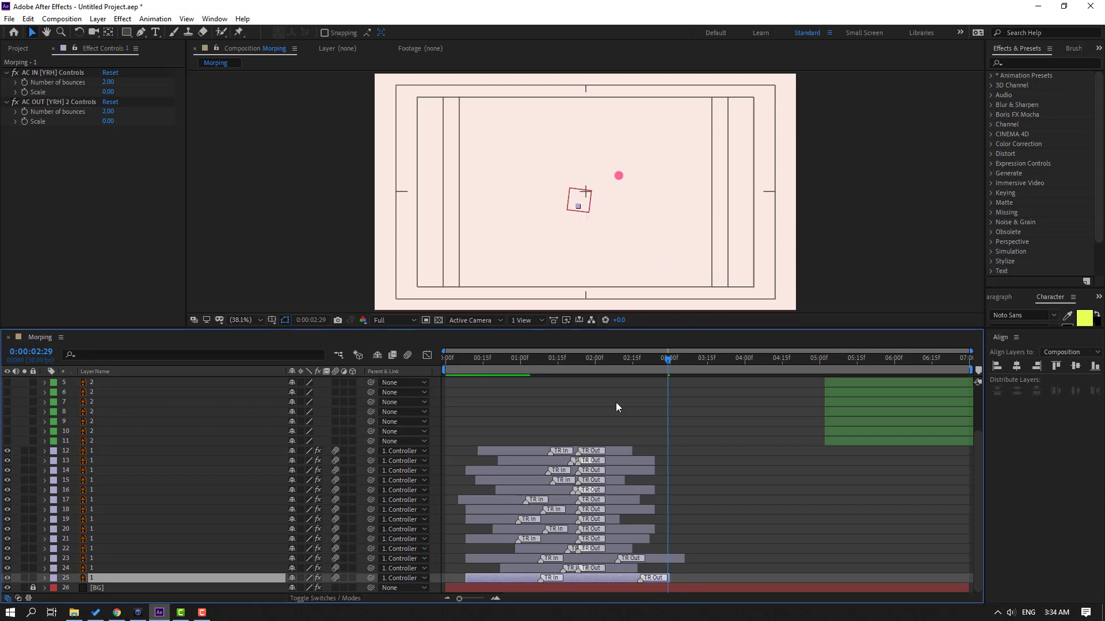
drag(611, 361, 636, 380)
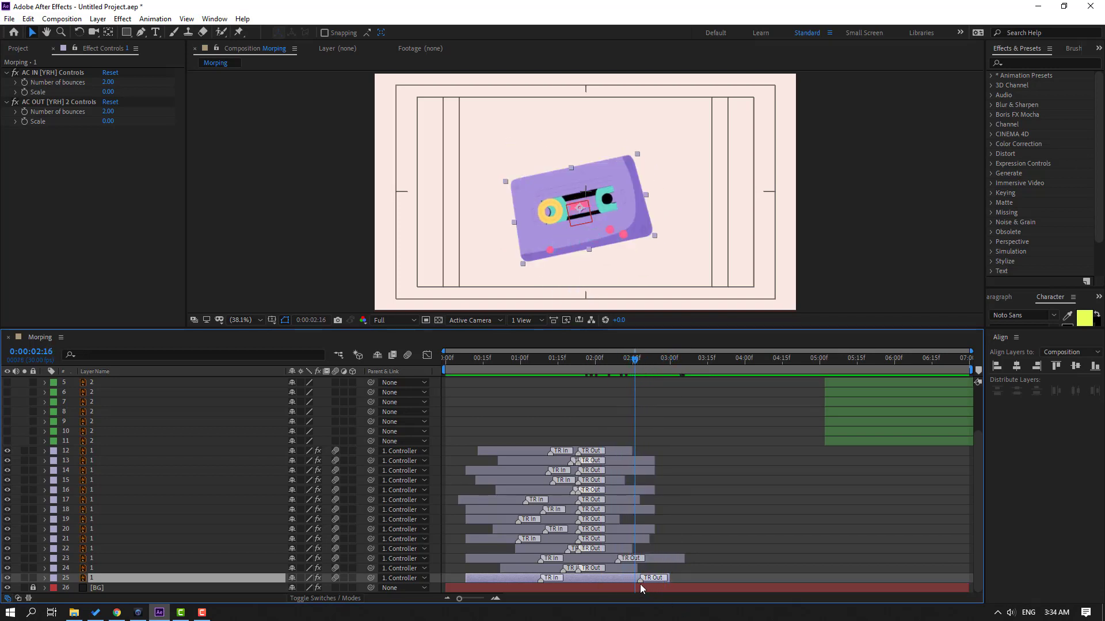
drag(639, 580, 633, 580)
drag(616, 358, 656, 371)
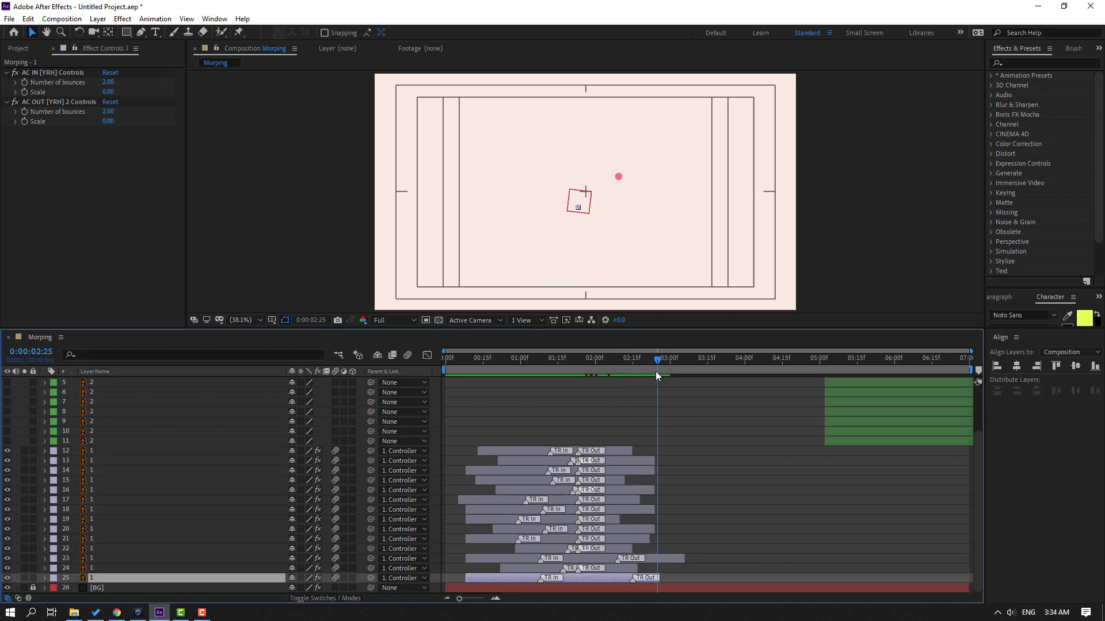
Step: Shift cassette layers 25 and 23 slightly earlier in the timeline and preview the scale-out
drag(599, 580, 594, 578)
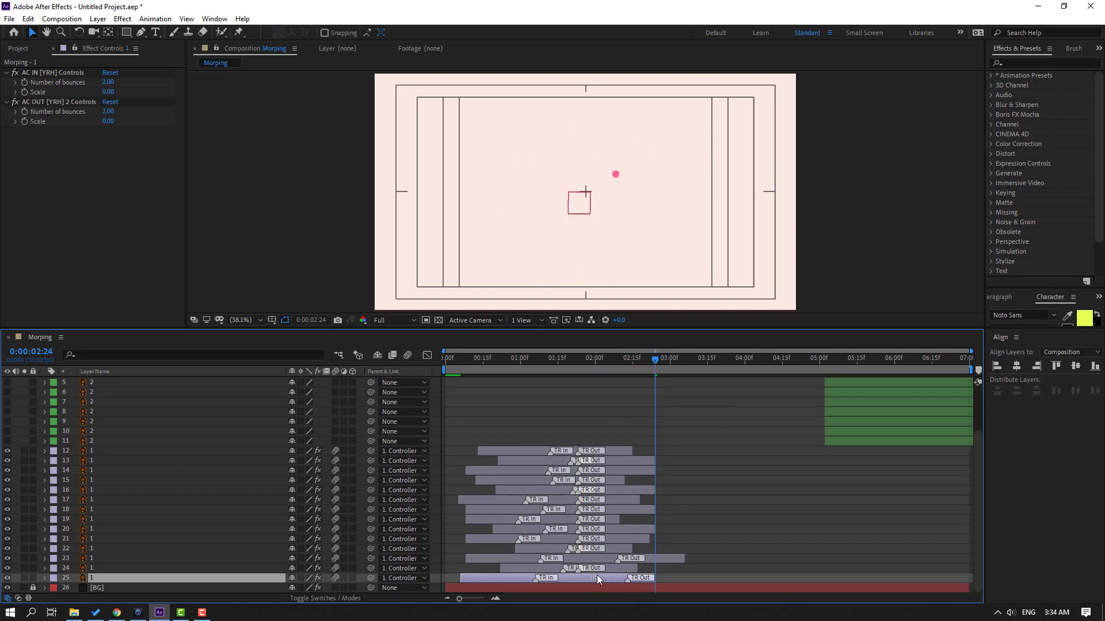
drag(626, 360, 655, 366)
drag(662, 559, 654, 558)
key(space)
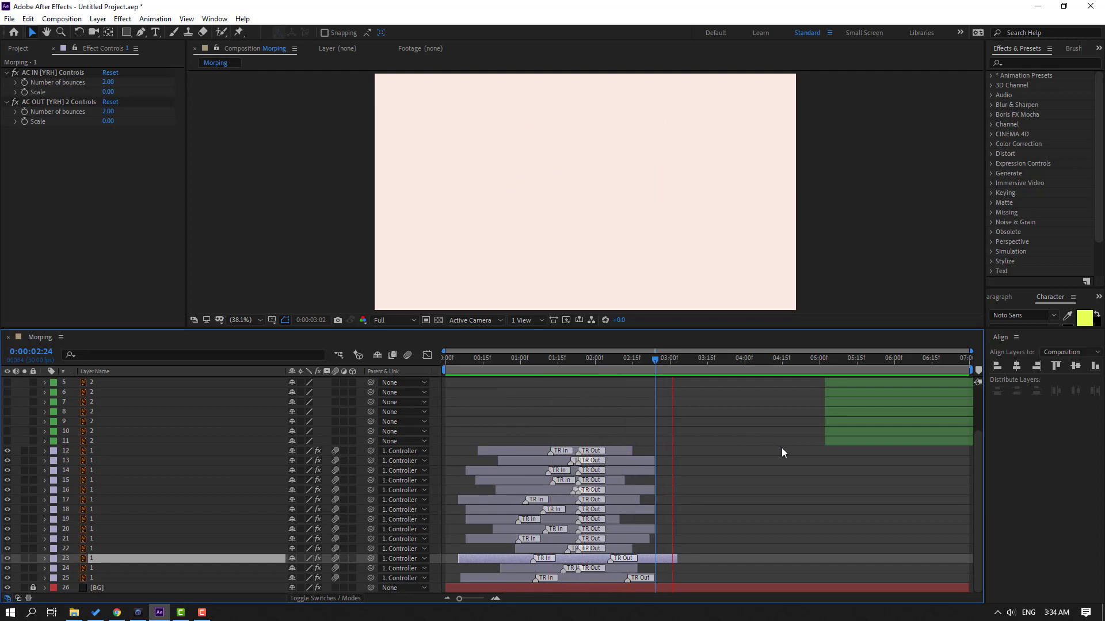
mouse_move(636, 361)
mouse_down()
mouse_move(617, 357)
mouse_move(633, 357)
mouse_up()
Step: Show floppy disk layers 2 to 11, start them at 0:00:02:15, and position the artwork over the cassette
scroll(816, 509, up, 2)
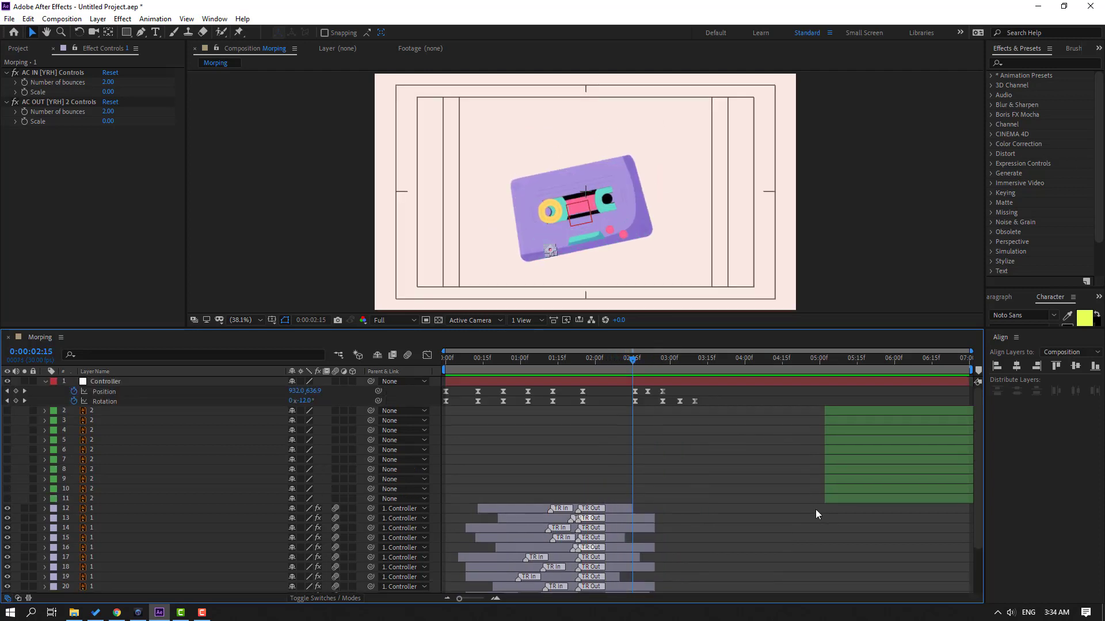
click(88, 499)
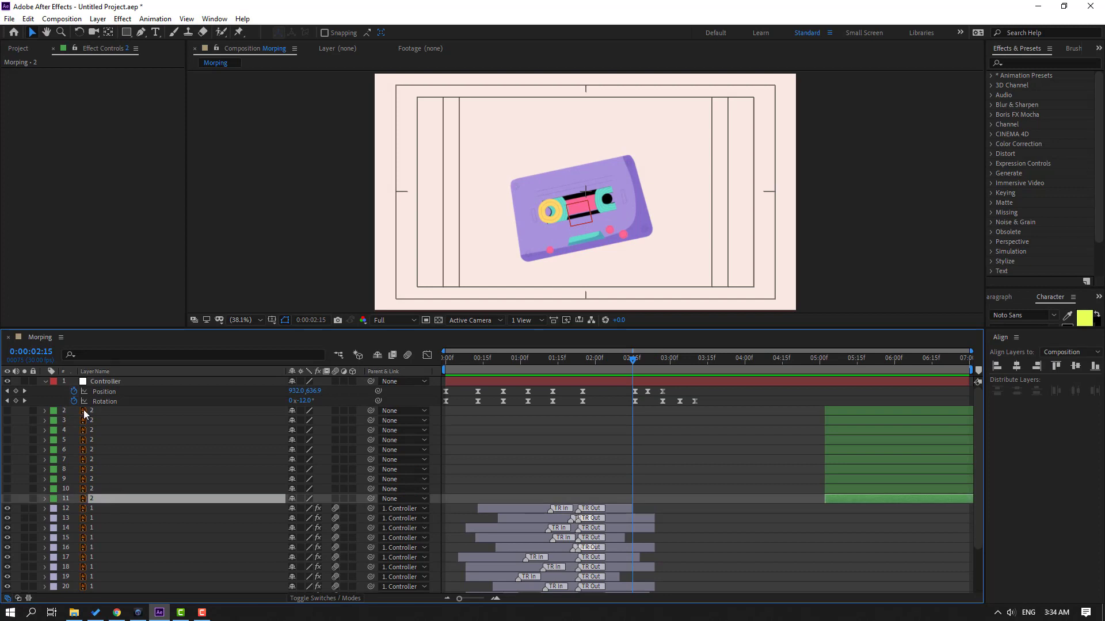
shift+click(82, 411)
click(7, 411)
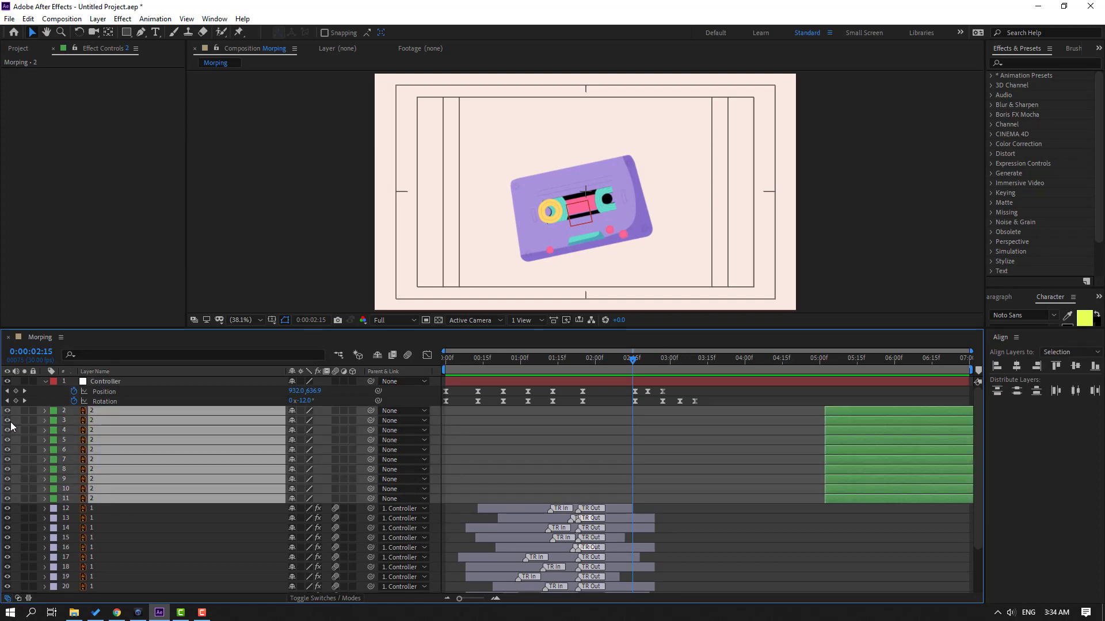
drag(847, 413, 655, 418)
drag(523, 167, 594, 183)
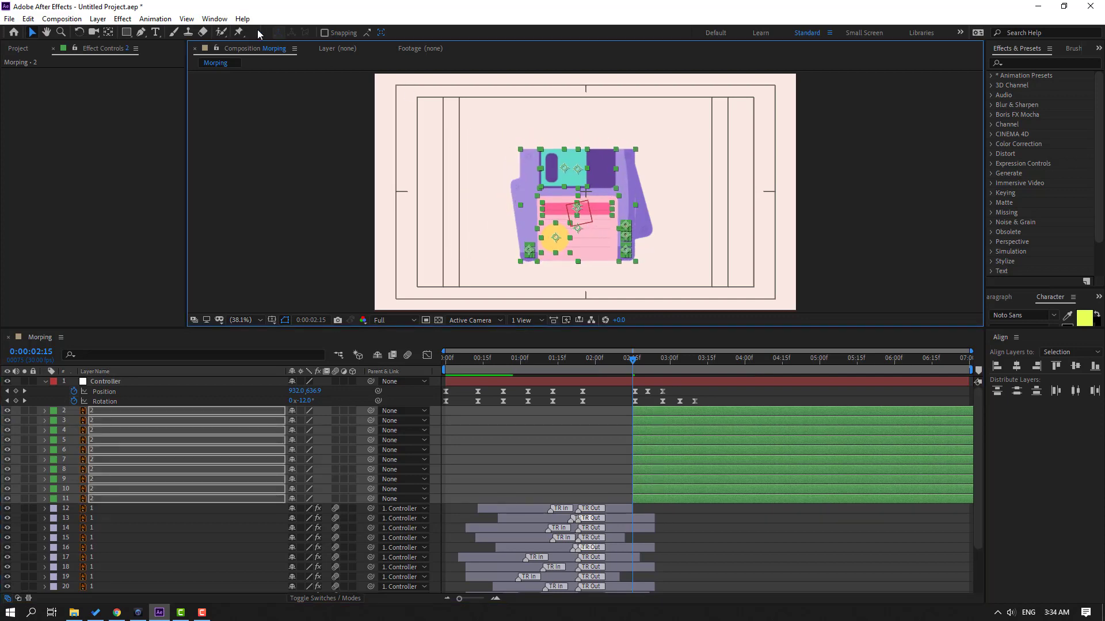
Step: Apply Animation Composer's Overshoot Scale From Anchor Point preset as an In transition to floppy disk layers 2 to 11
click(214, 19)
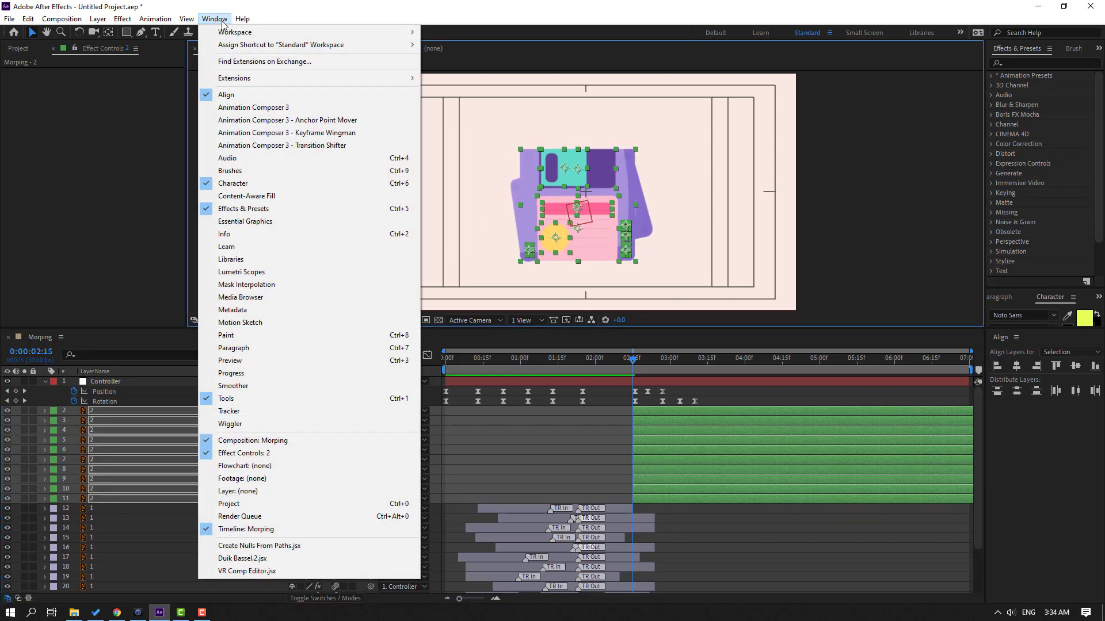
click(289, 109)
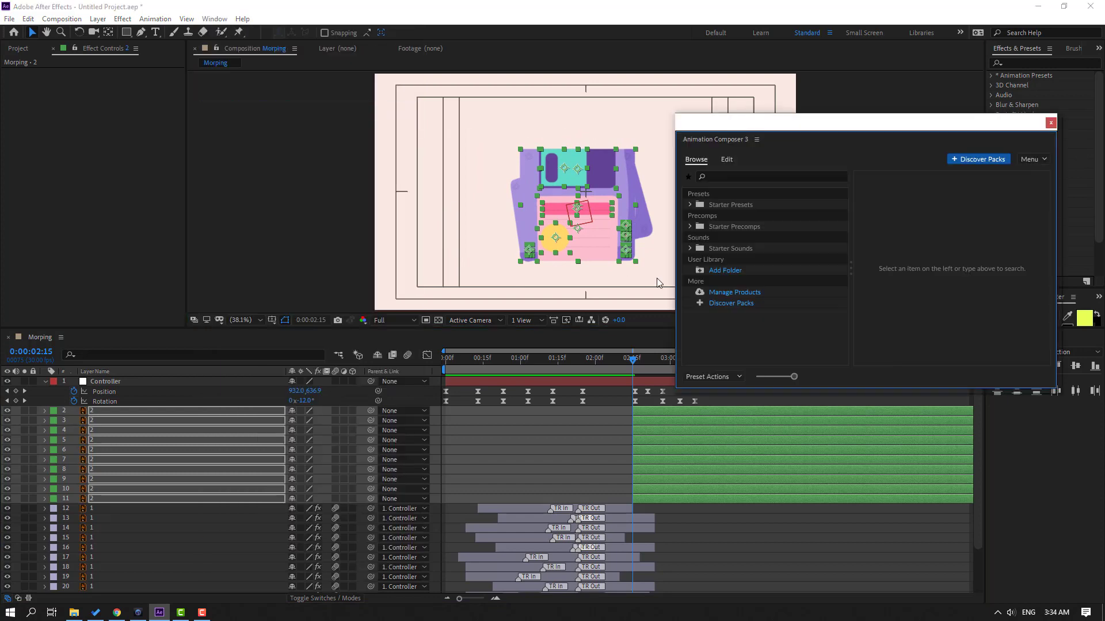
click(690, 204)
click(702, 216)
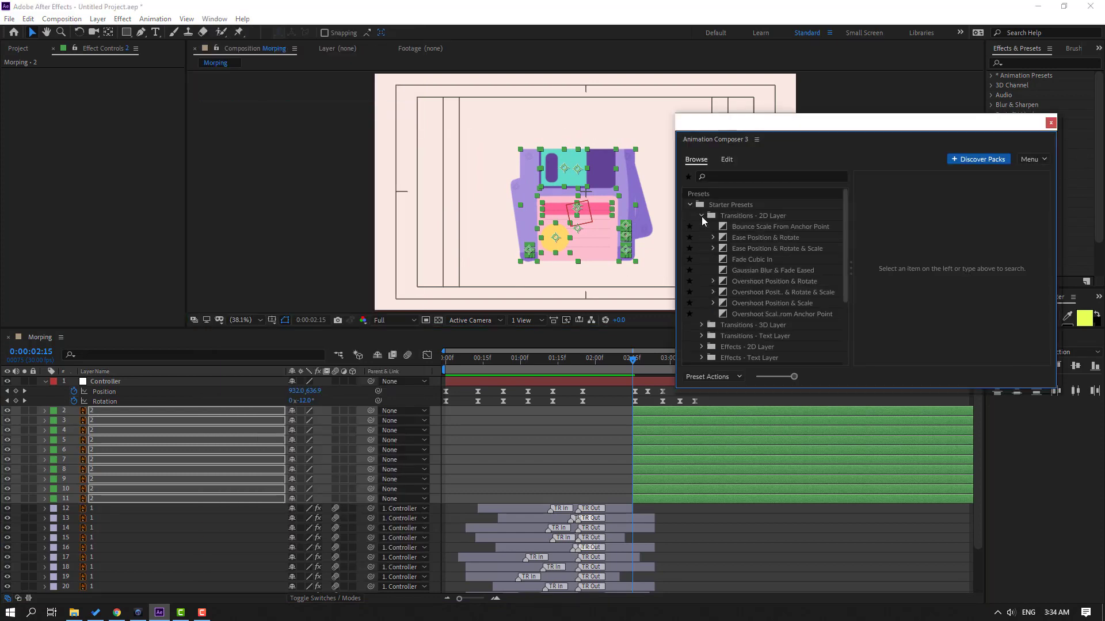
click(768, 315)
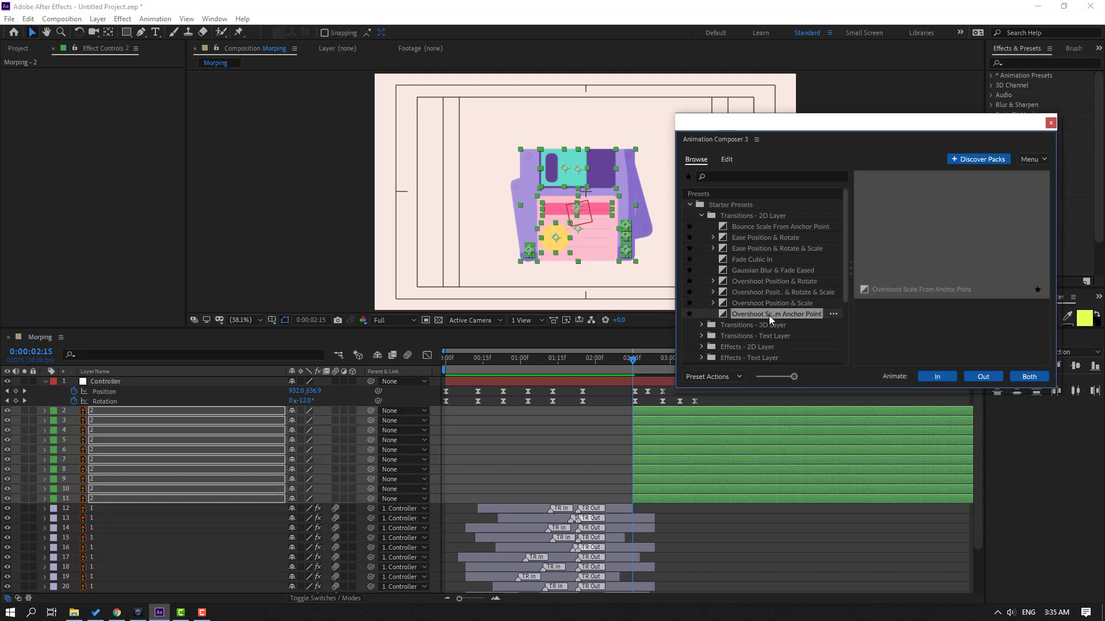
click(938, 376)
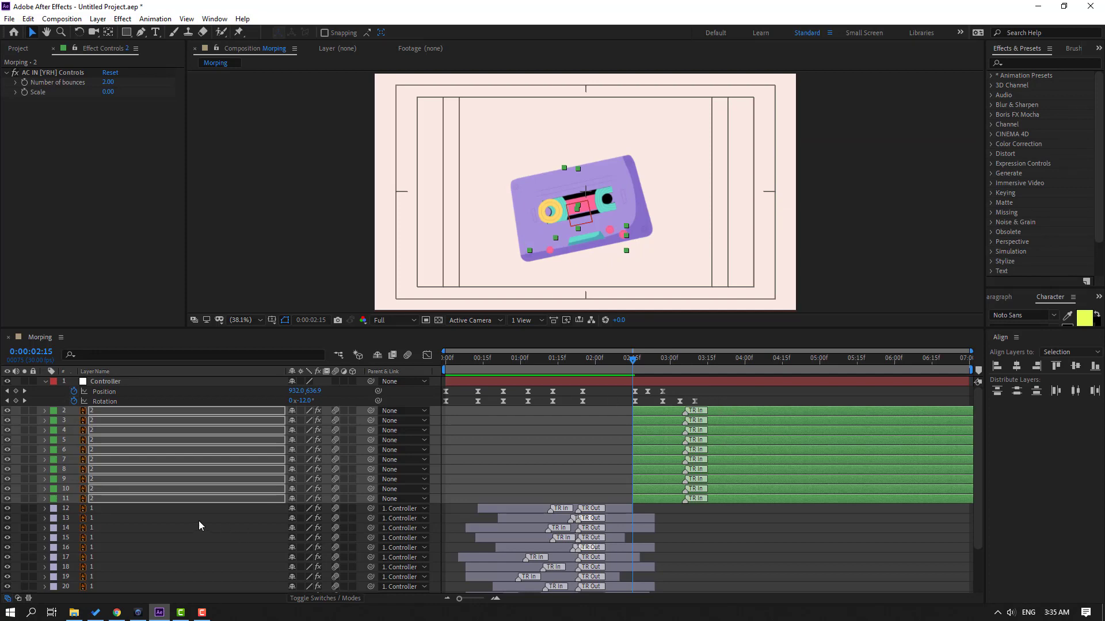
Step: Lock the cassette layers 12 to 25 and deselect everything
scroll(209, 521, down, 2)
click(93, 451)
shift+click(92, 577)
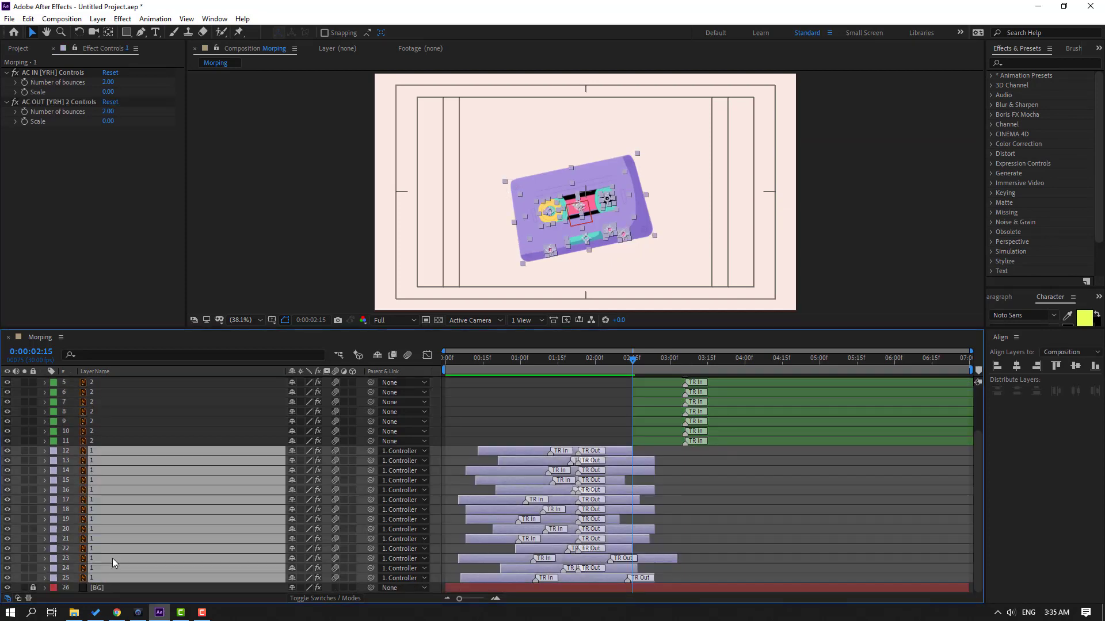
drag(33, 455, 33, 519)
key(F2)
scroll(67, 546, up, 2)
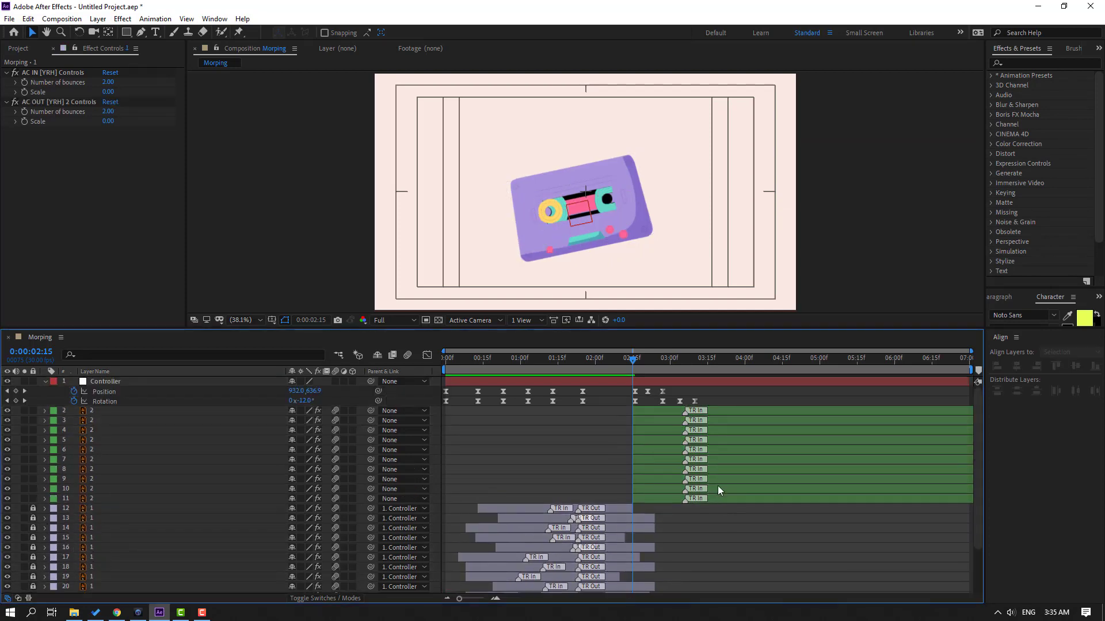
Step: At 0:00:02:13, parent floppy disk layers 2 to 11 to the Controller null
click(662, 413)
mouse_move(611, 358)
mouse_down()
mouse_move(637, 359)
mouse_move(627, 359)
mouse_up()
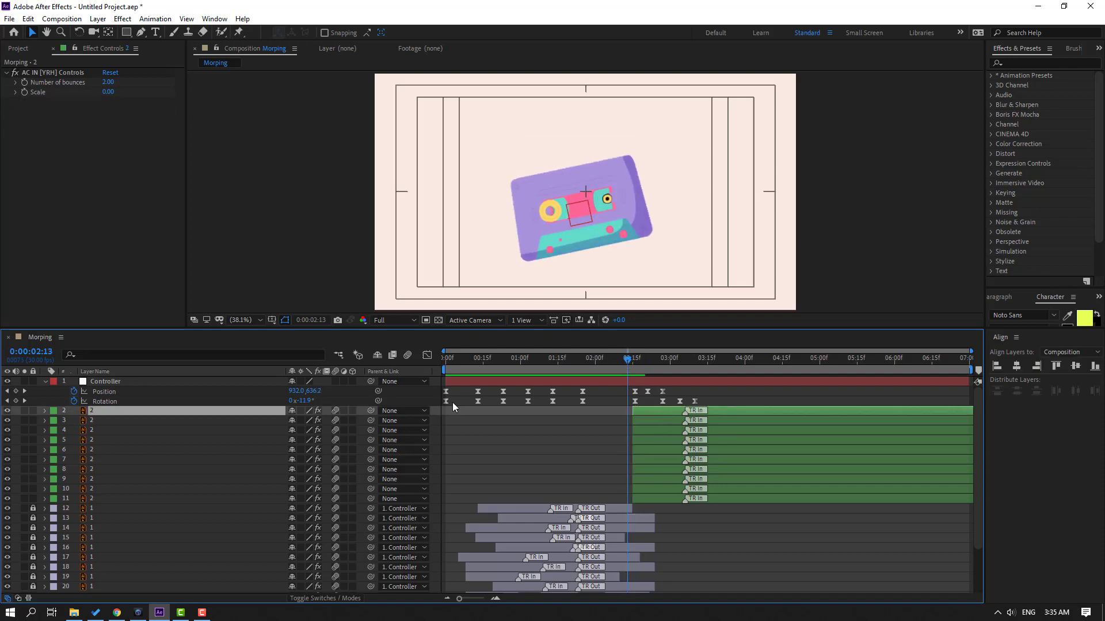
shift+click(97, 499)
drag(371, 410, 112, 382)
Step: Move floppy disk layers 3, 4, 7, 9 and 11 later in time to stagger their entrances
drag(628, 359, 650, 360)
click(664, 429)
drag(650, 433, 671, 420)
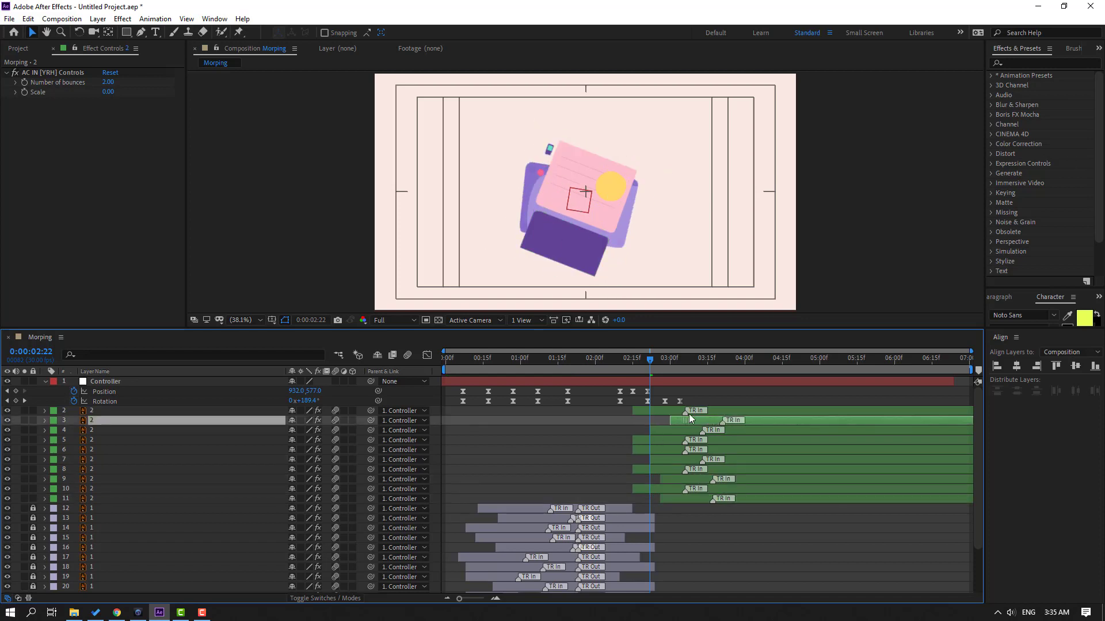
Step: Move the TR In markers of the floppy disk layers later to lengthen their scale-in transitions, and preview the animation
drag(610, 369, 670, 359)
mouse_move(685, 411)
mouse_down()
mouse_move(729, 412)
mouse_move(742, 430)
mouse_up()
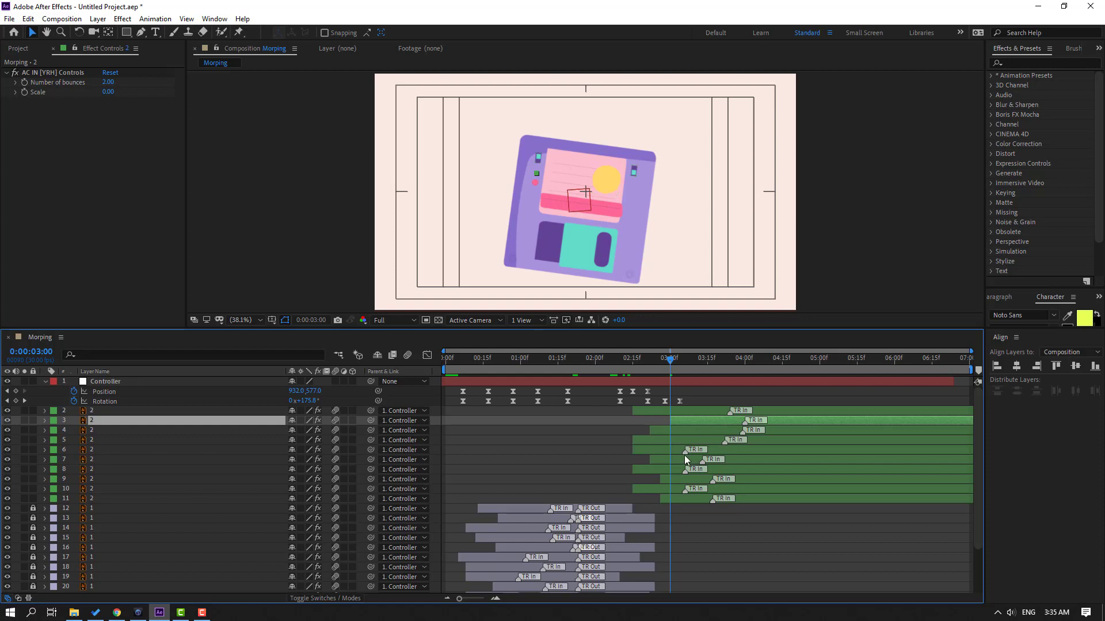
mouse_move(681, 472)
mouse_down()
mouse_move(708, 471)
mouse_move(714, 489)
mouse_move(741, 499)
mouse_up()
drag(681, 360, 770, 358)
key(space)
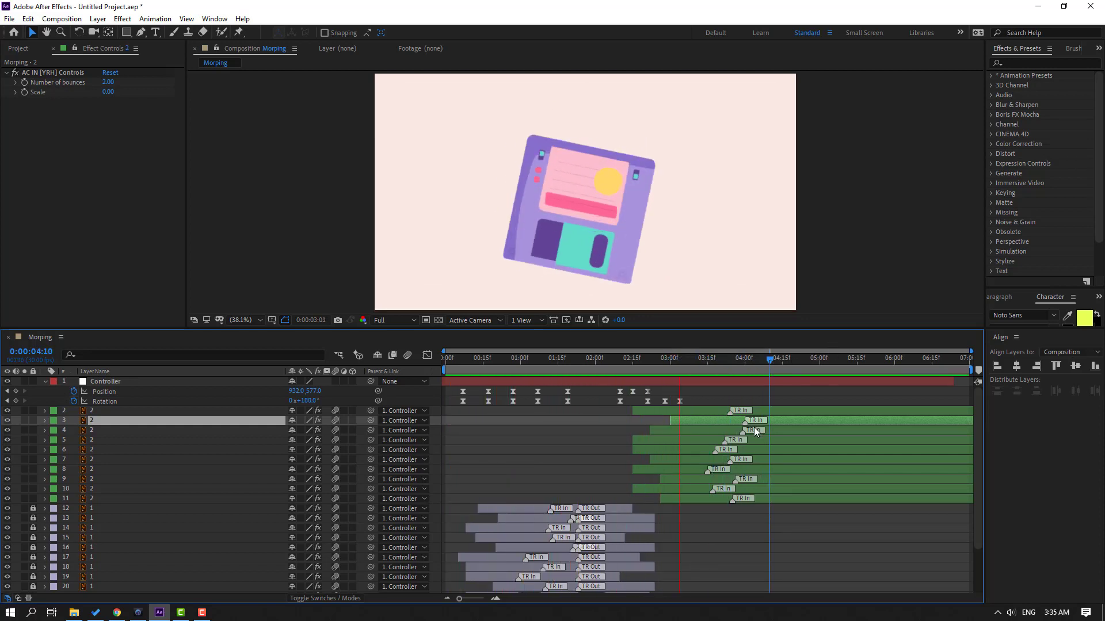
key(space)
click(826, 358)
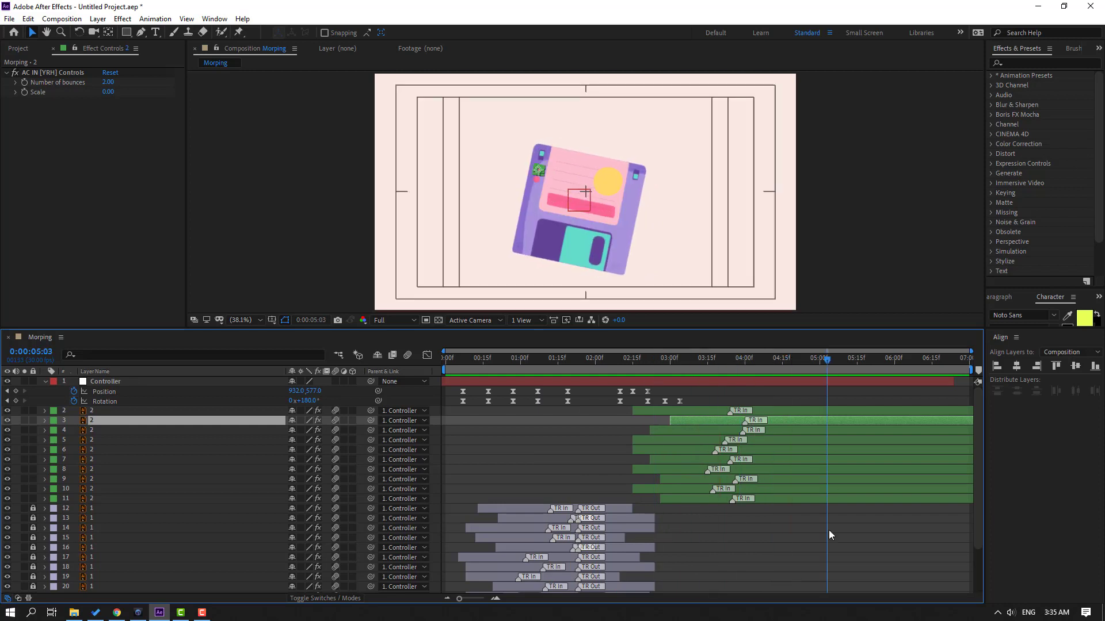
Step: Move the floppy disk body layer 11 slightly earlier in the timeline and preview the morph
click(636, 287)
click(623, 241)
drag(619, 360, 653, 361)
drag(695, 499, 675, 495)
key(space)
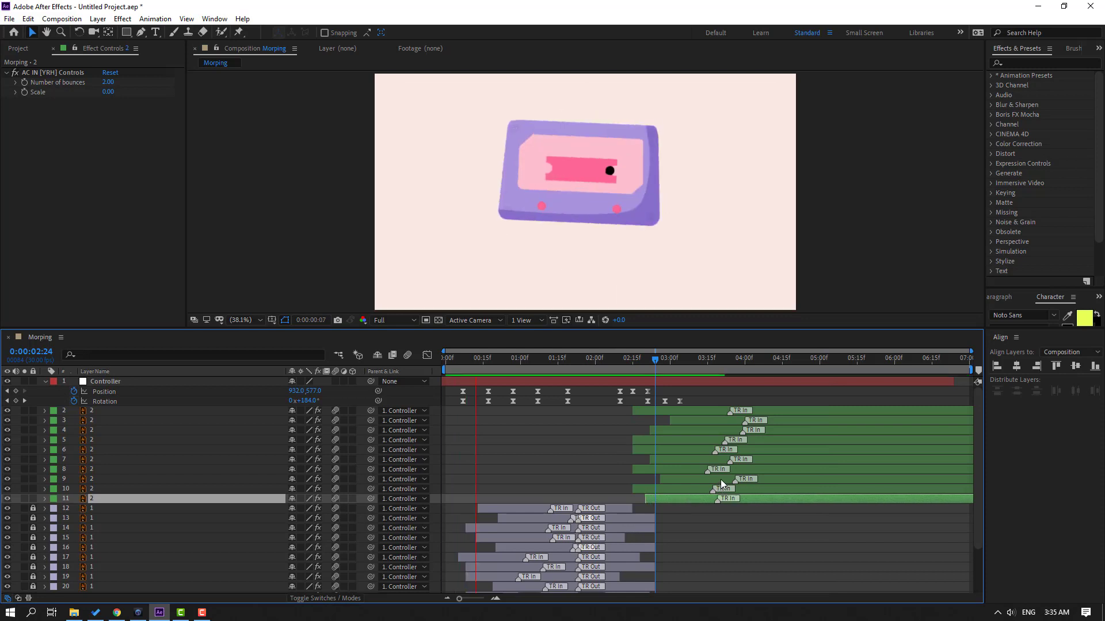
click(610, 364)
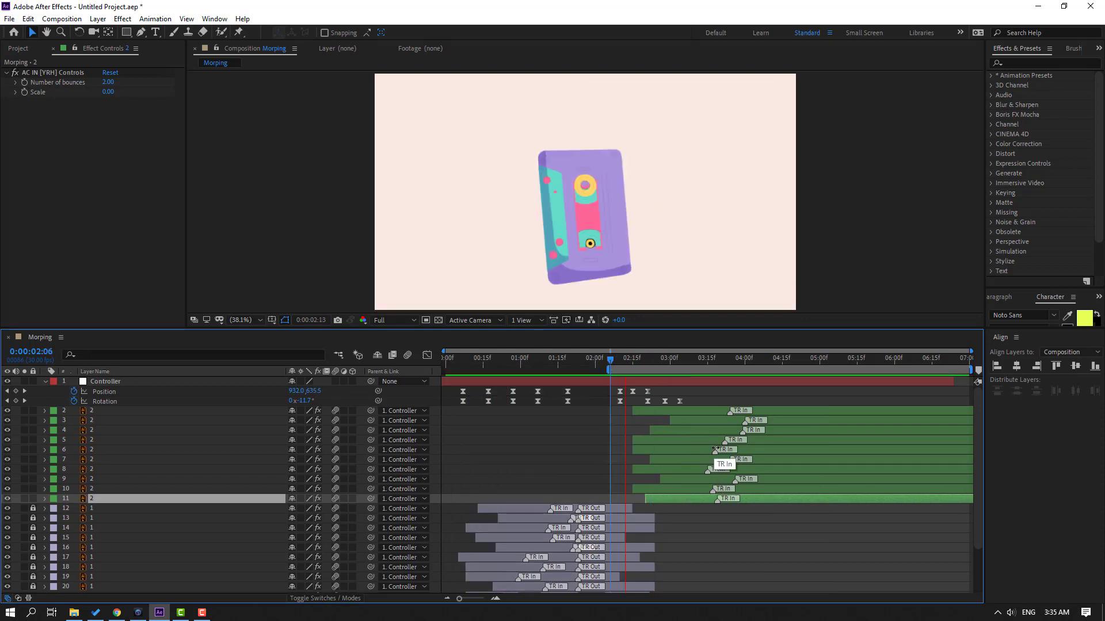
Step: Move the TR In marker of floppy disk layer 11 later to slow its scale-in, and preview the morph
key(space)
drag(727, 504, 741, 504)
key(space)
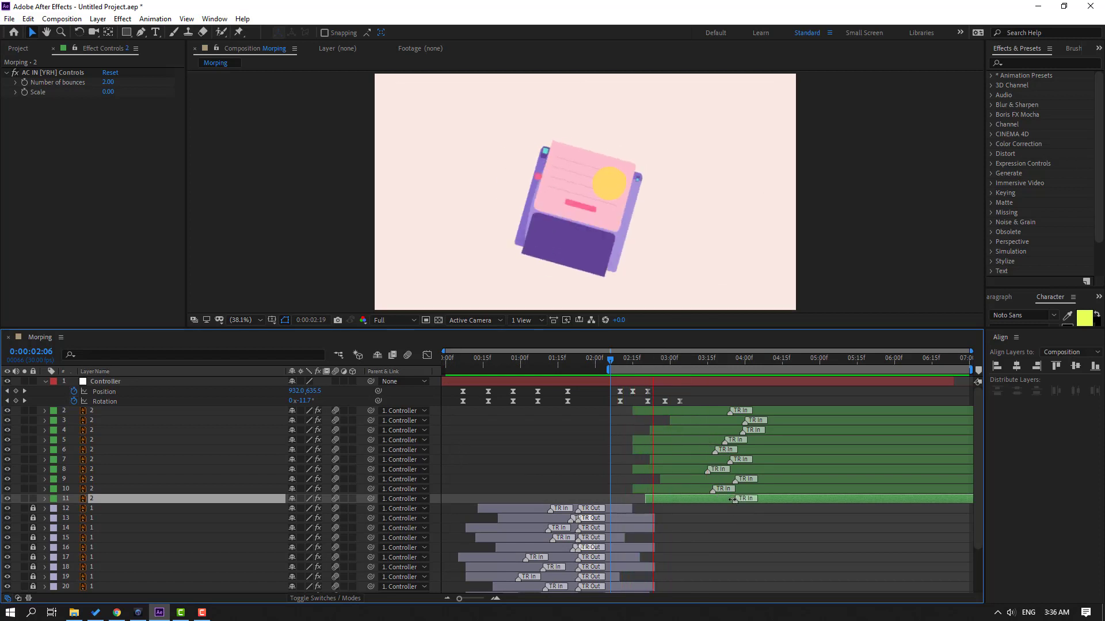
key(space)
key(space)
key(space)
click(652, 357)
mouse_move(652, 359)
mouse_down()
mouse_move(662, 359)
mouse_move(637, 362)
mouse_move(663, 362)
mouse_up()
key(space)
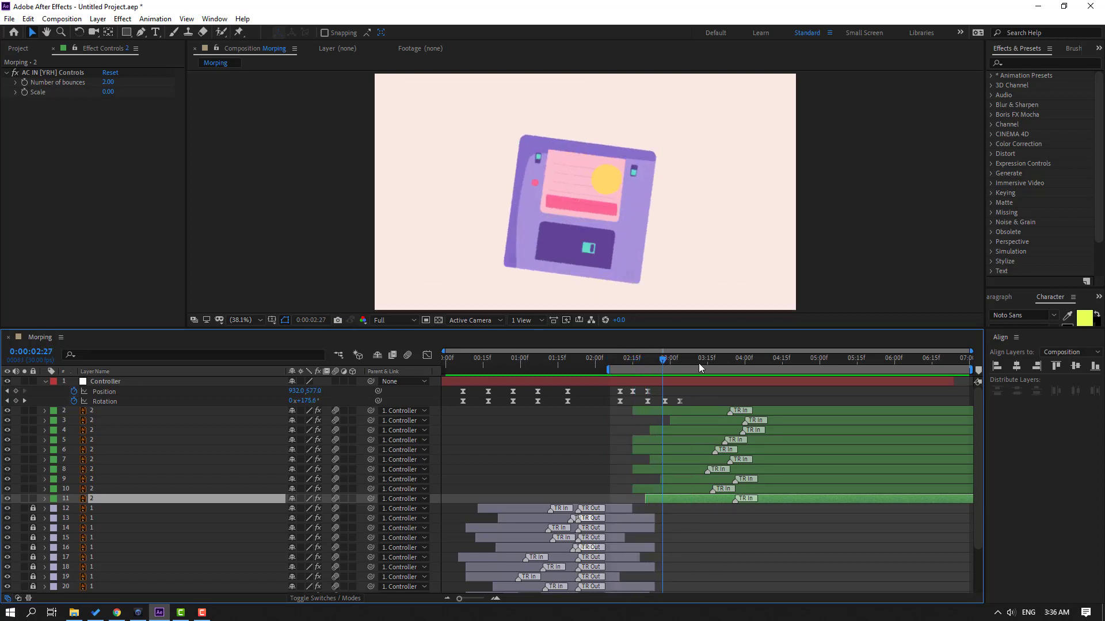
key(space)
Step: Straighten the tilted floppy disk by reducing the rotation of layers 2 to 11 together, and preview the landing
click(745, 358)
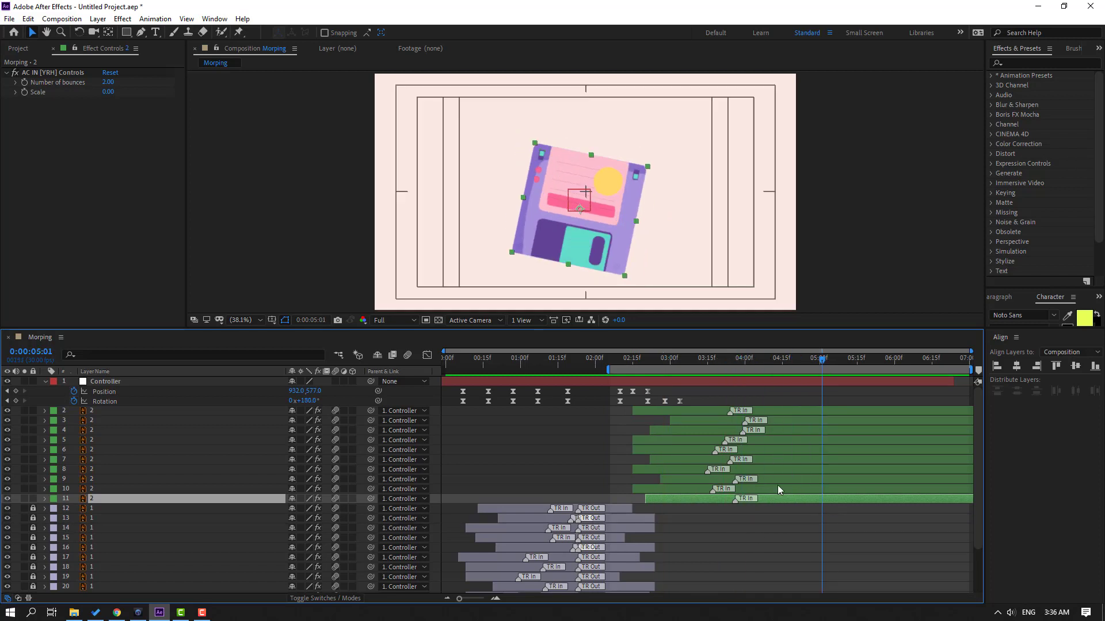
shift+click(773, 406)
key(r)
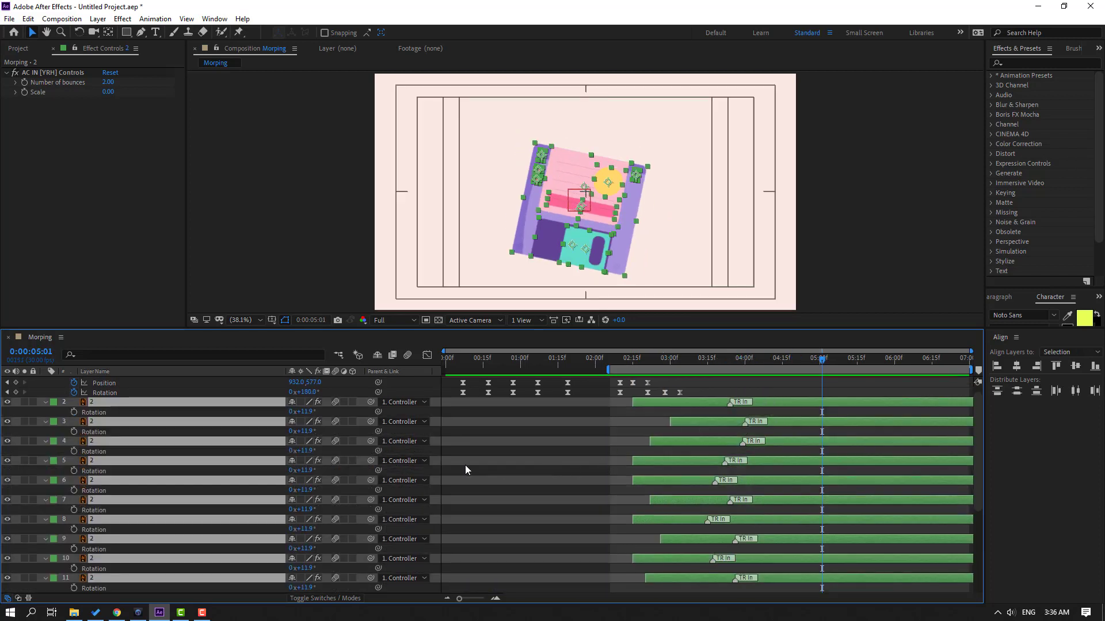
drag(307, 413, 301, 411)
drag(616, 358, 702, 361)
key(u)
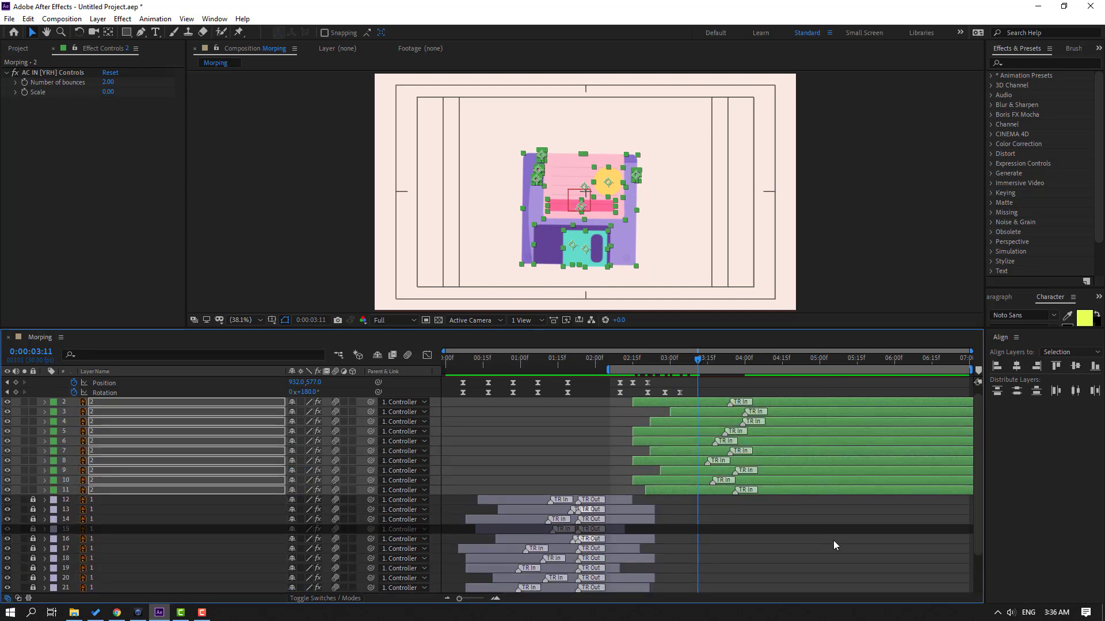
click(837, 541)
key(space)
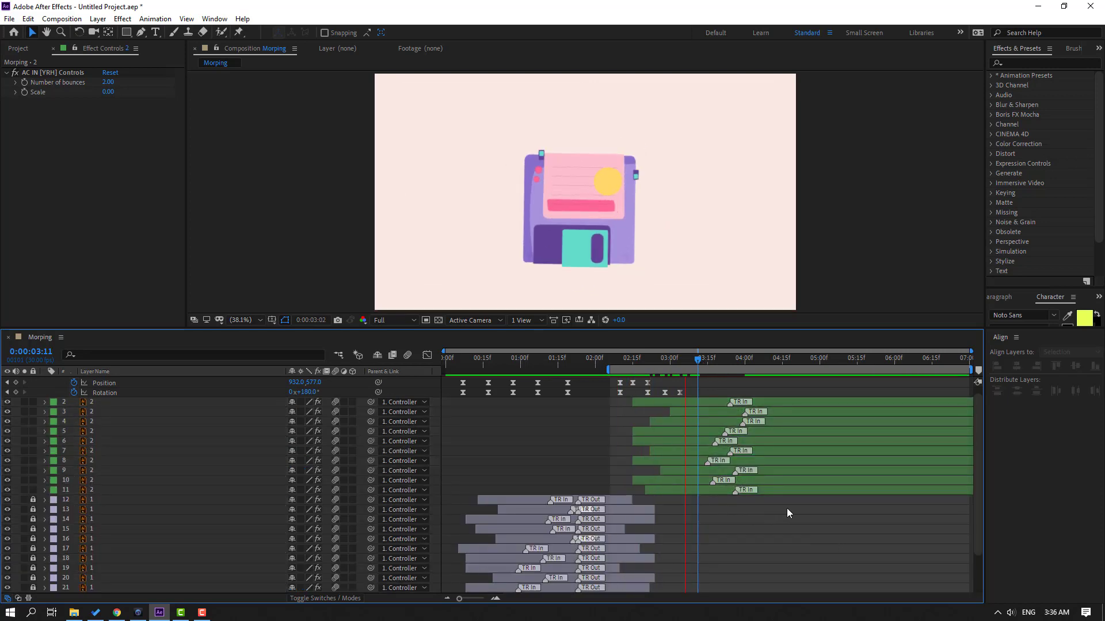
key(space)
Step: Unlock the cassette layers 12 to 25 and shift cassette body layer 25 slightly earlier in time
drag(617, 357, 643, 357)
scroll(488, 550, down, 3)
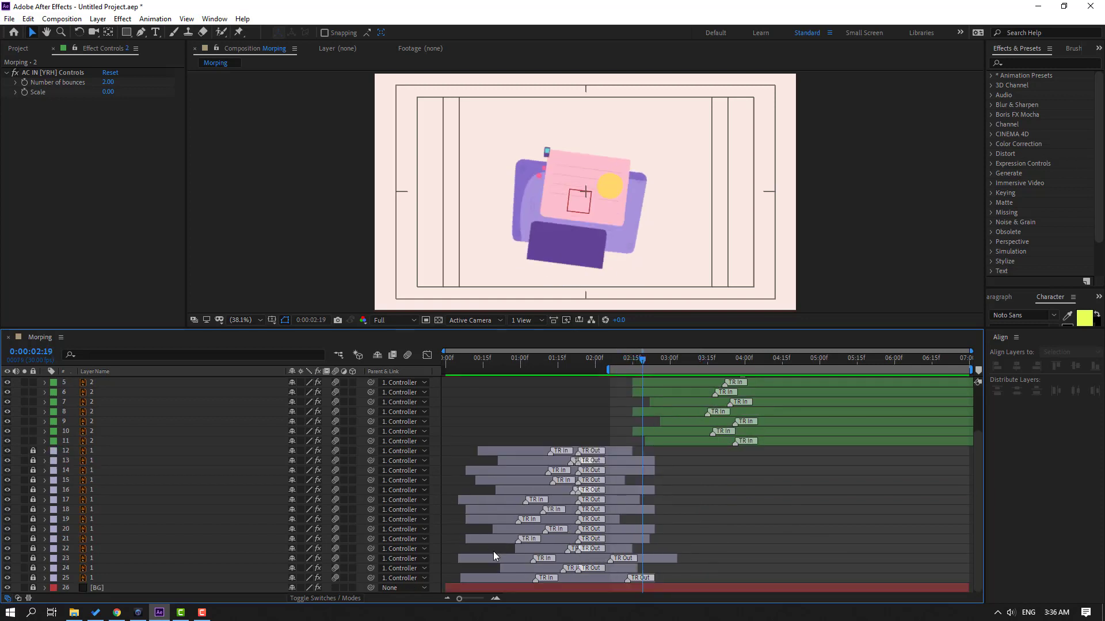
click(33, 451)
drag(621, 358, 633, 359)
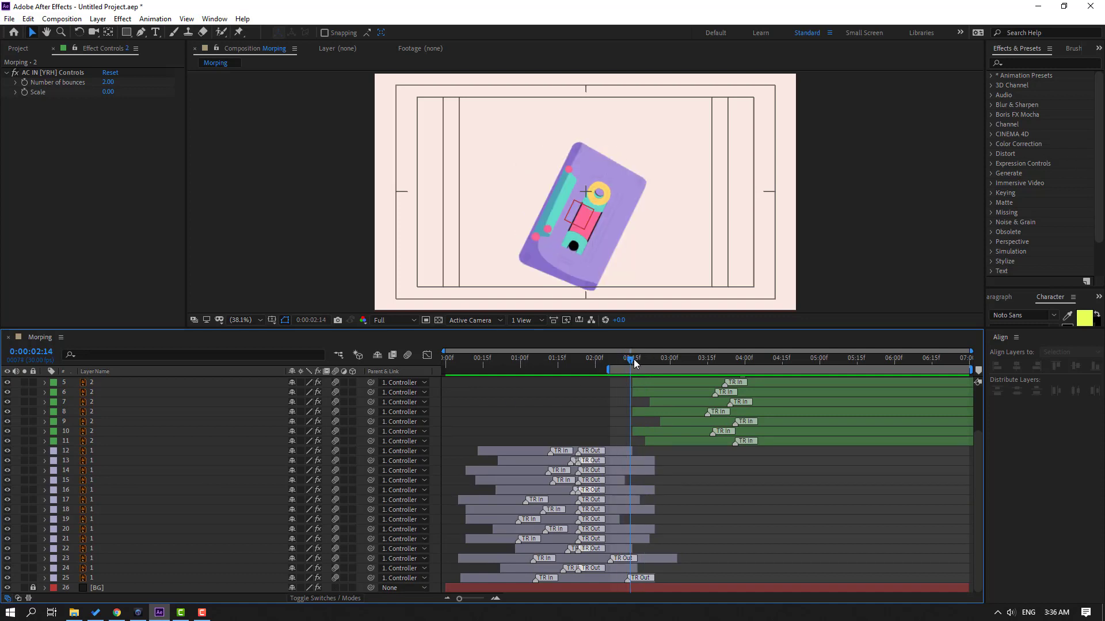
click(612, 579)
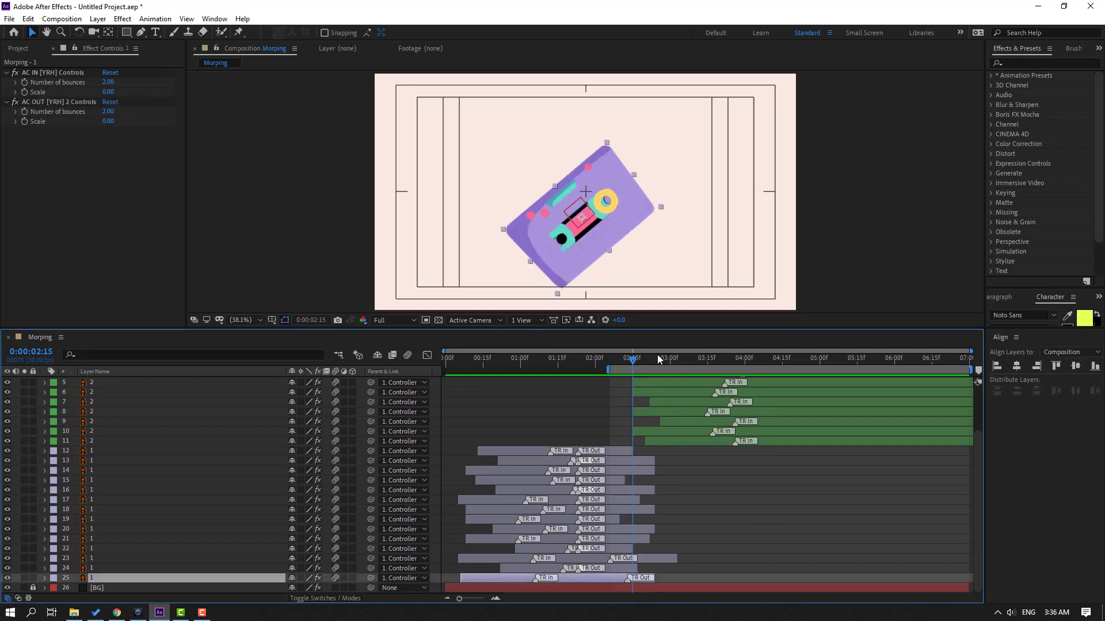
click(628, 364)
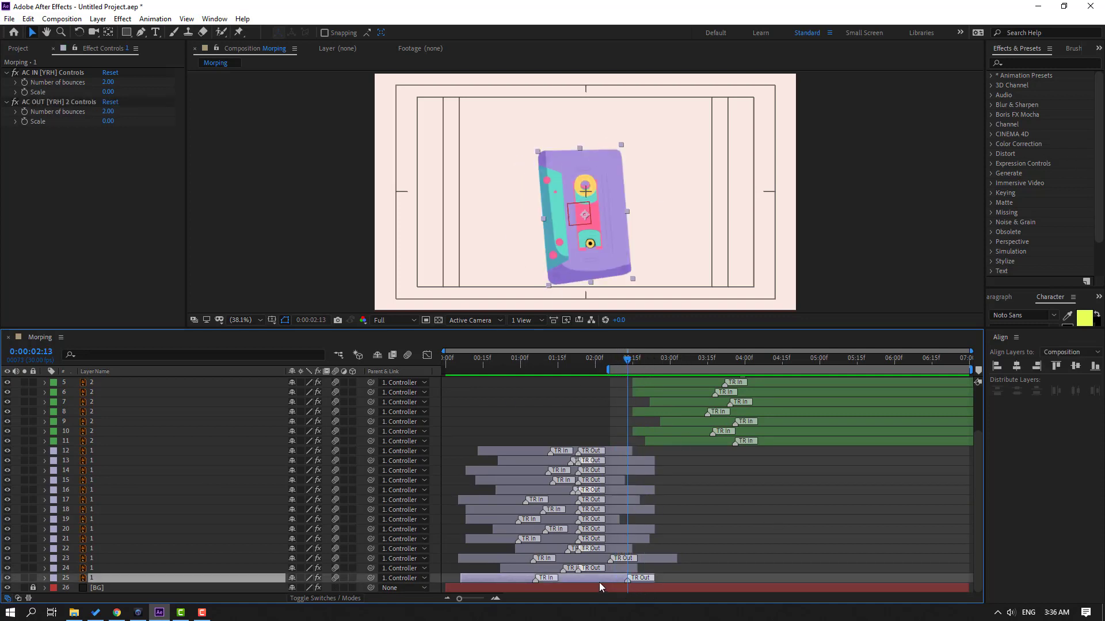
drag(597, 580, 593, 580)
drag(607, 361, 665, 367)
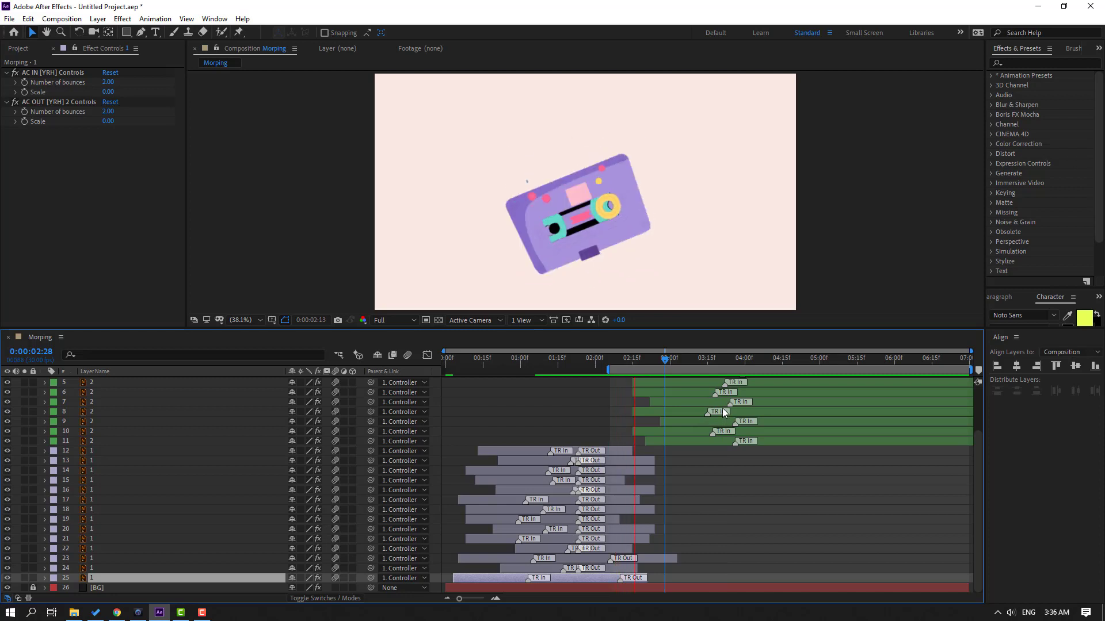
Step: Extend the work area back to the composition start and extend the in points of cassette layers 22, 23 and 24 earlier
click(605, 369)
drag(605, 369, 446, 369)
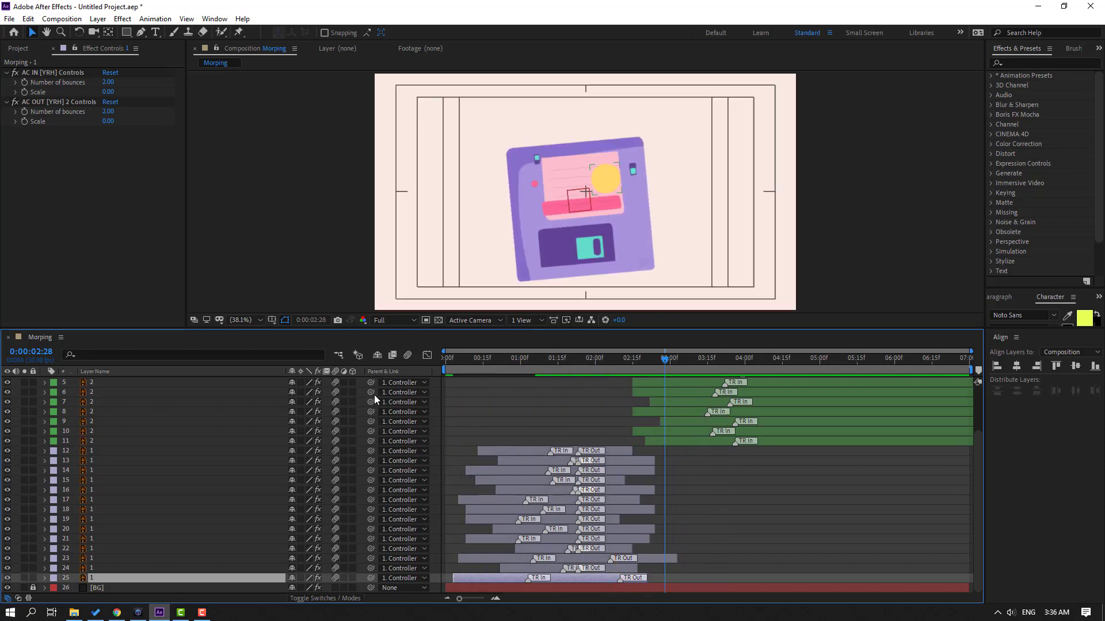
key(space)
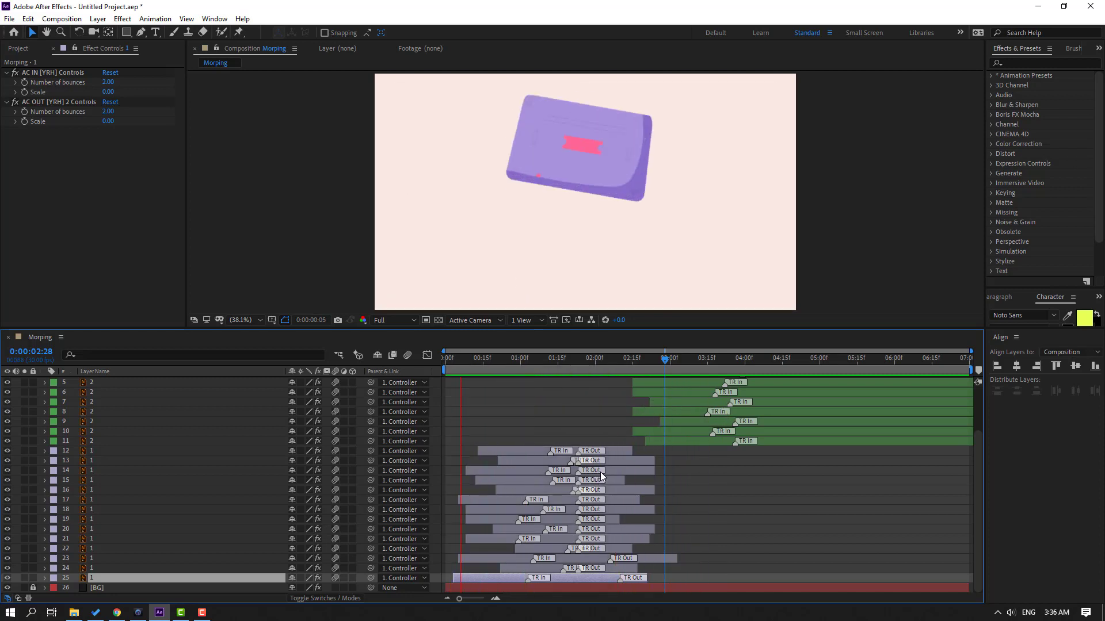
mouse_move(460, 358)
mouse_down()
mouse_move(439, 357)
mouse_move(457, 356)
mouse_up()
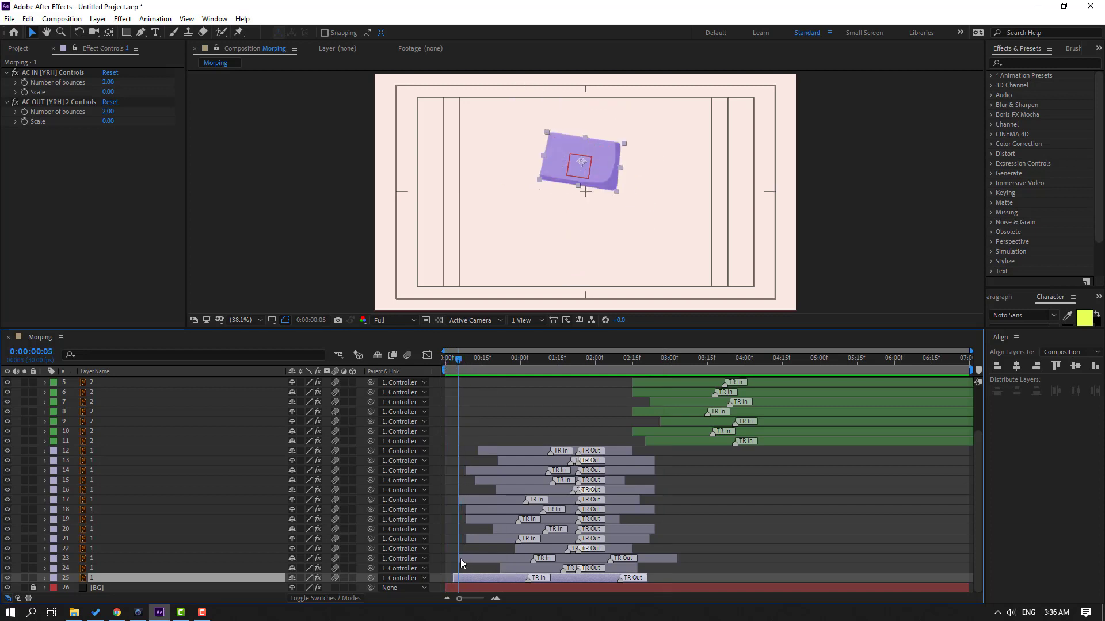
mouse_move(447, 558)
mouse_down()
mouse_move(471, 568)
mouse_move(463, 549)
mouse_up()
key(space)
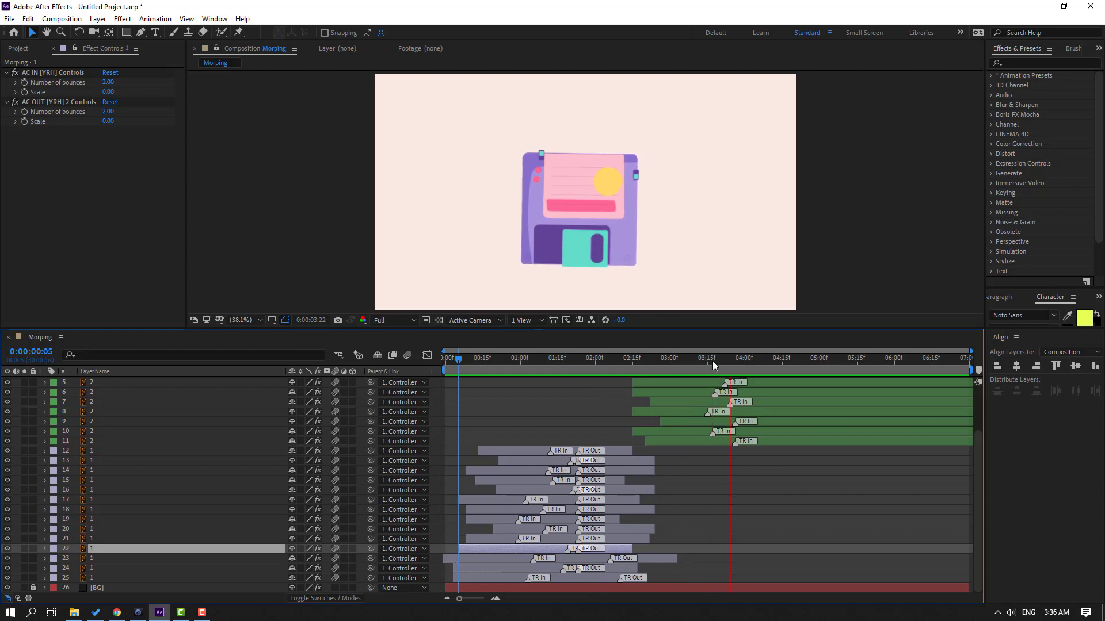
key(space)
Step: Add Position and Rotation keyframes to the Controller null at 0:00:03:29
drag(691, 363, 721, 363)
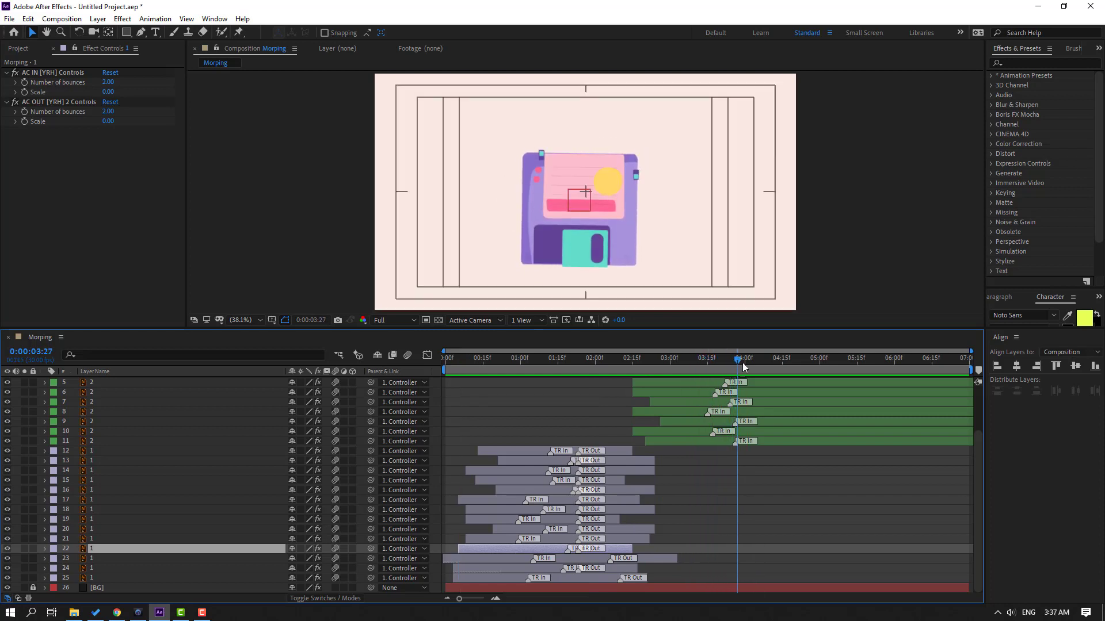
scroll(167, 491, up, 3)
click(109, 382)
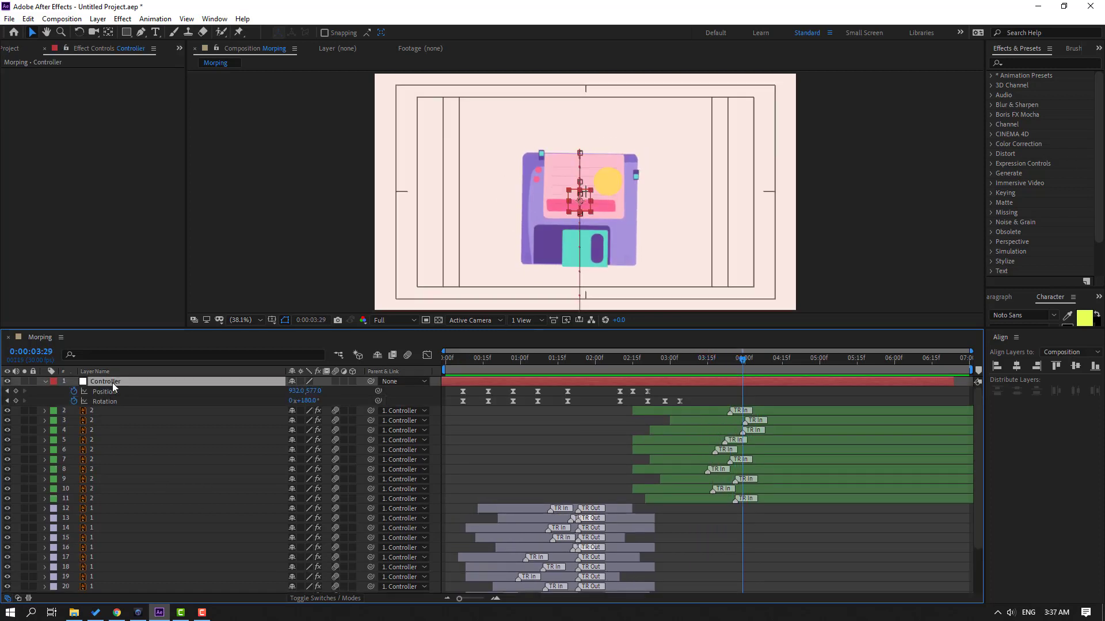
click(16, 391)
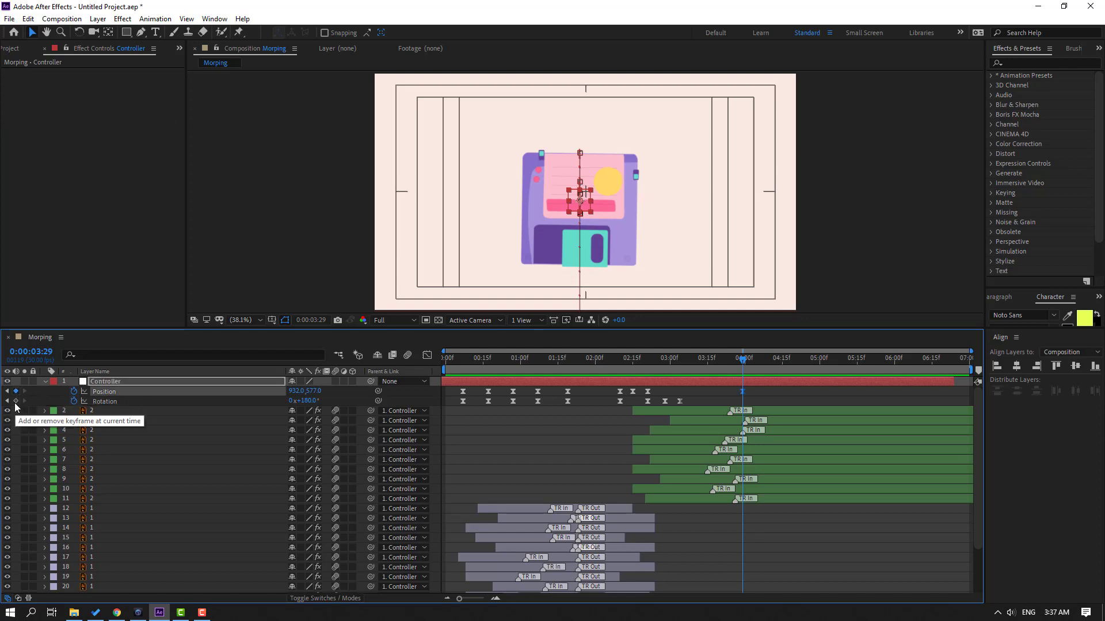
click(16, 401)
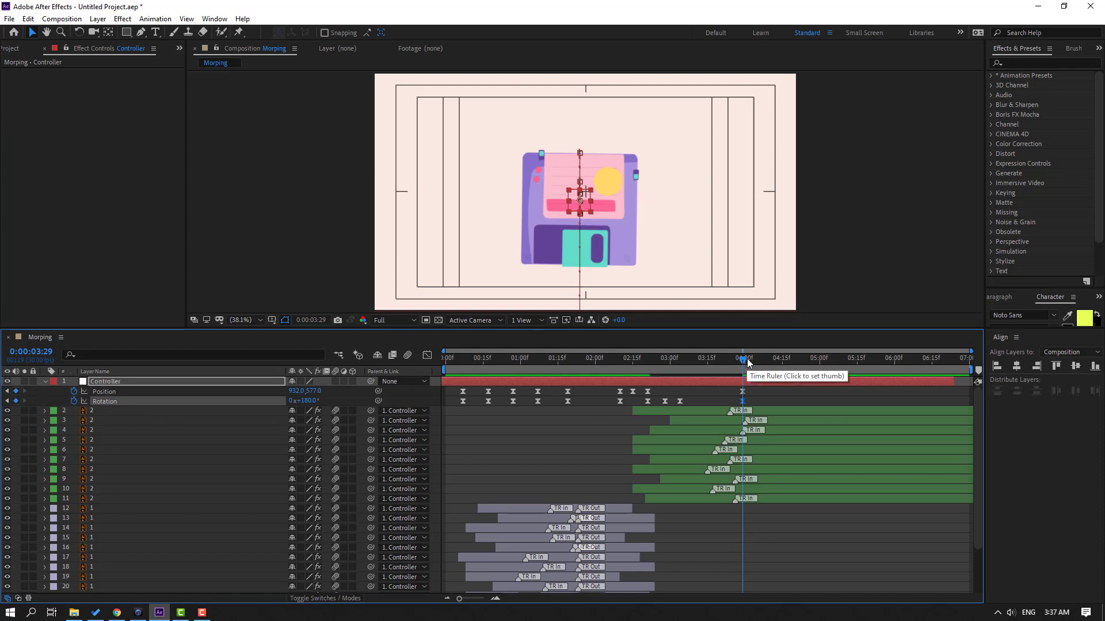
Step: At 0:00:04:12, raise the Controller to Position 932, 459 and set its Rotation to 167°
drag(746, 361, 772, 360)
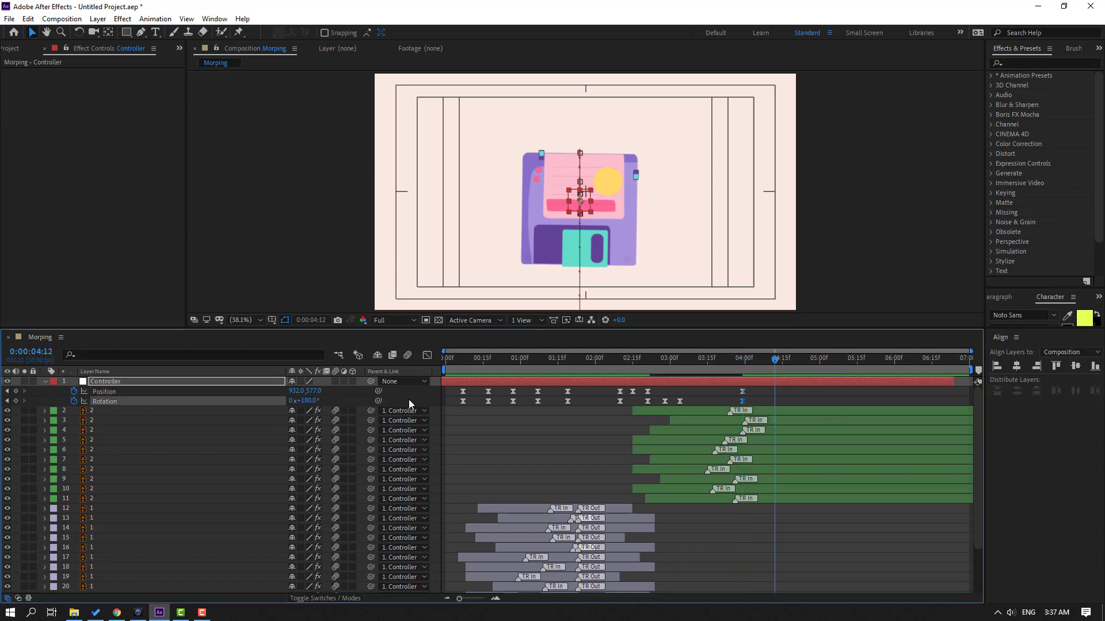
click(348, 404)
mouse_move(317, 396)
mouse_down()
mouse_move(311, 406)
mouse_move(322, 406)
mouse_up()
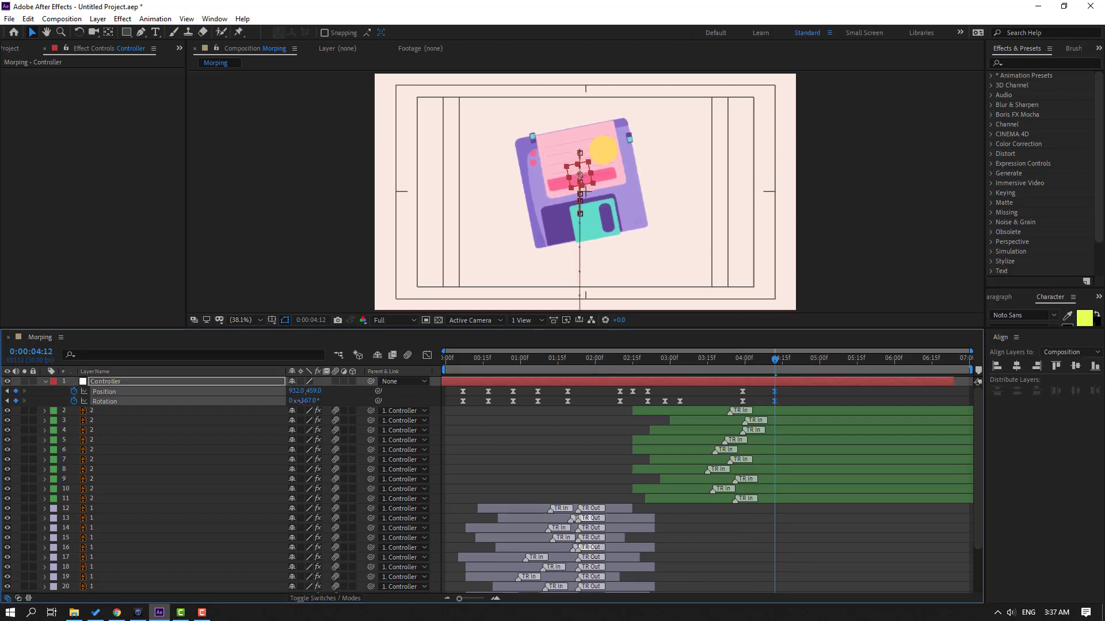
Step: At 0:00:05:00, drop the Controller out of frame to Position 932, 1579 with Rotation 203°, and preview the exit
click(735, 358)
drag(735, 357, 790, 362)
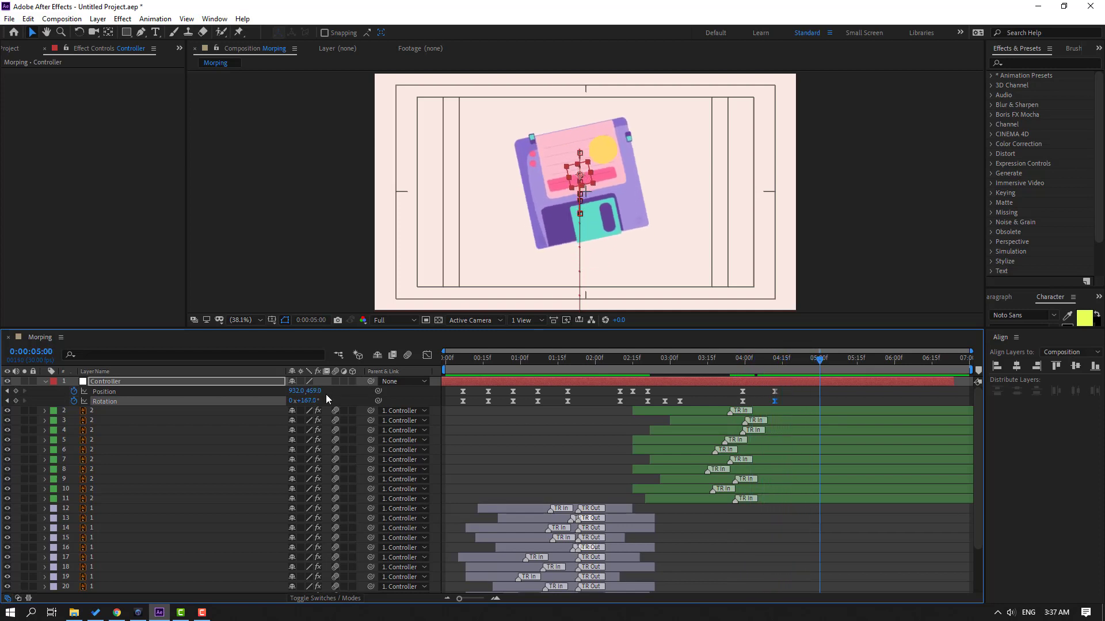
drag(309, 400, 836, 374)
drag(730, 355, 724, 358)
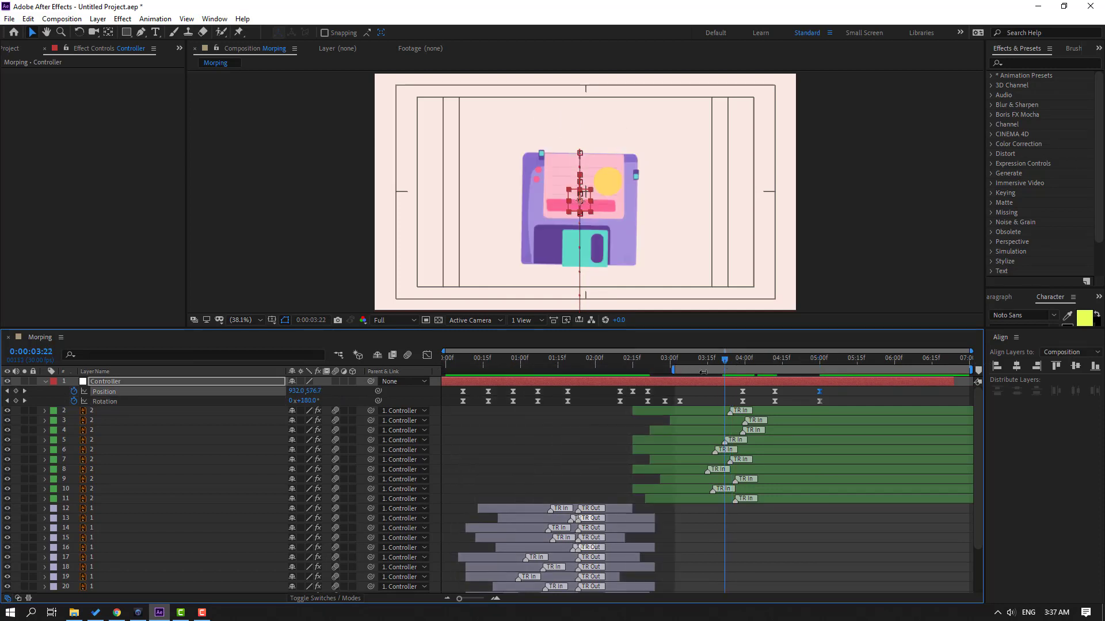
key(space)
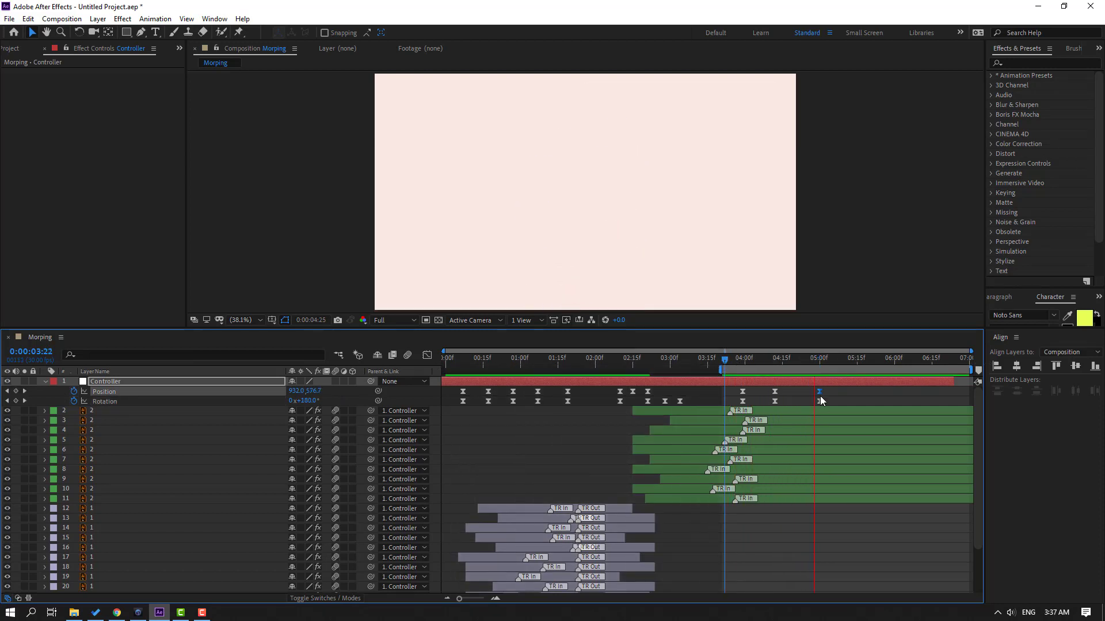
key(space)
Step: In the Controller's Position speed graph, lengthen the incoming ease of the 0:00:04:12 keyframe so the rise slows at its peak
drag(830, 389, 730, 389)
key(shift+F3)
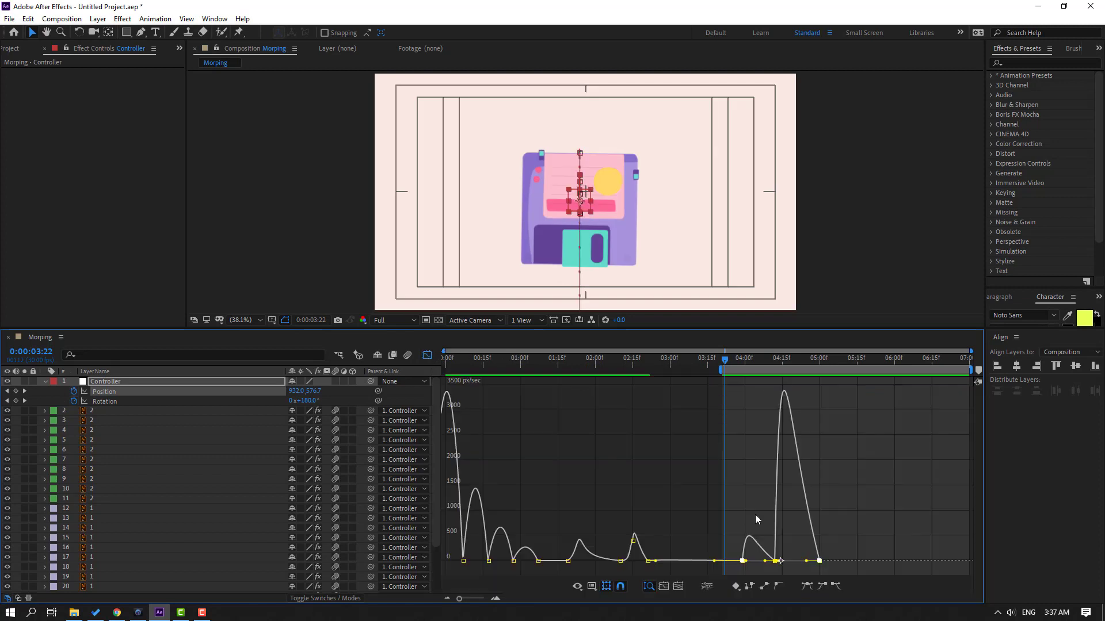
click(737, 506)
key(equal)
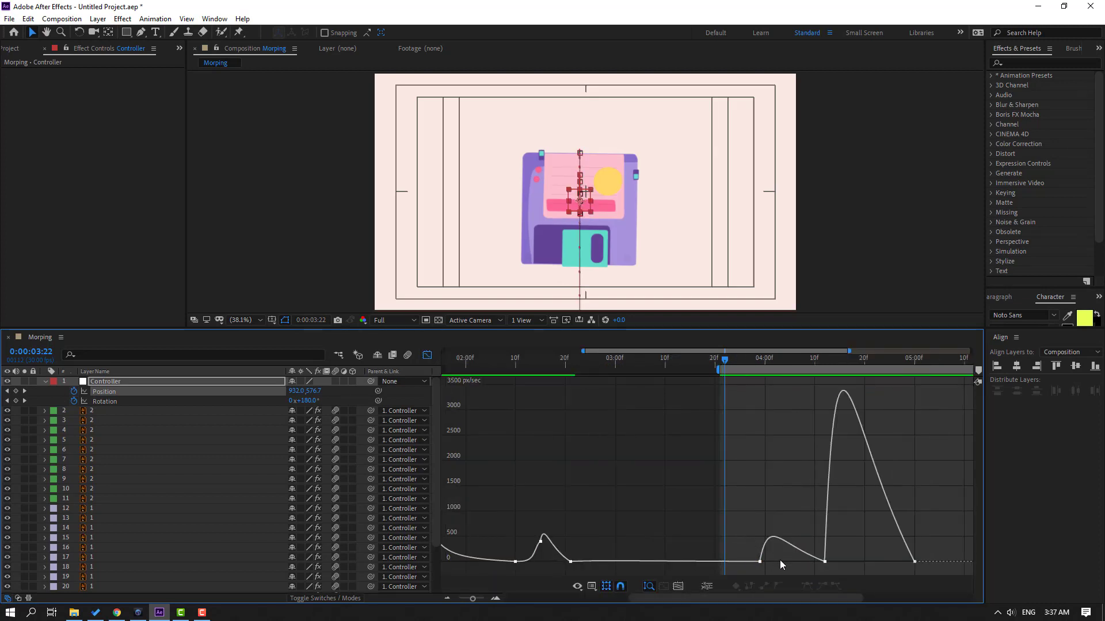
key(space)
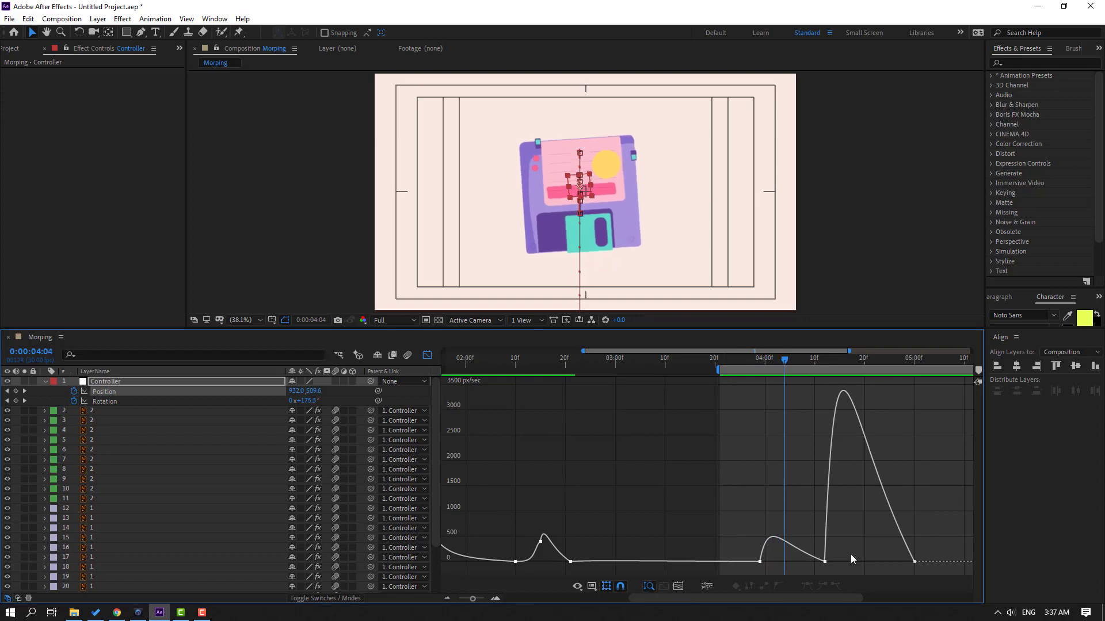
drag(804, 562, 796, 562)
click(825, 562)
drag(831, 562, 828, 562)
key(space)
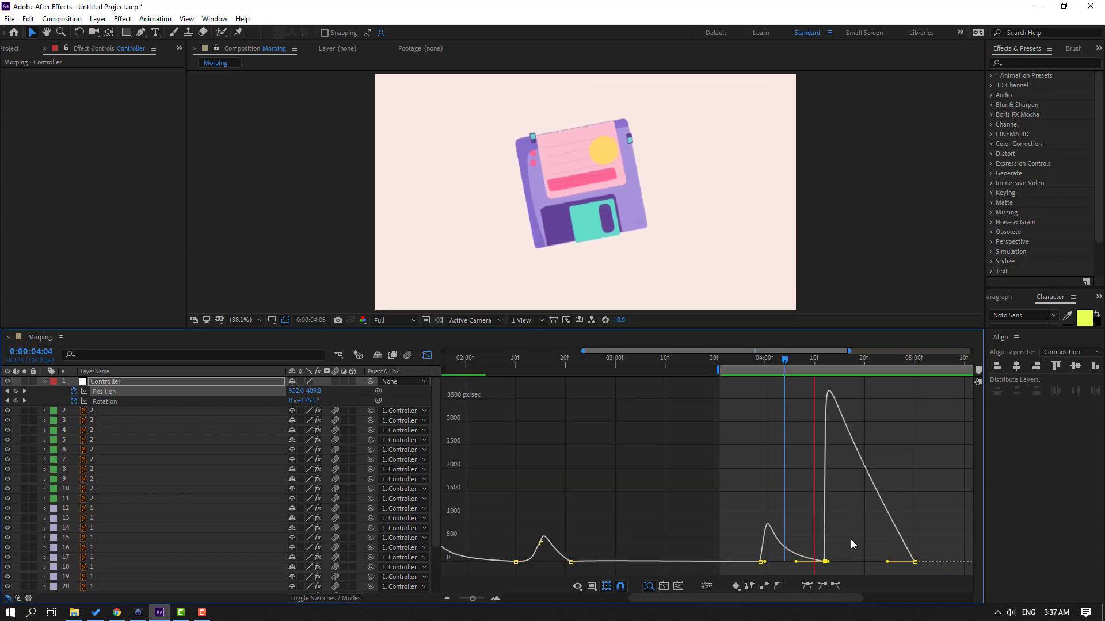
key(space)
Step: Lengthen the Position ease leaving the 0:00:04:12 keyframe to make the drop accelerate gradually, and preview it
drag(886, 564, 844, 563)
key(space)
key(space)
key(space)
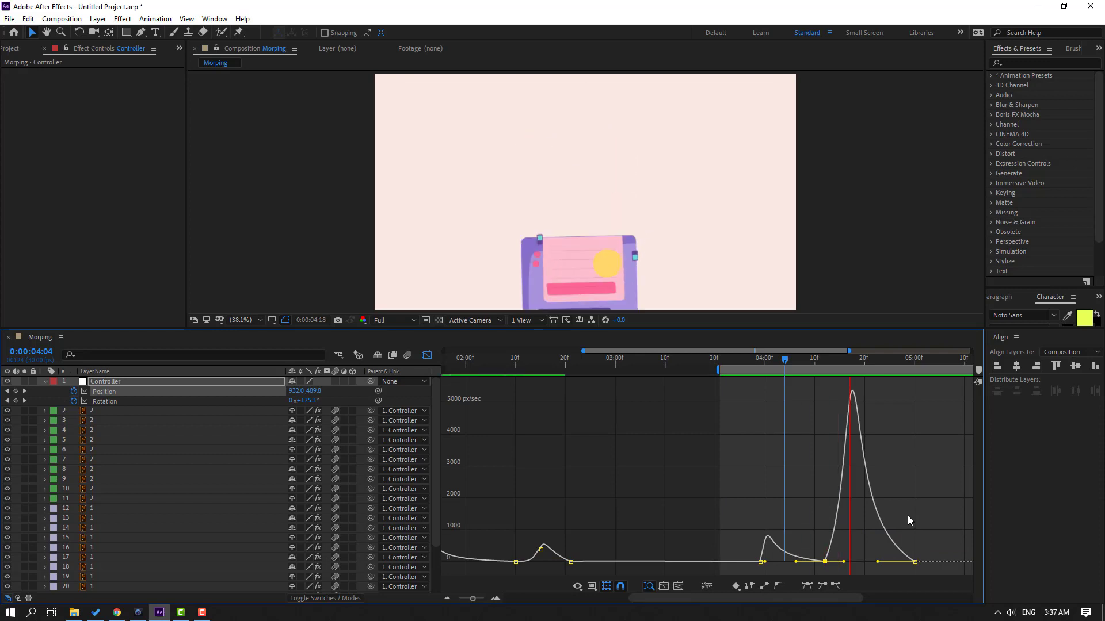
key(space)
Step: In the Controller's Rotation speed graph, lengthen the incoming ease of the 0:00:04:12 keyframe and preview the tilt
click(427, 355)
drag(924, 403, 780, 429)
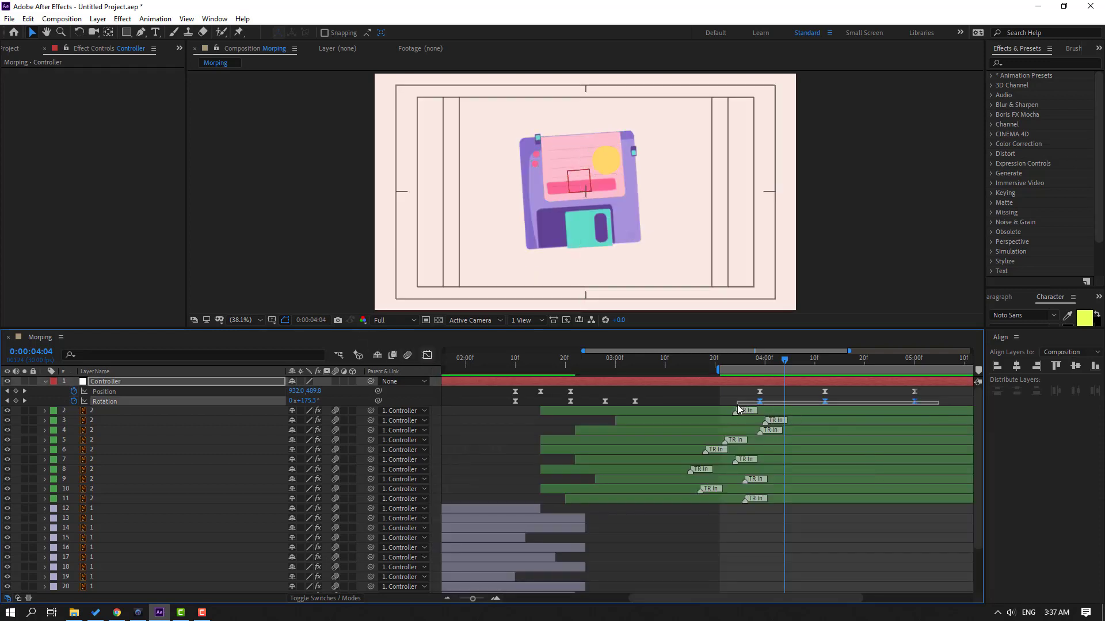
key(shift+F3)
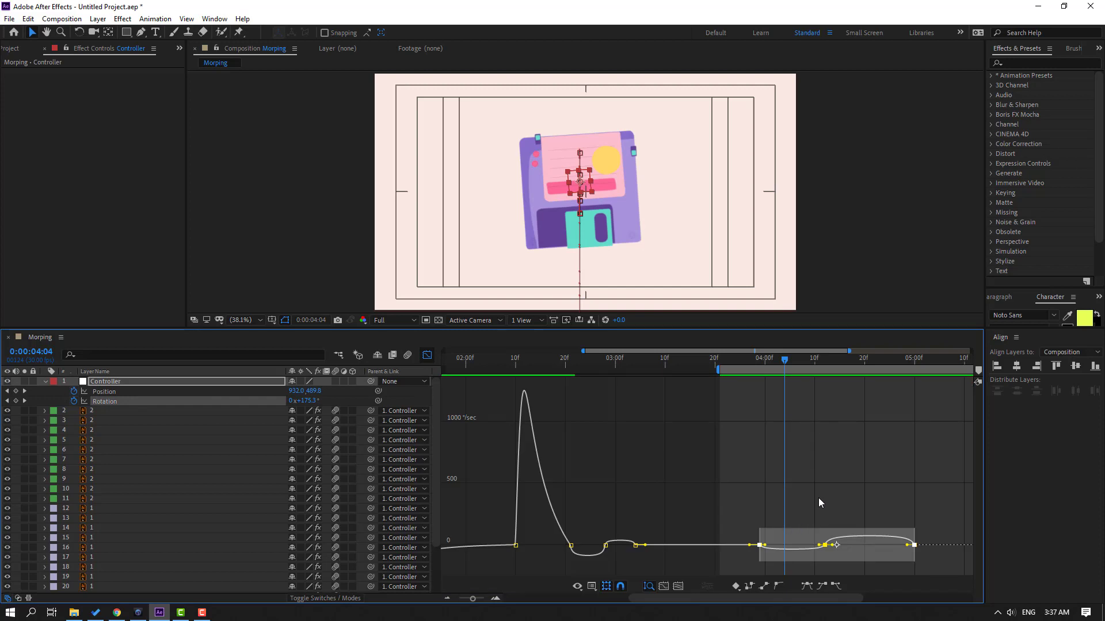
key(equal)
drag(834, 461, 840, 462)
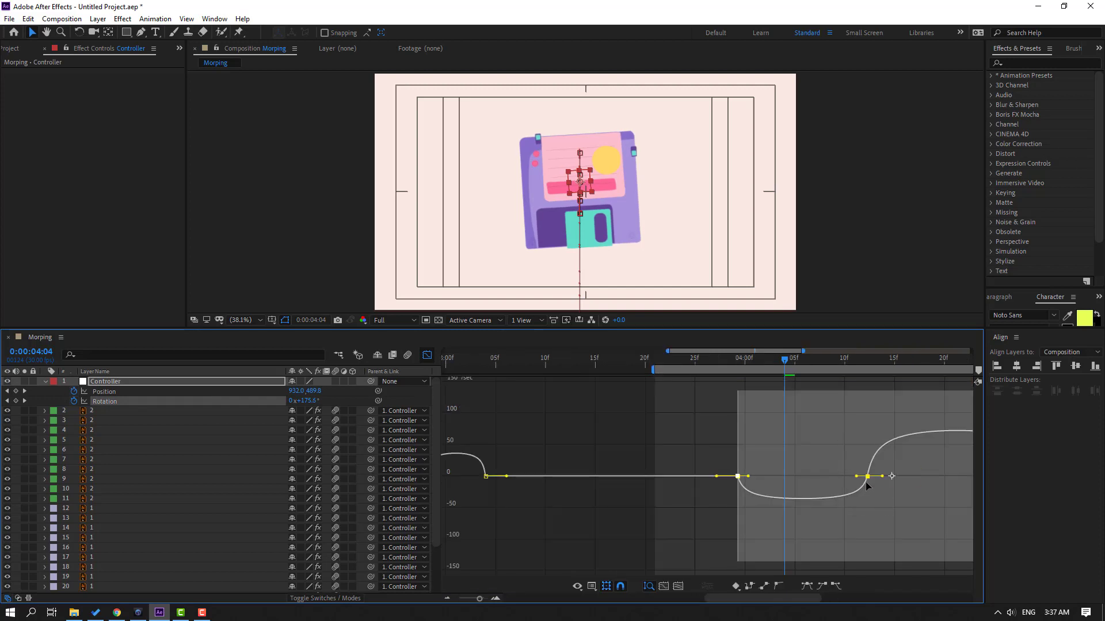
key(ctrl+z)
drag(847, 508, 830, 501)
key(space)
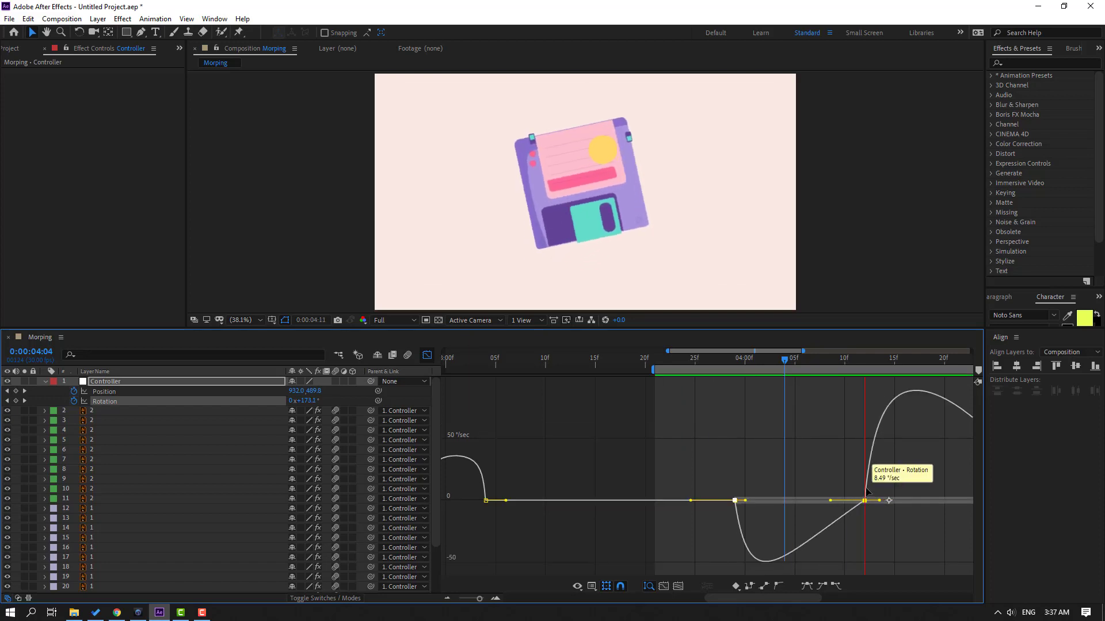
key(space)
key(shift+F3)
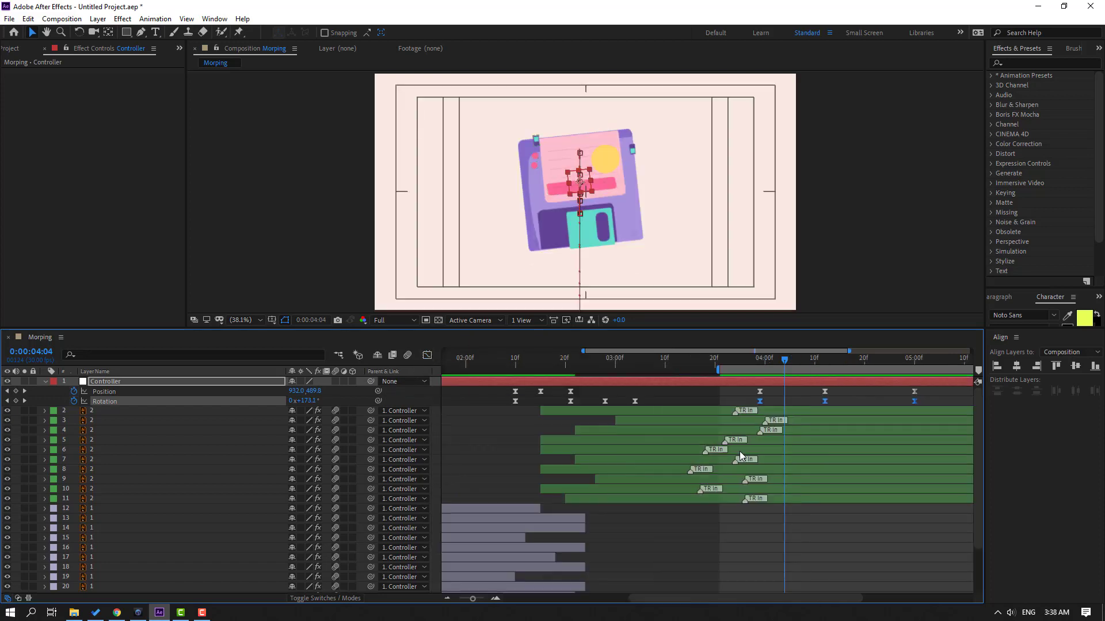
Step: Set the work area from the composition start to 0:00:05:00 and collapse the Controller's properties
key(minus)
drag(771, 362, 817, 367)
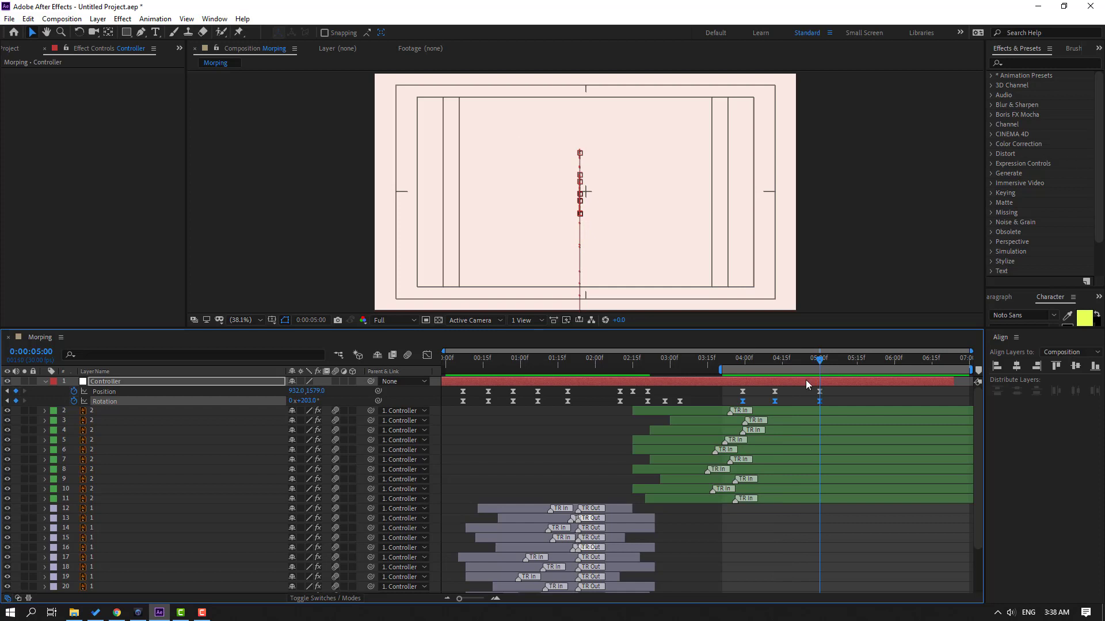
key(b)
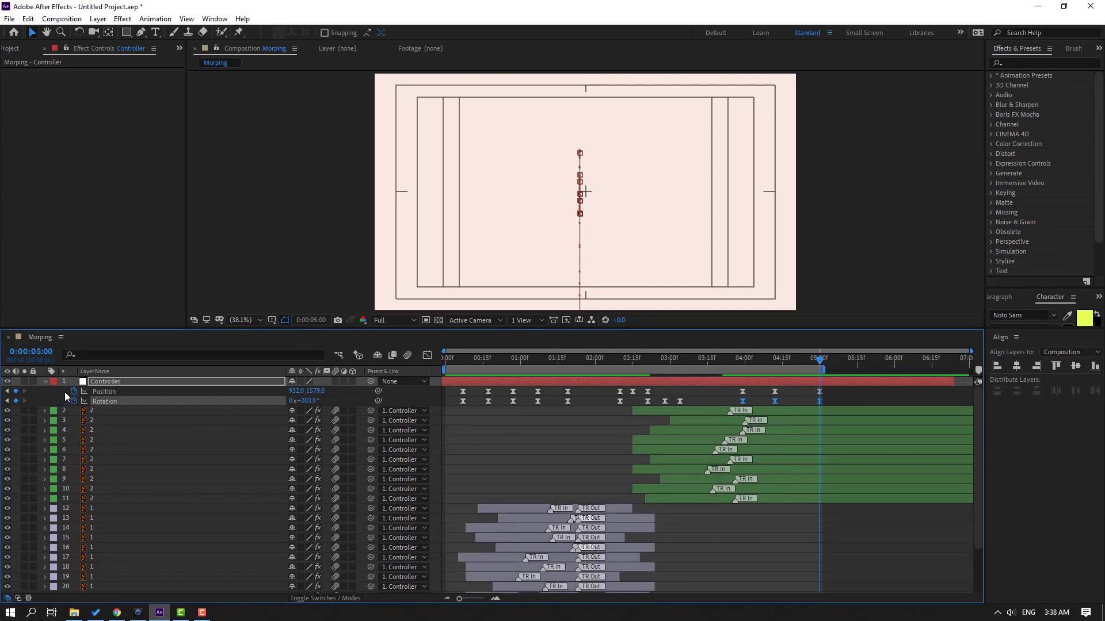
click(45, 381)
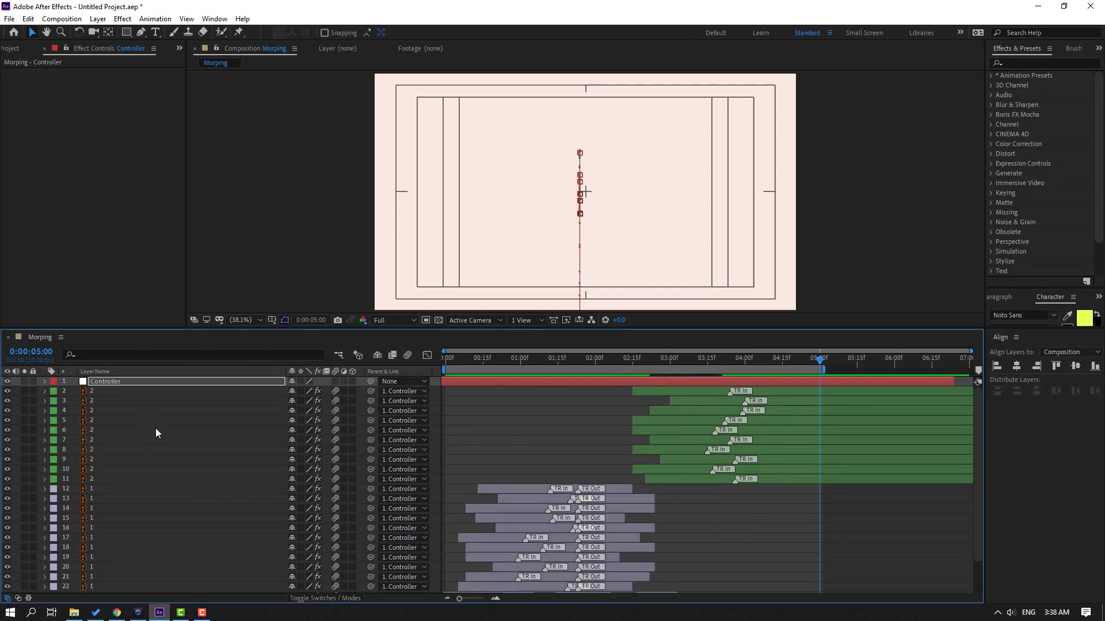
Step: Enable motion blur for the layers and the composition, and preview the whole animation
key(ctrl+a)
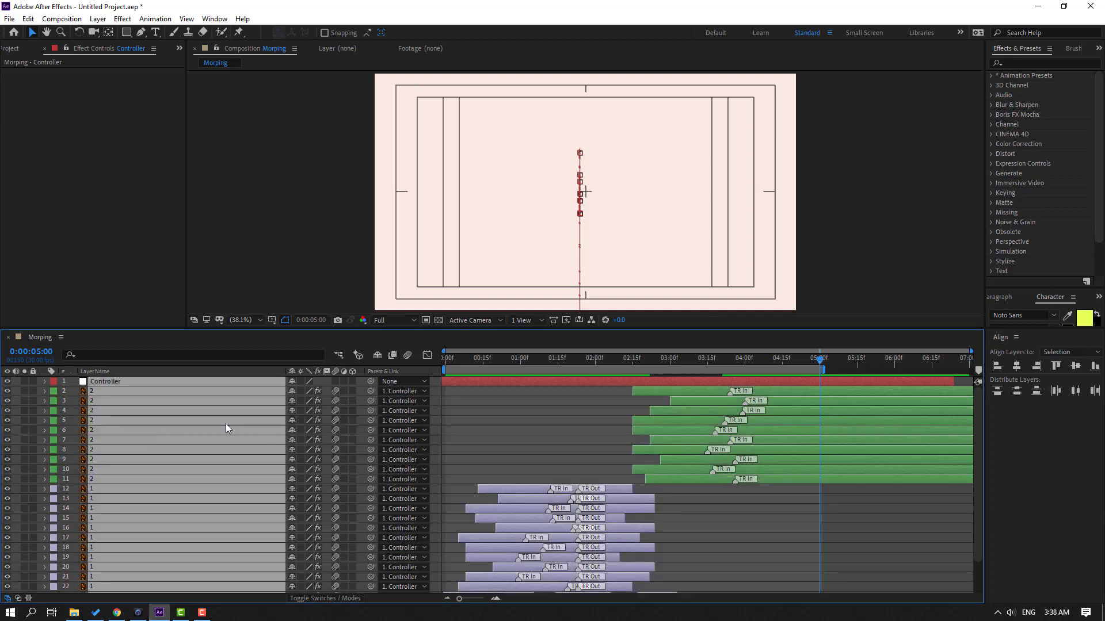
click(335, 382)
click(889, 550)
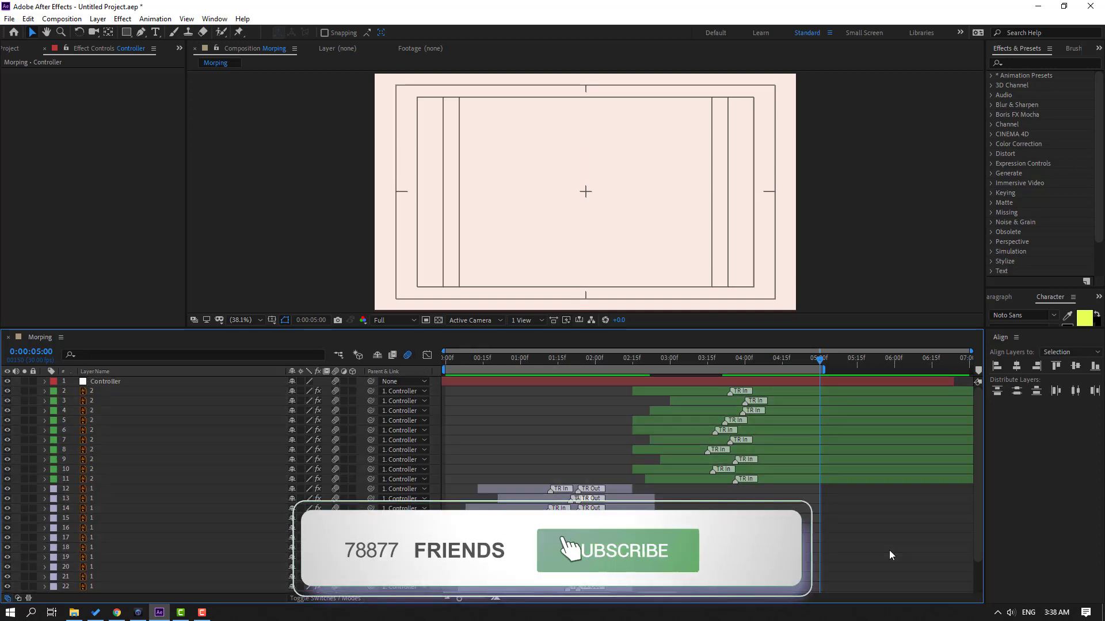
key(space)
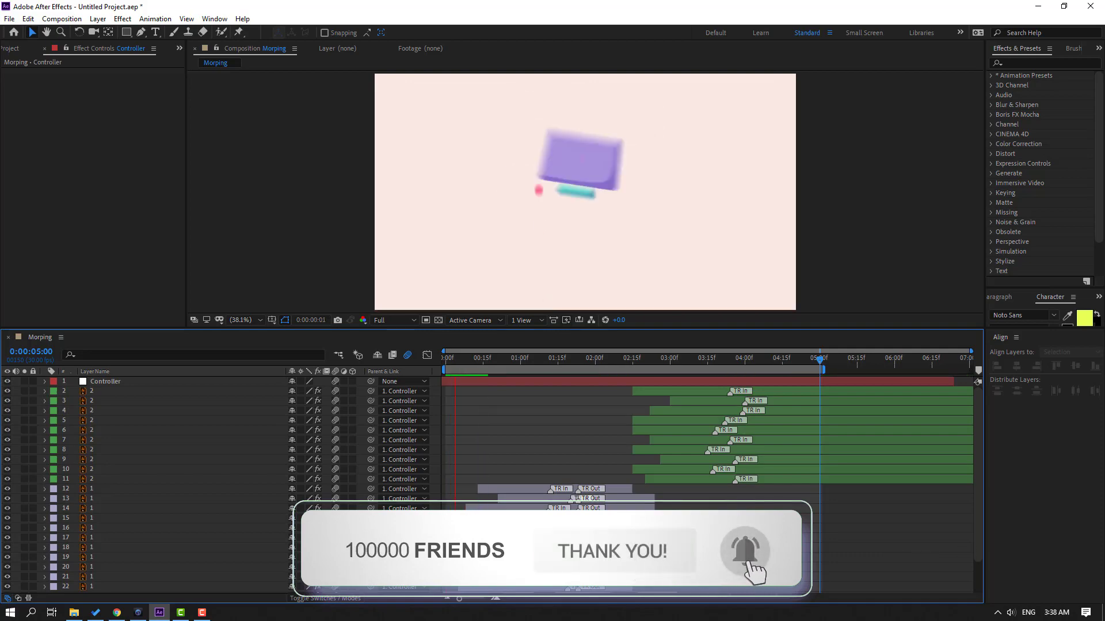